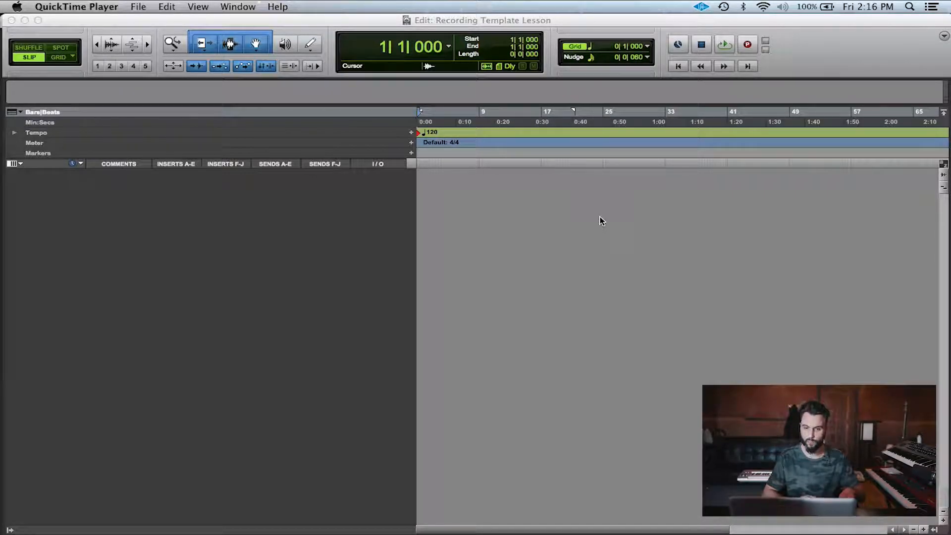
Create 11 new mono audio tracks in the empty session.
click(602, 221)
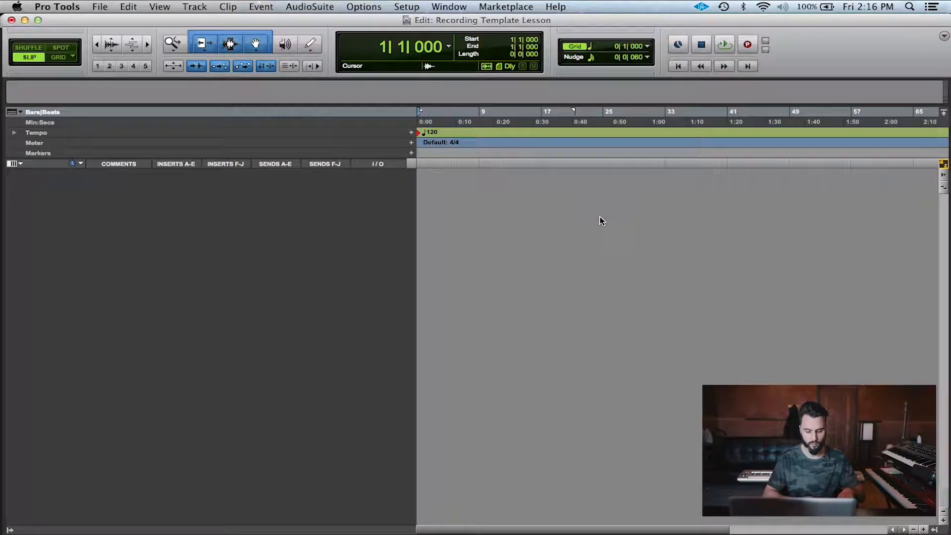
key(super+shift+n)
text(11)
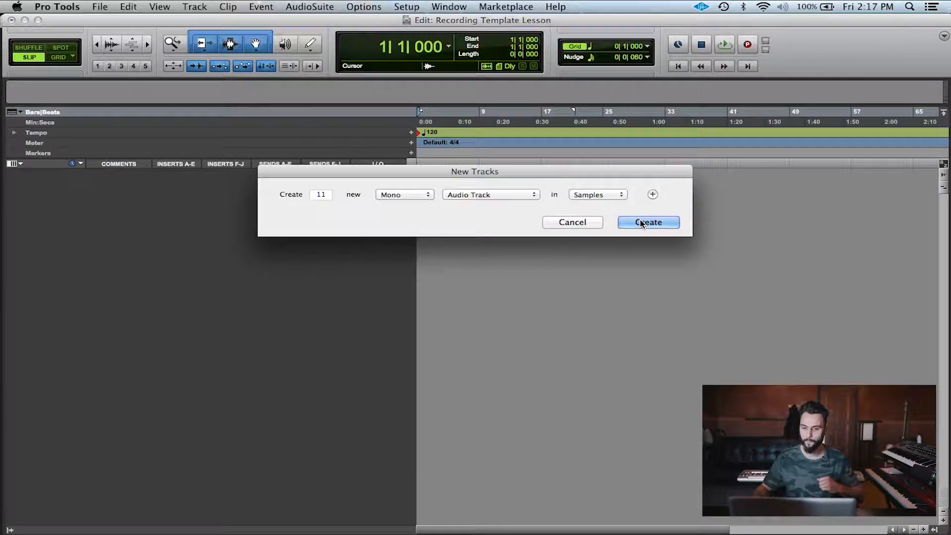
click(624, 224)
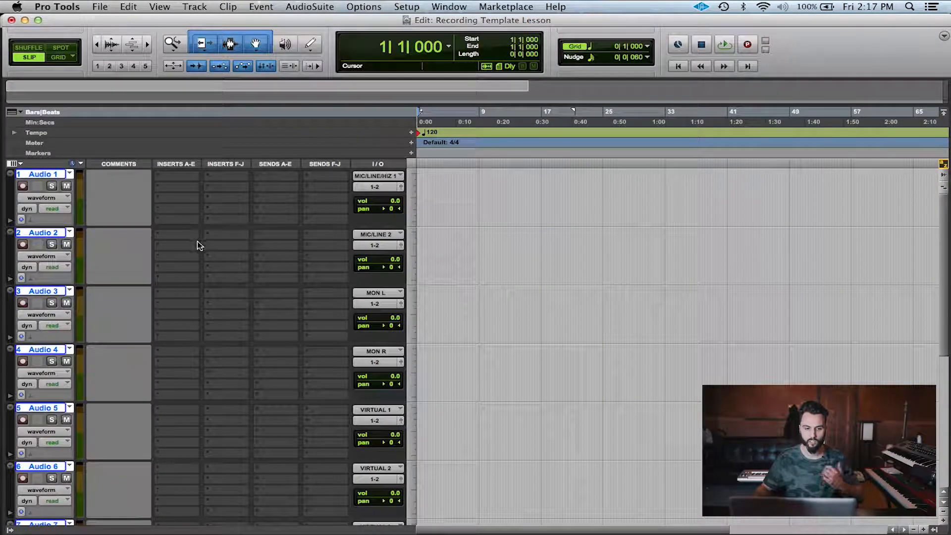
Rename the first audio track as RECORD TRACK.
click(48, 177)
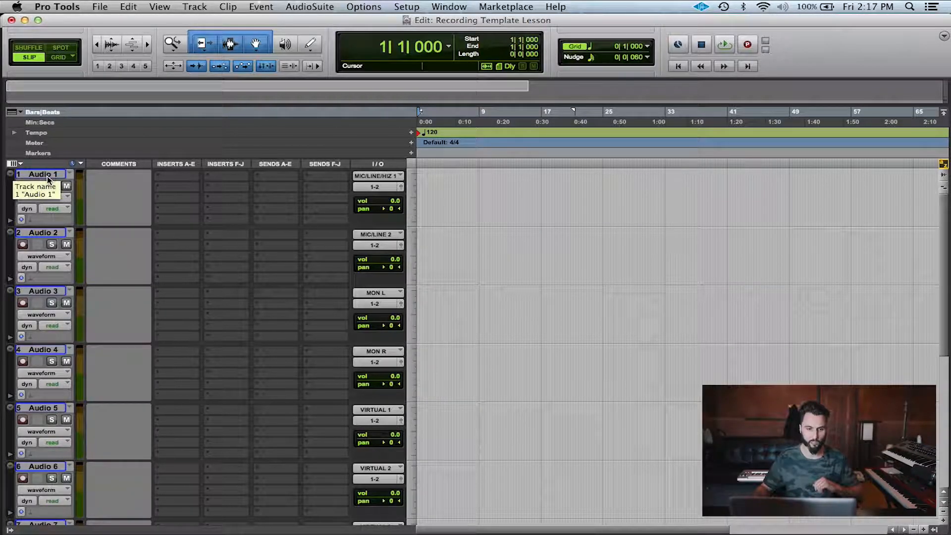
double_click(48, 176)
text(RECORD TRACK)
key(Return)
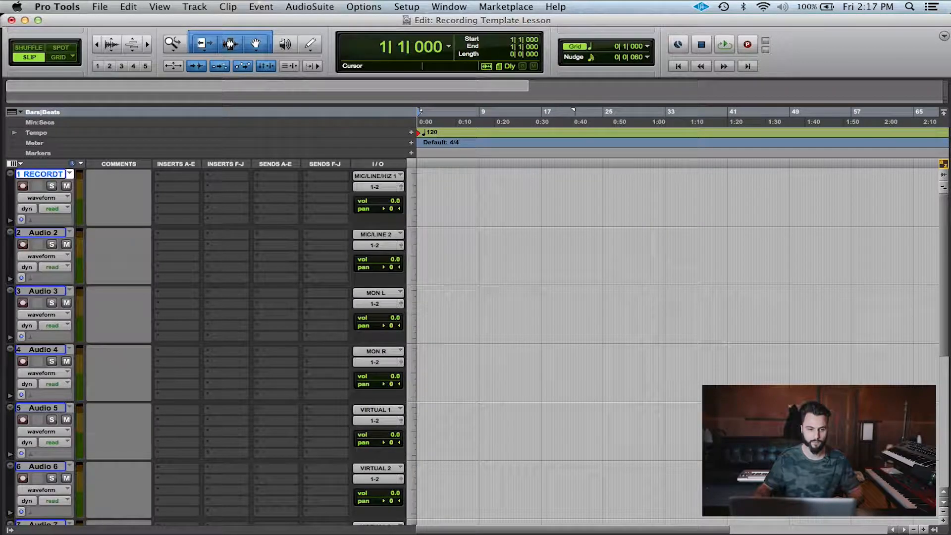
Color the RECORD TRACK red using the color palette.
double_click(10, 199)
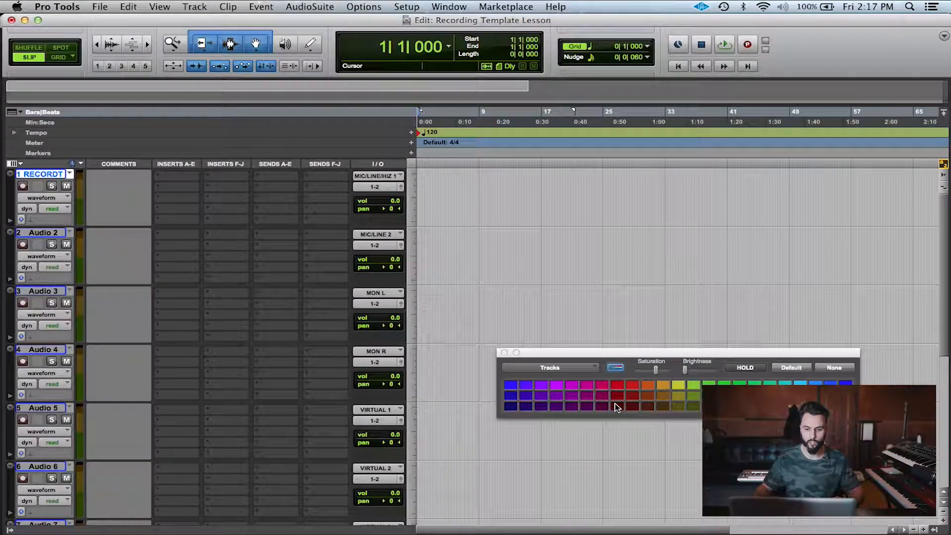
click(621, 388)
click(505, 353)
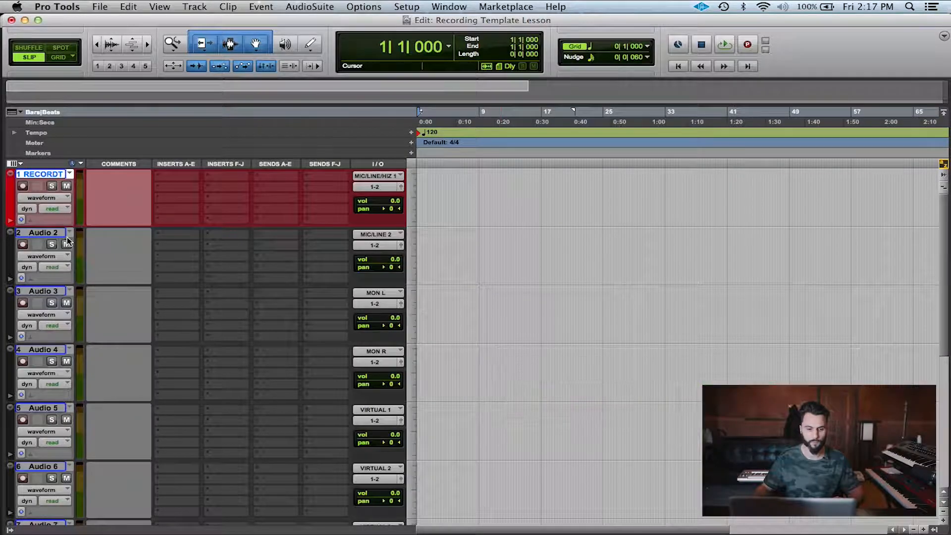
Rename audio tracks 2 through 6 in order as VOX 1, VOX 2, VOX 3, VOX 4 and VOX 5.
double_click(56, 232)
text(VOX 1)
key(super+Right)
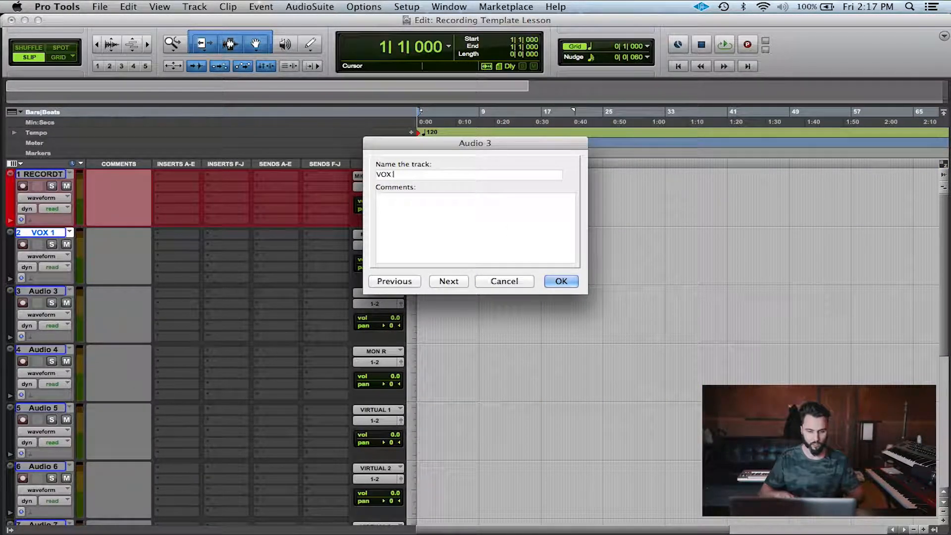
text(VOX 2)
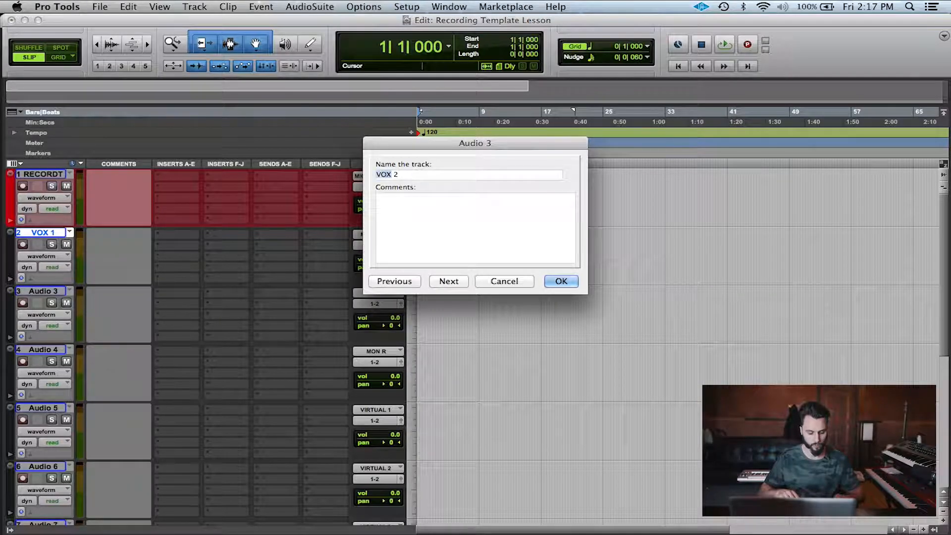
key(super+Right)
text(VOX 3)
key(super+Right)
text(VOX 4)
key(super+Right)
text(VOX 5)
Rename audio tracks 7 through 11 in order as VOX 6, VOX 7, VOX 8, VOX 9 and VOX 10.
key(super+Right)
text(VOX 6)
key(super+Right)
text(VOX 7)
key(super+Right)
text(VOX 8)
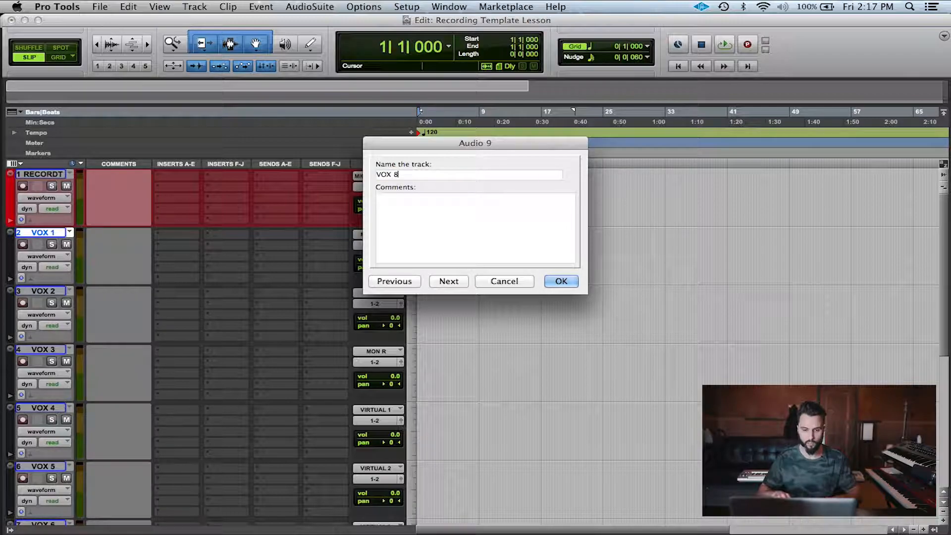
key(super+Right)
text(VOX 9)
key(super+Right)
text(VOX1)
key(BackSpace)
key(Return)
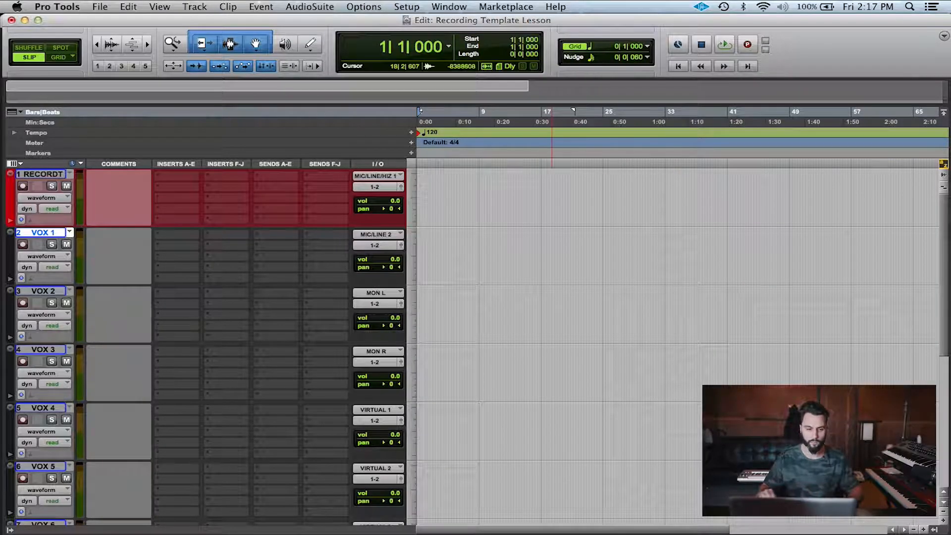
Color all ten vocal tracks, VOX 1 through VOX 10, bright purple using the color palette.
scroll(43, 479, down, 6)
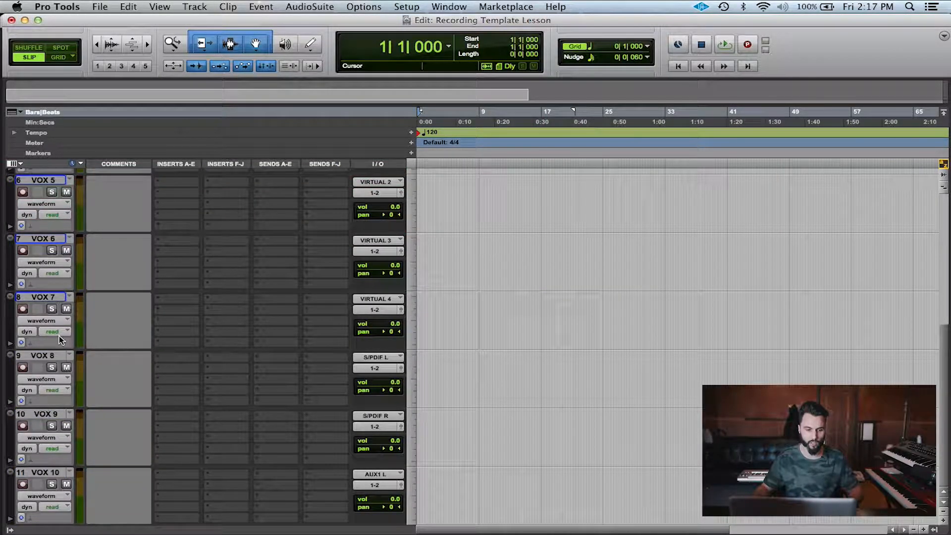
shift+click(43, 476)
double_click(11, 492)
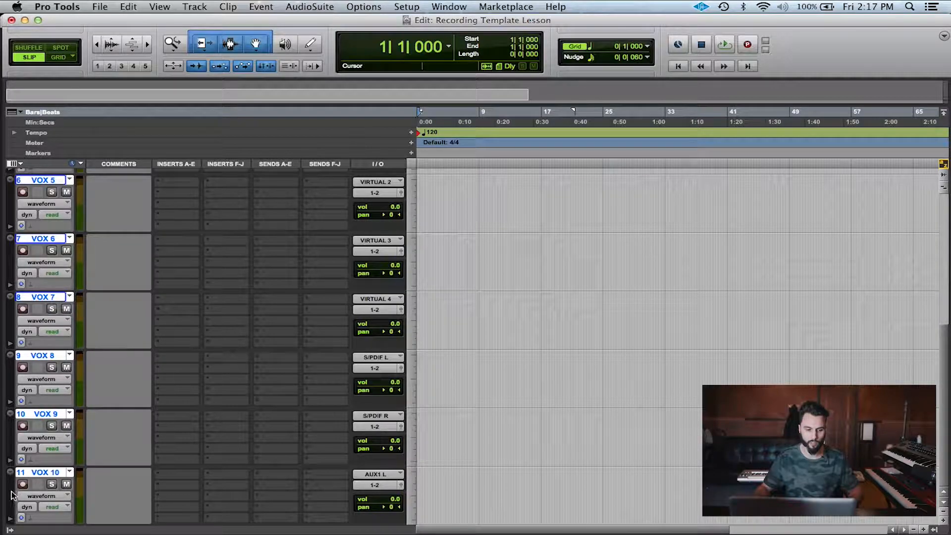
click(557, 385)
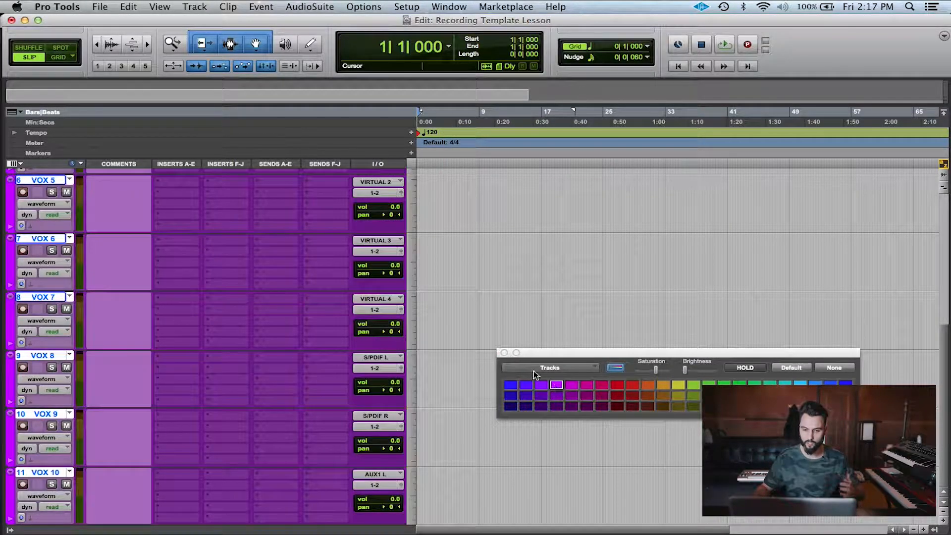
click(504, 353)
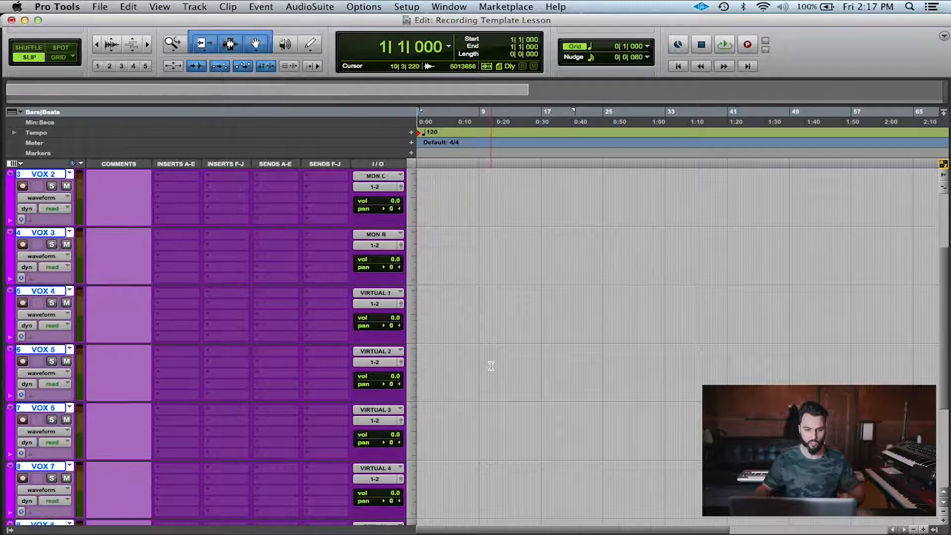
Select the RECORD TRACK, mark a range from about bar 4 to bar 31 on the VOX 1 timeline, and save the session.
scroll(491, 367, up, 5)
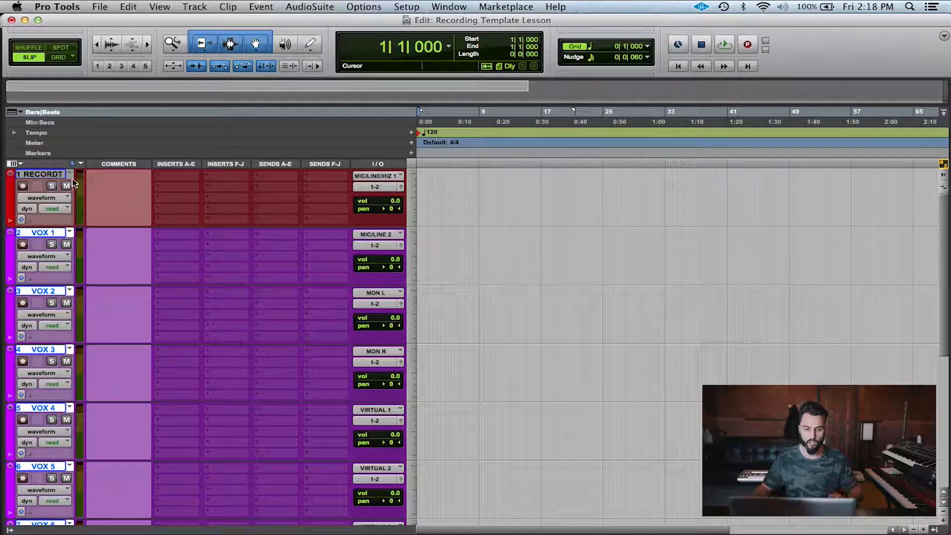
click(50, 174)
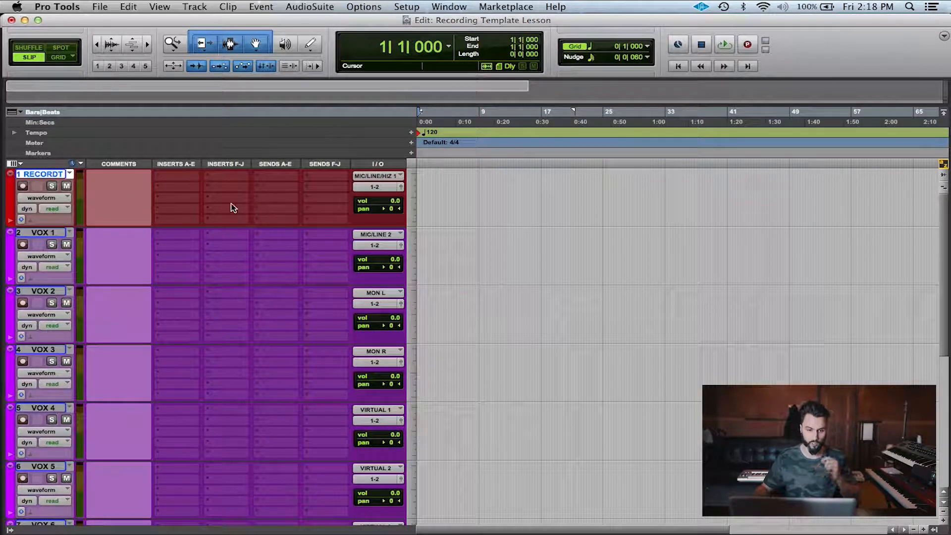
drag(439, 195, 580, 190)
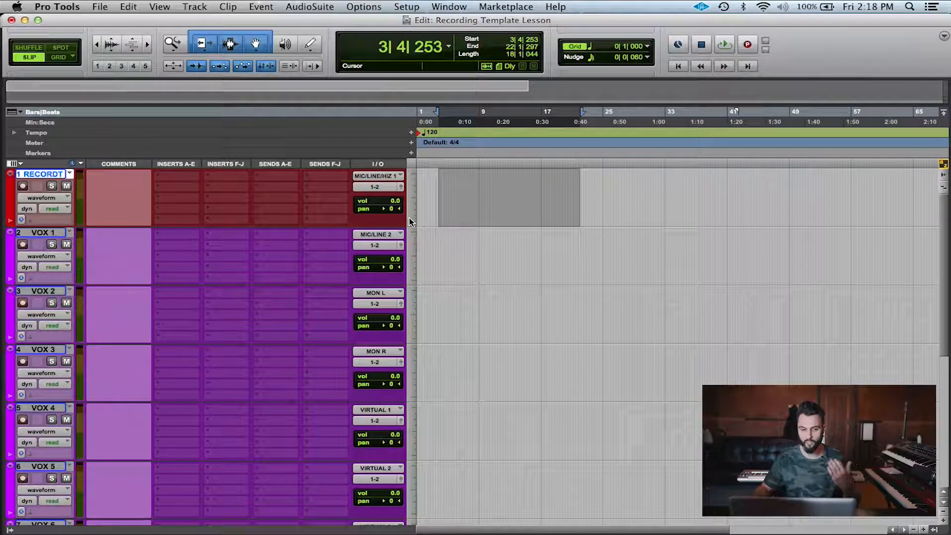
click(480, 200)
drag(444, 251, 649, 251)
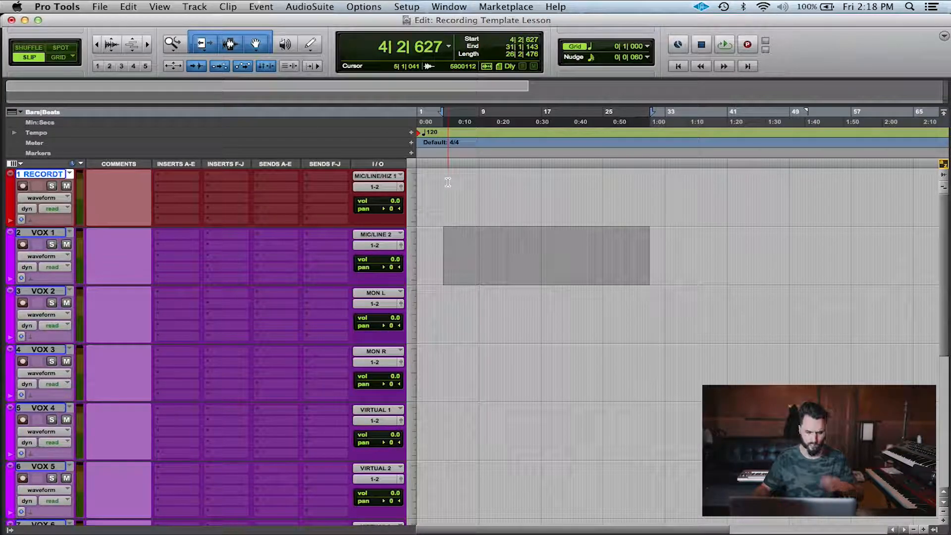
key(super+s)
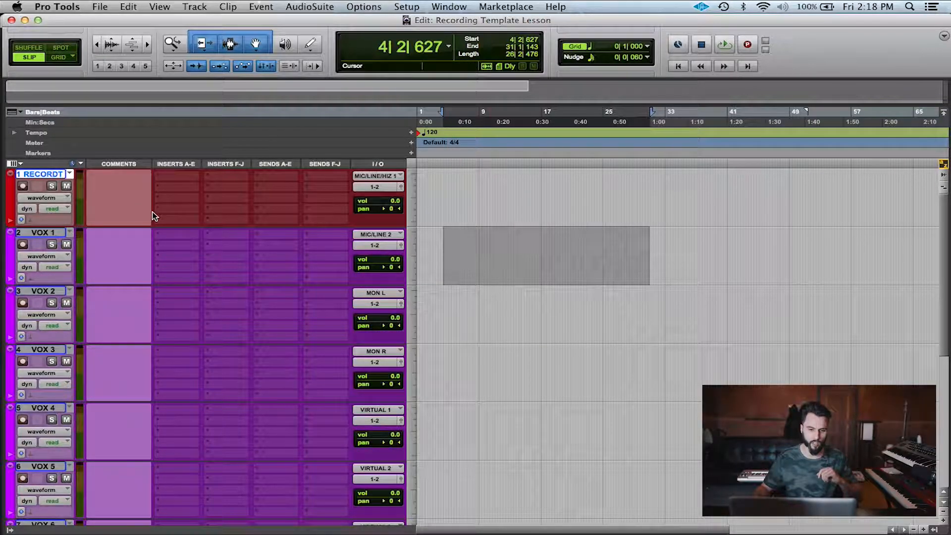
Create five new stereo aux input tracks below VOX 10.
scroll(43, 226, down, 5)
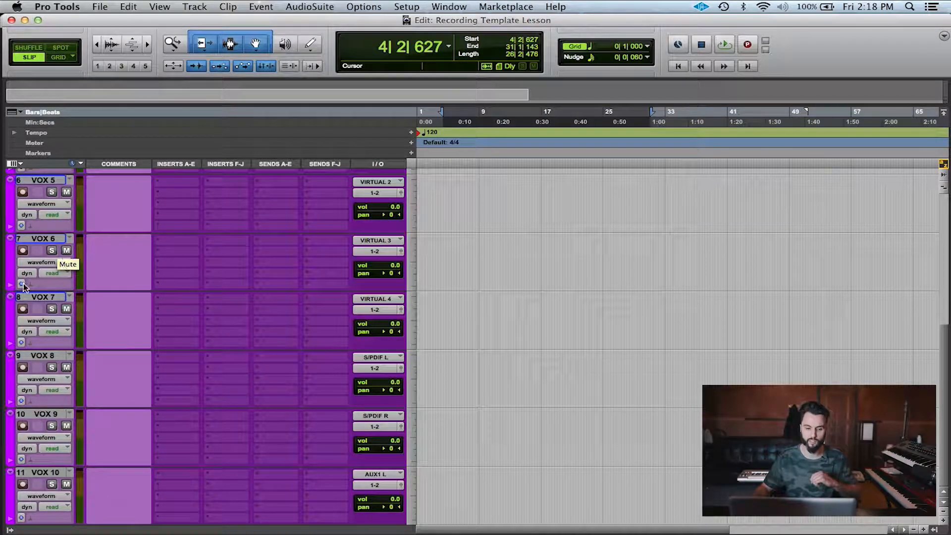
click(43, 474)
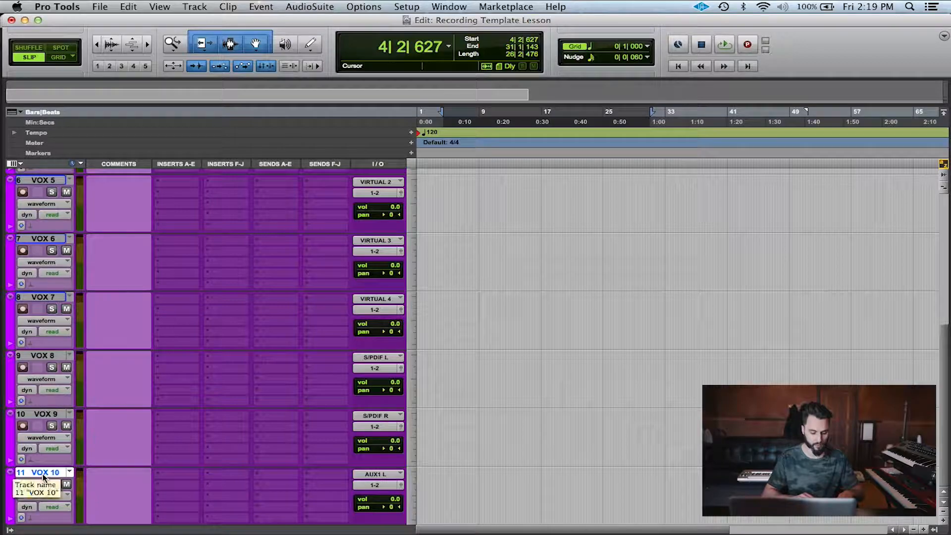
key(super+shift+n)
text(5)
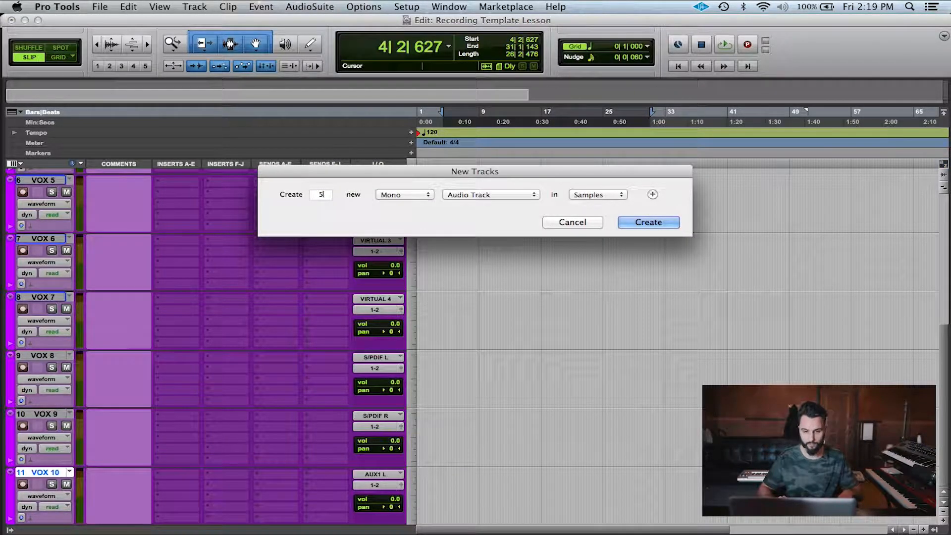
key(super+Right)
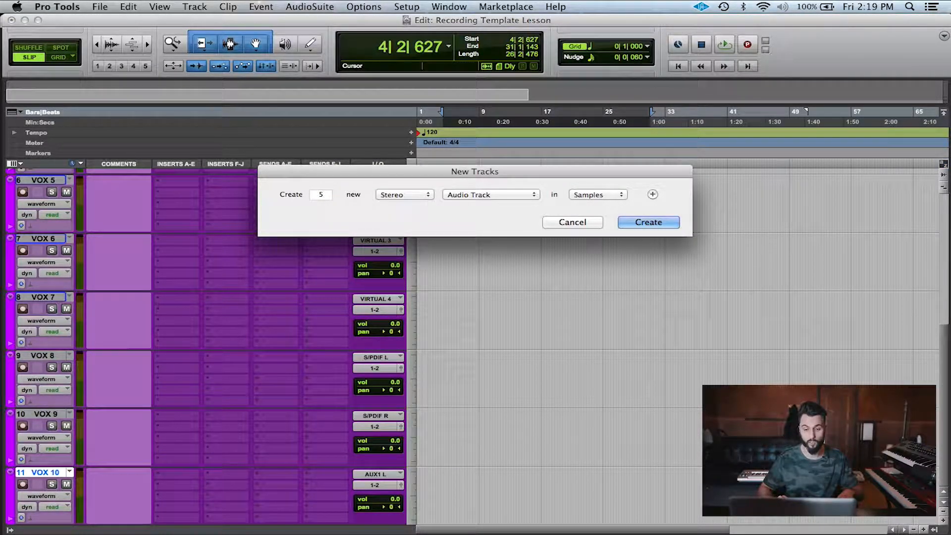
key(super+Down)
key(Return)
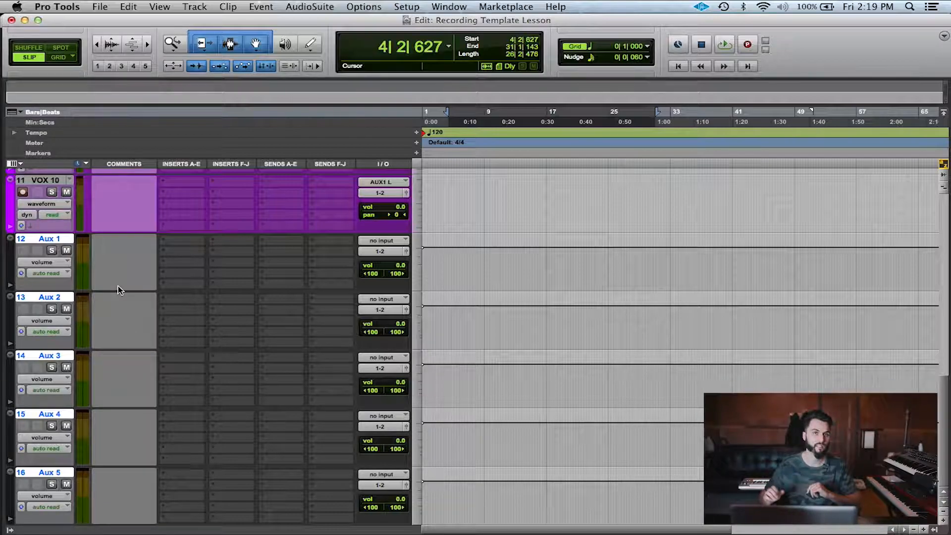
Rename the first three aux tracks as LONG DELAY, MEDIUM DELAY and SHORT DELAY.
click(60, 182)
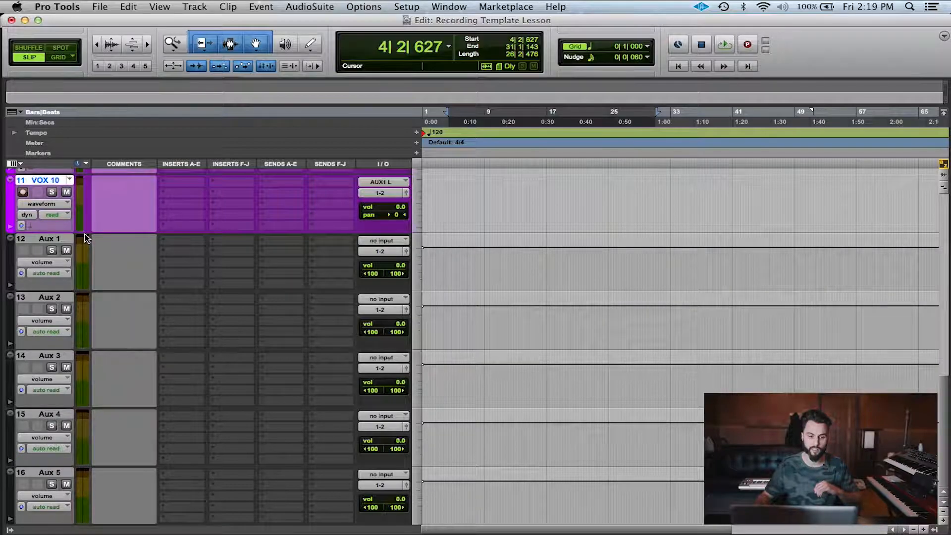
click(59, 238)
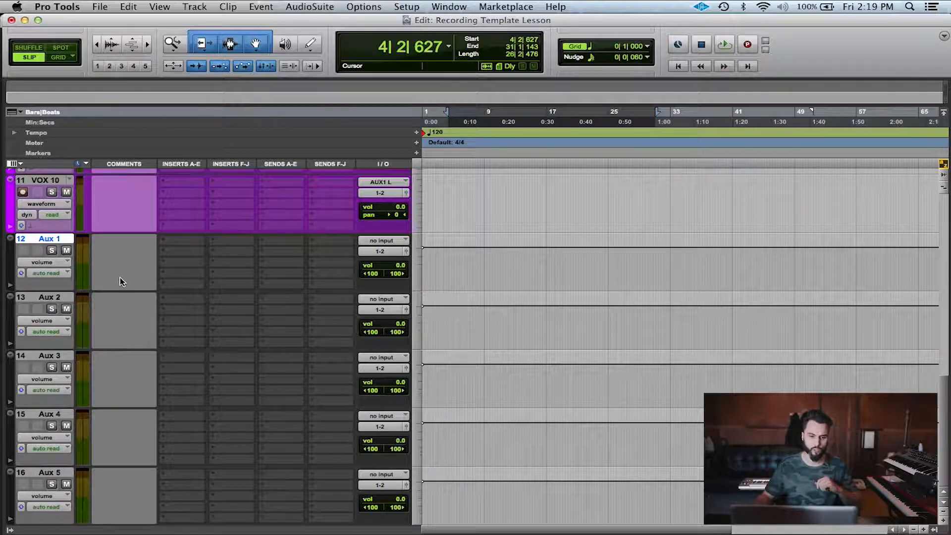
double_click(36, 241)
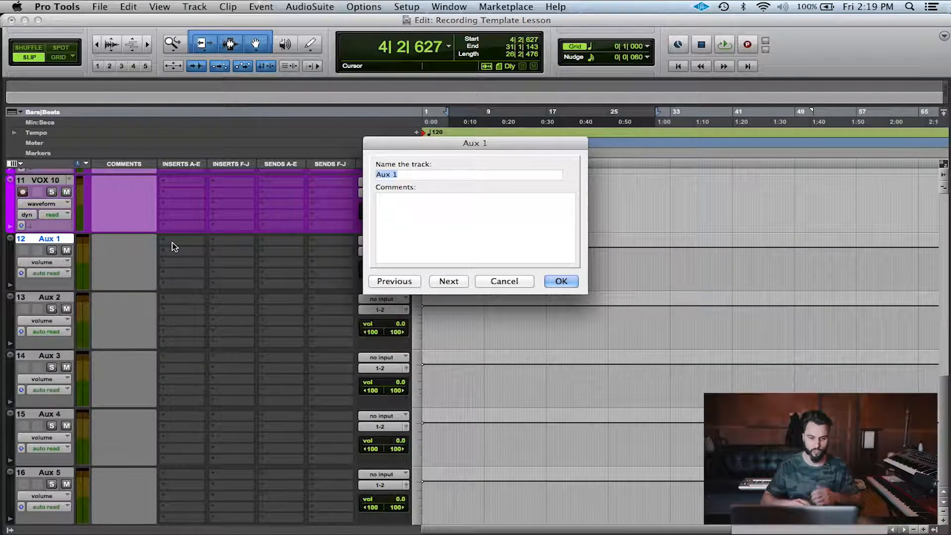
text(LONG)
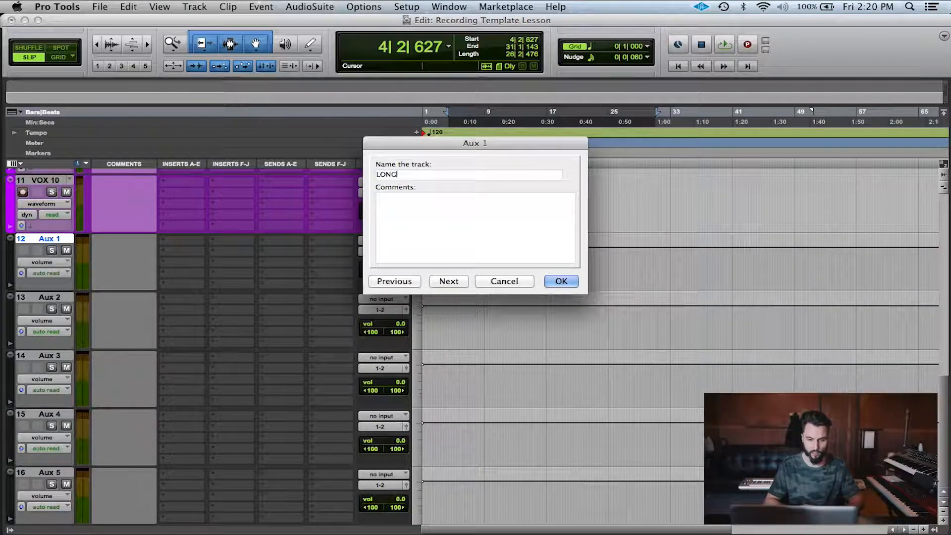
text( DELAY)
key(super+Right)
text(MEDIUM DELAY)
key(super+Right)
text(SHORT)
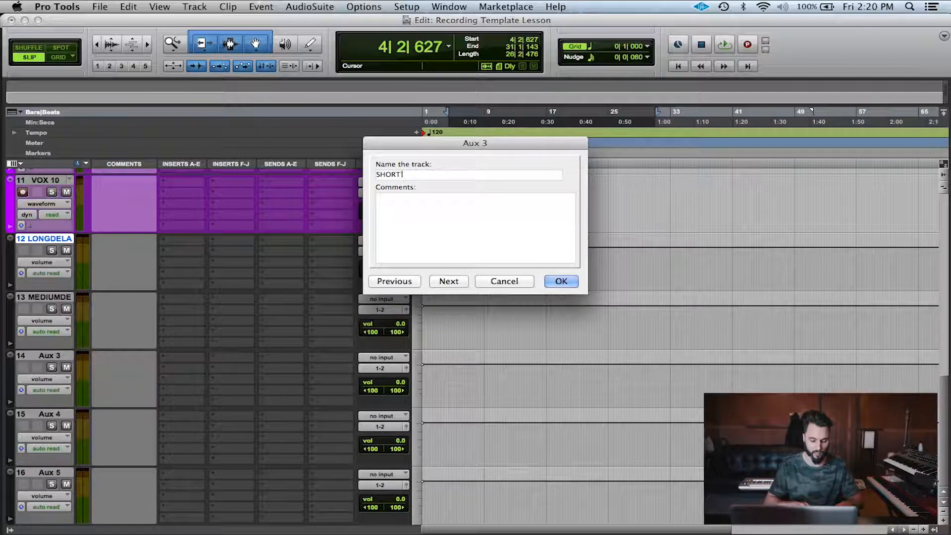
Rename the last two aux tracks as PLATE REVERB and HALL REVERB.
key(super+Right)
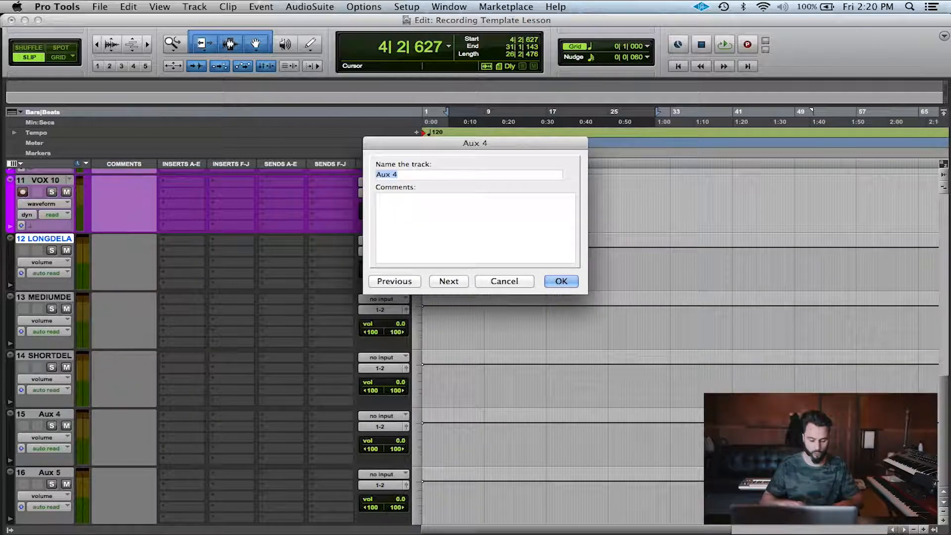
text(PLATE REVERB)
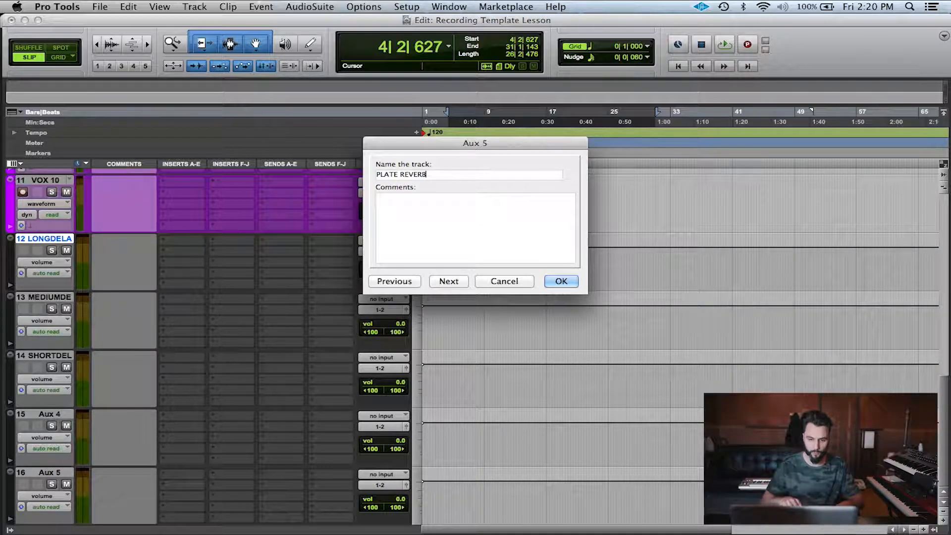
key(super+Right)
text(HALL REVERB)
key(Return)
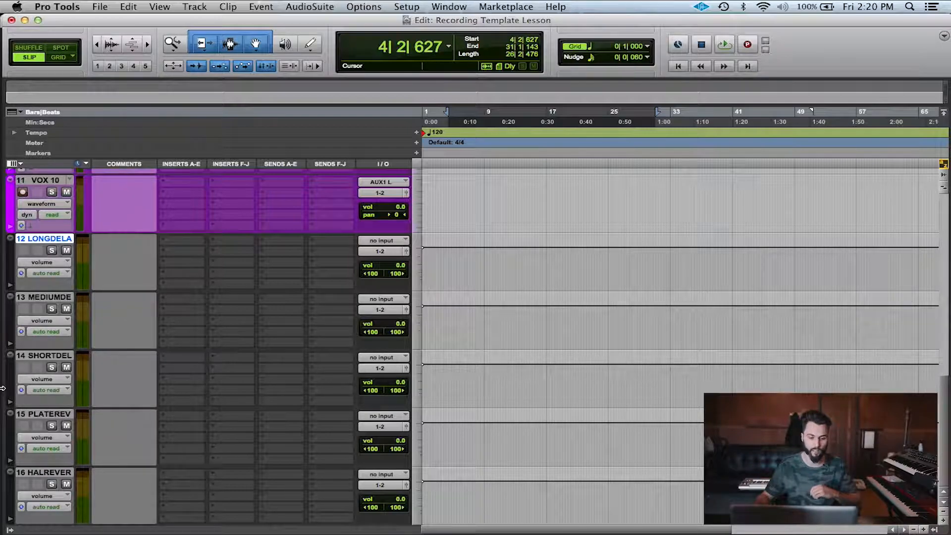
Color all five delay and reverb aux tracks, from LONG DELAY through HALL REVERB, bright green.
shift+click(42, 473)
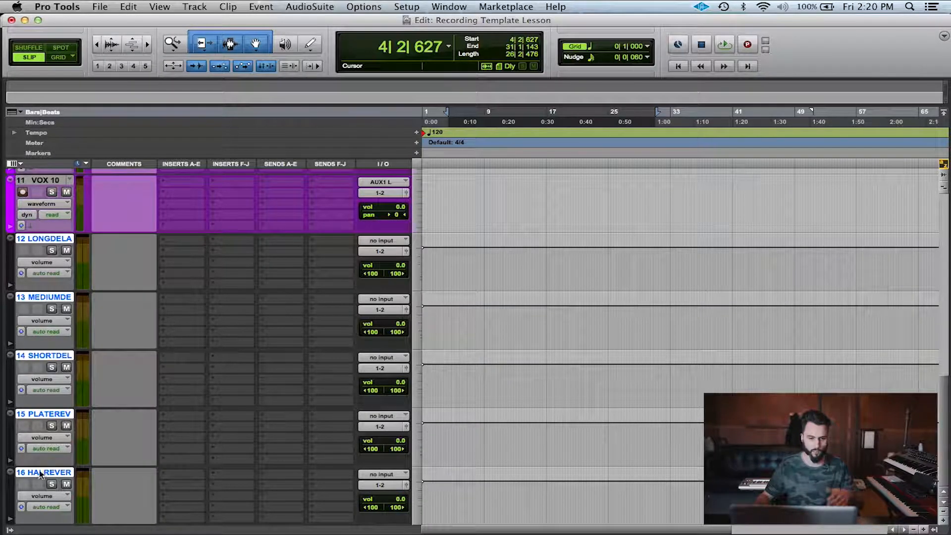
double_click(10, 272)
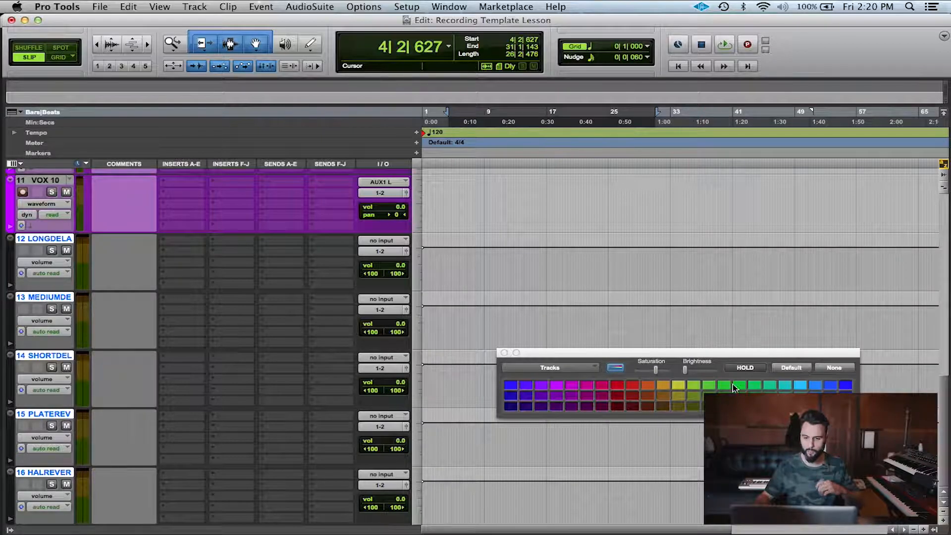
click(709, 385)
click(504, 353)
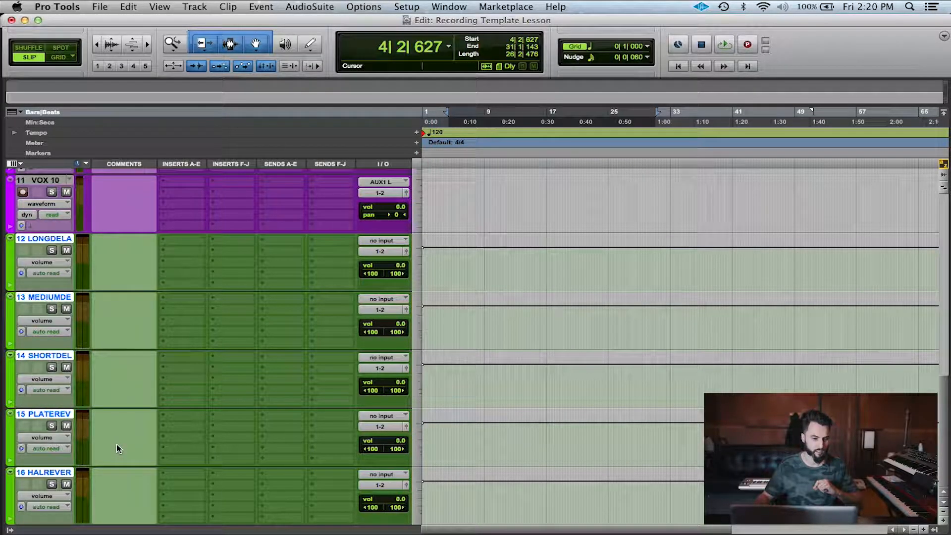
Create one new stereo audio track below the HALL REVERB track and name it BEAT.
alt+click(38, 470)
click(37, 468)
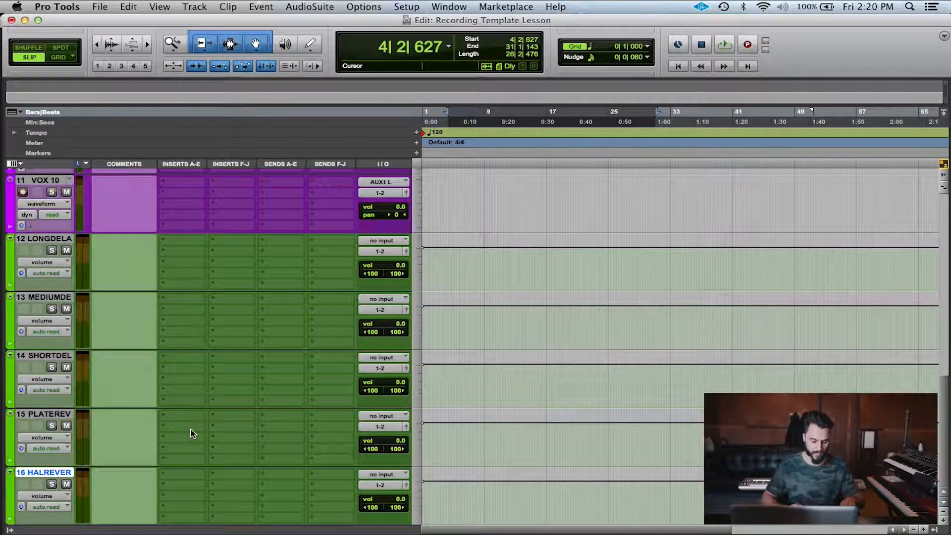
key(super+shift+n)
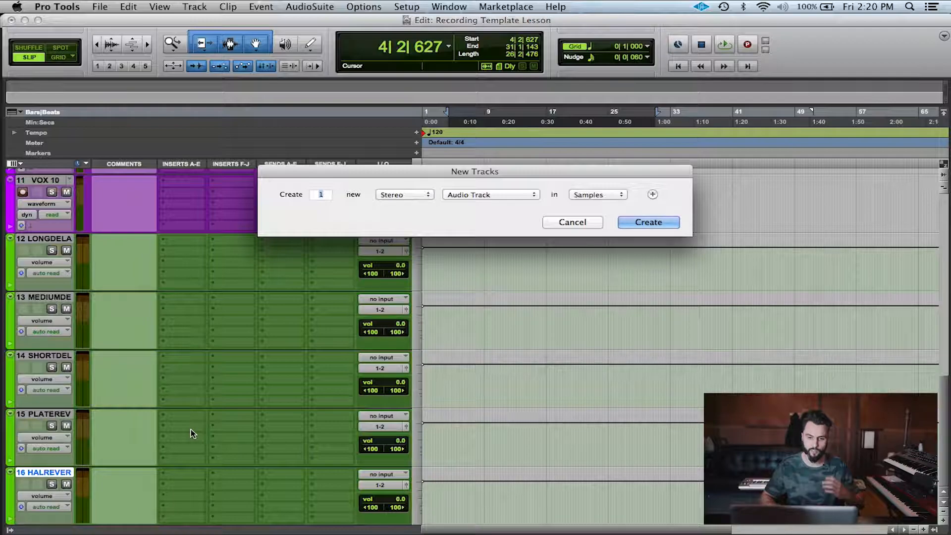
key(Return)
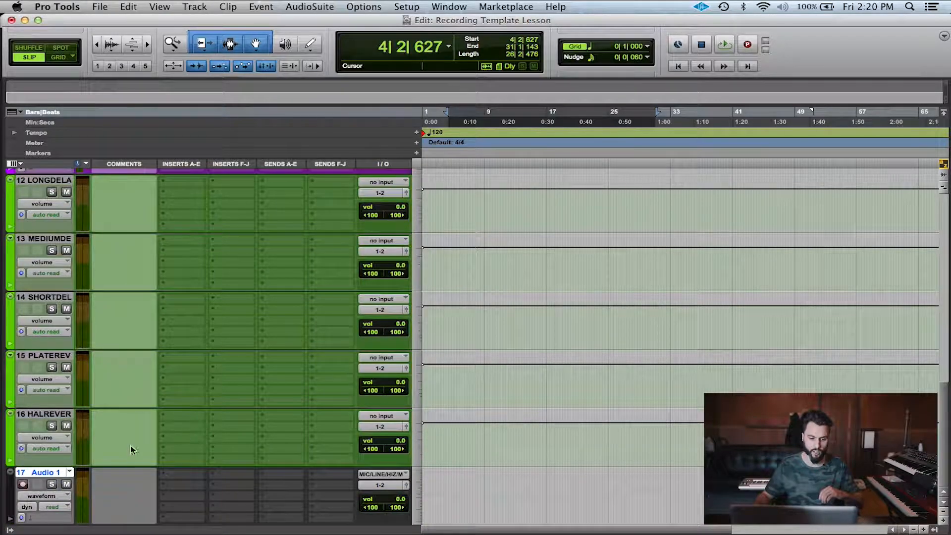
double_click(35, 472)
text(BEAT)
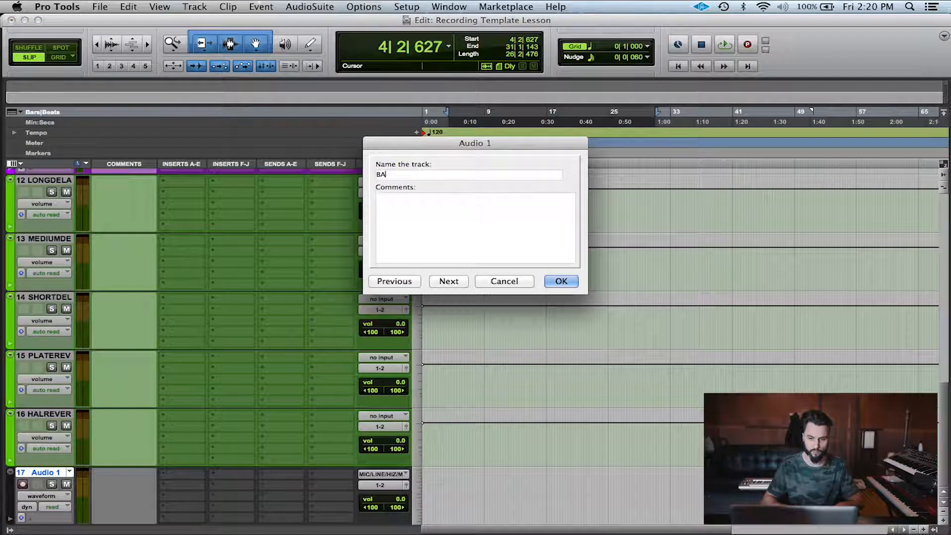
key(Return)
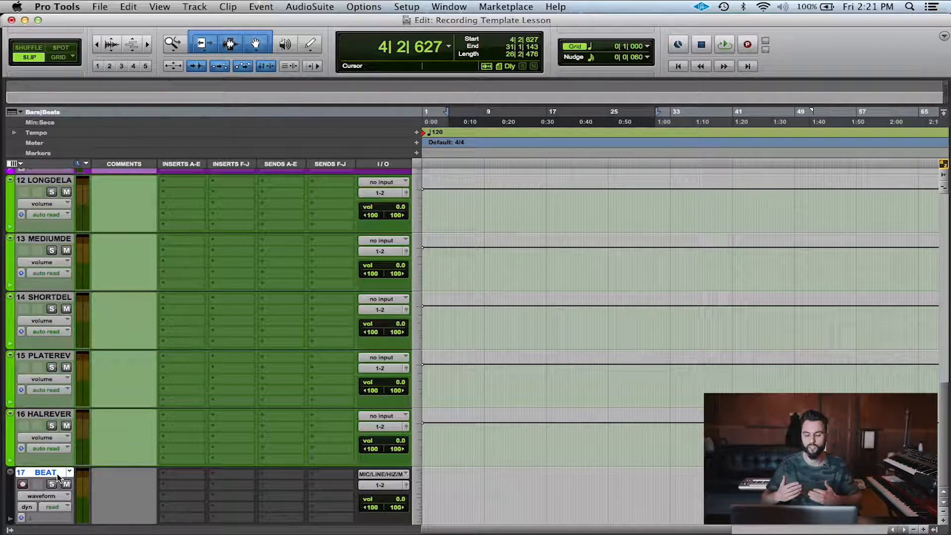
Color the BEAT track violet and close the color palette.
double_click(10, 492)
click(528, 385)
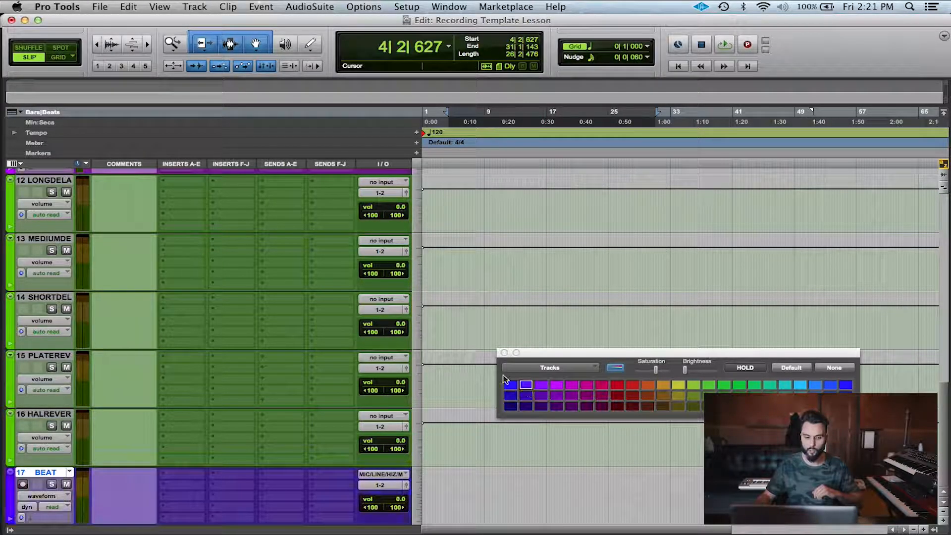
click(98, 450)
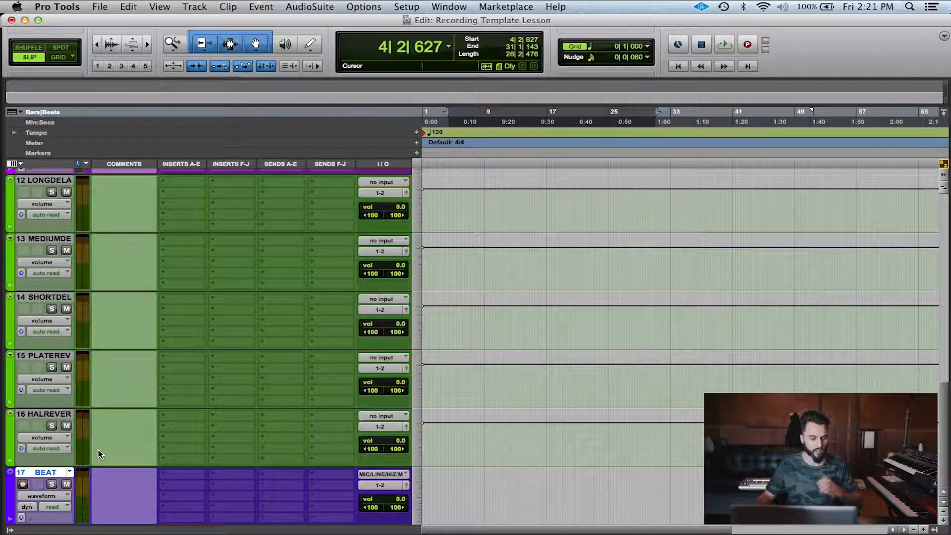
Create three new stereo aux input tracks below the BEAT track.
key(super+shift+n)
text(3)
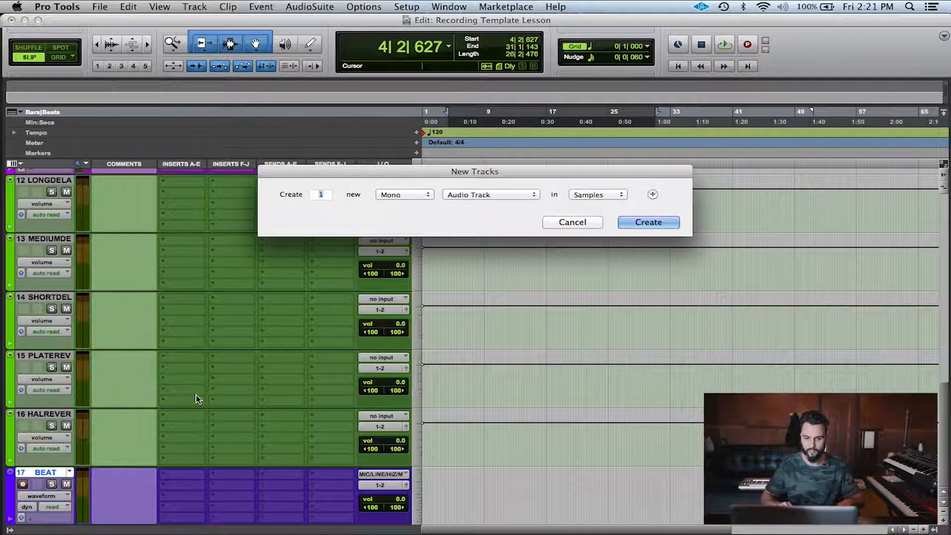
key(super+Right)
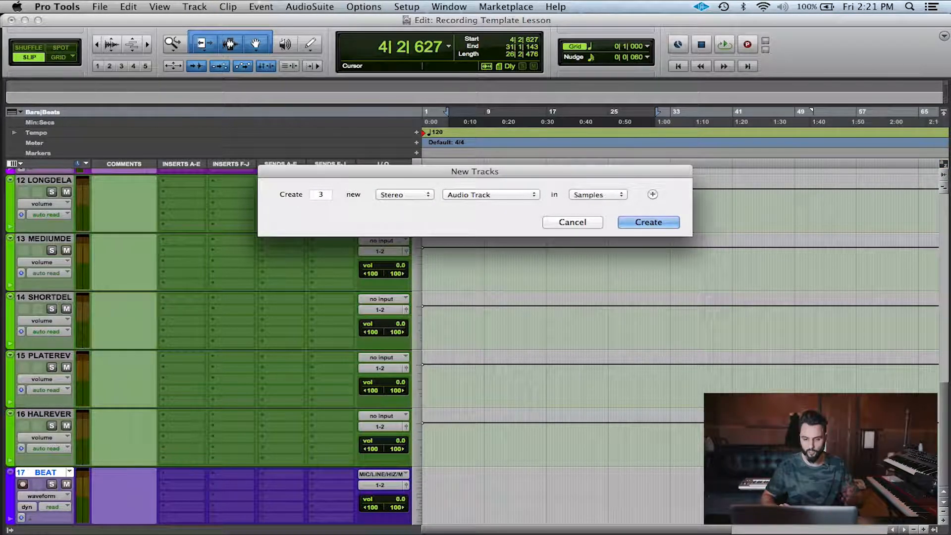
key(super+Down)
key(Return)
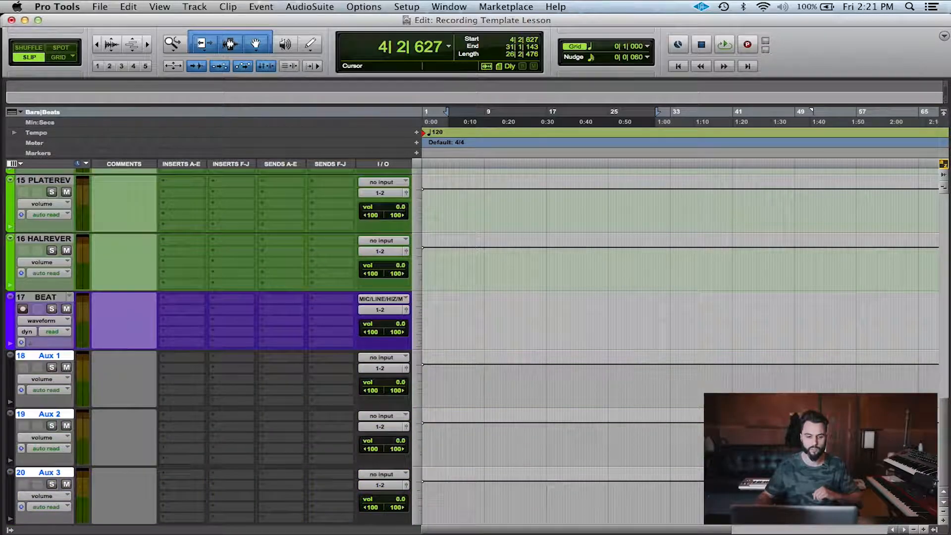
Rename the three new aux tracks in order as VOCAL MASTER, INSTRUMENTAL MASTER and MASTERING.
double_click(34, 355)
text(VOCAL MASTER)
key(super+Right)
text(INSTRUMENTAL MASTER)
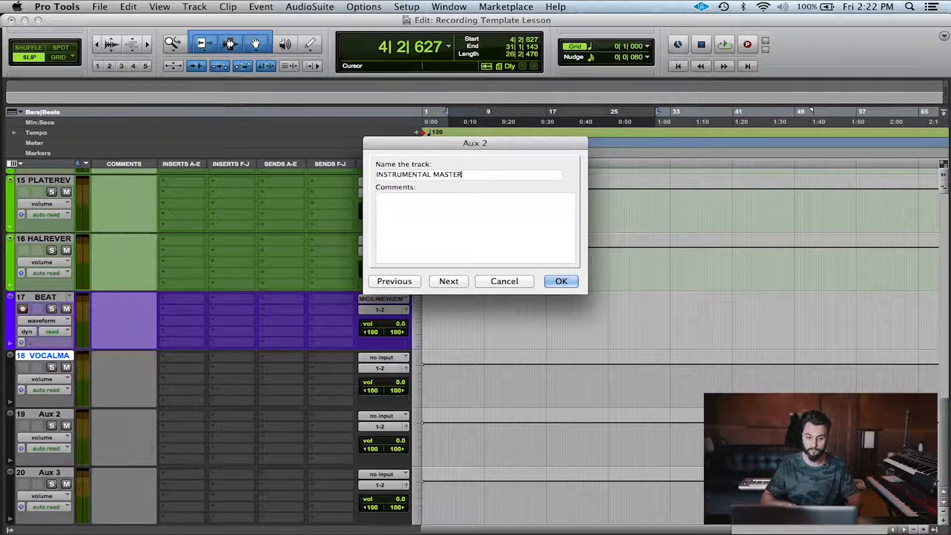
key(super+Right)
text(MASTERING)
key(Return)
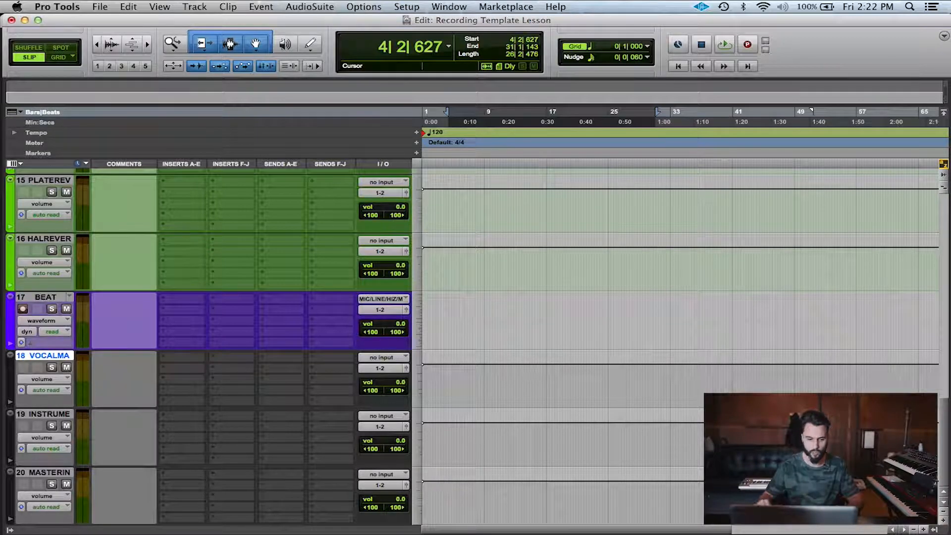
Color the VOCAL MASTER and INSTRUMENTAL MASTER tracks teal.
shift+click(66, 414)
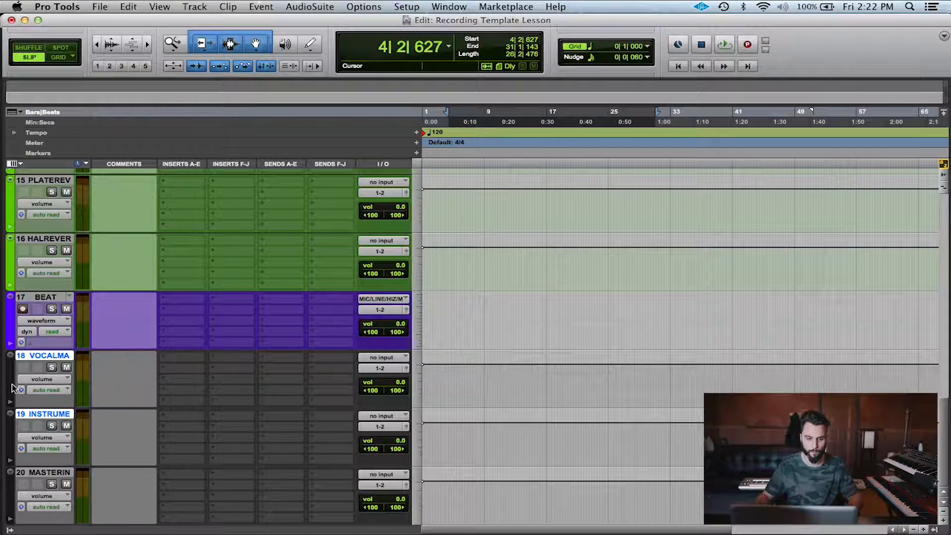
double_click(11, 384)
click(785, 385)
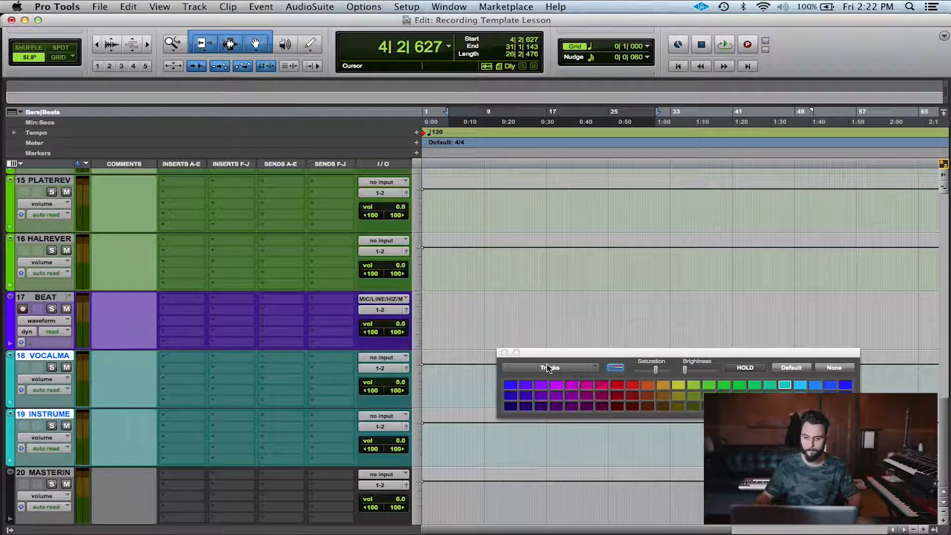
click(504, 352)
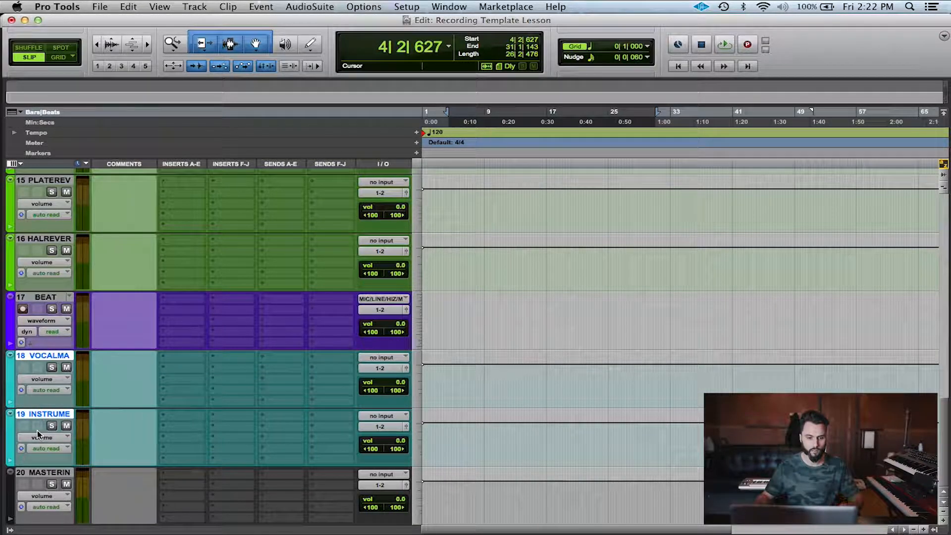
Color the MASTERING track blue and add the comment FINAL OUT to it.
click(31, 474)
double_click(11, 490)
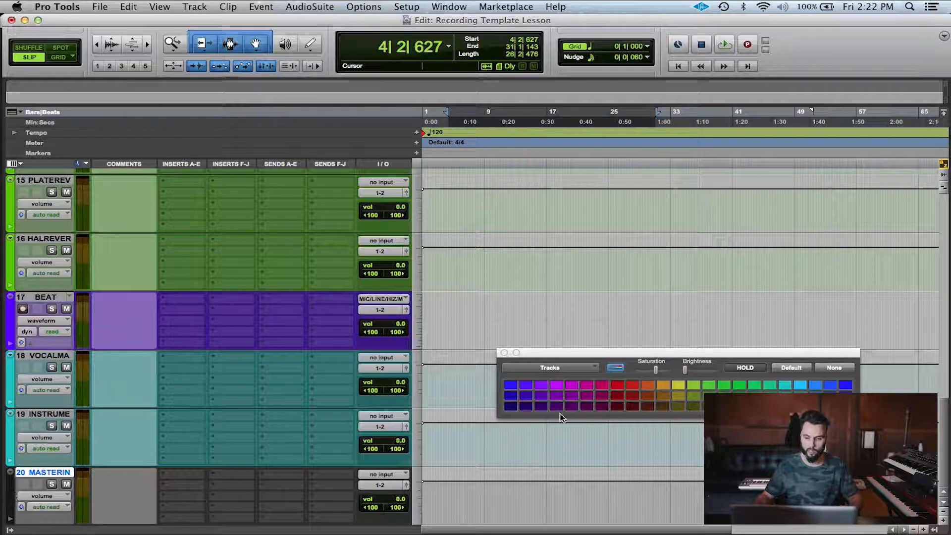
click(846, 385)
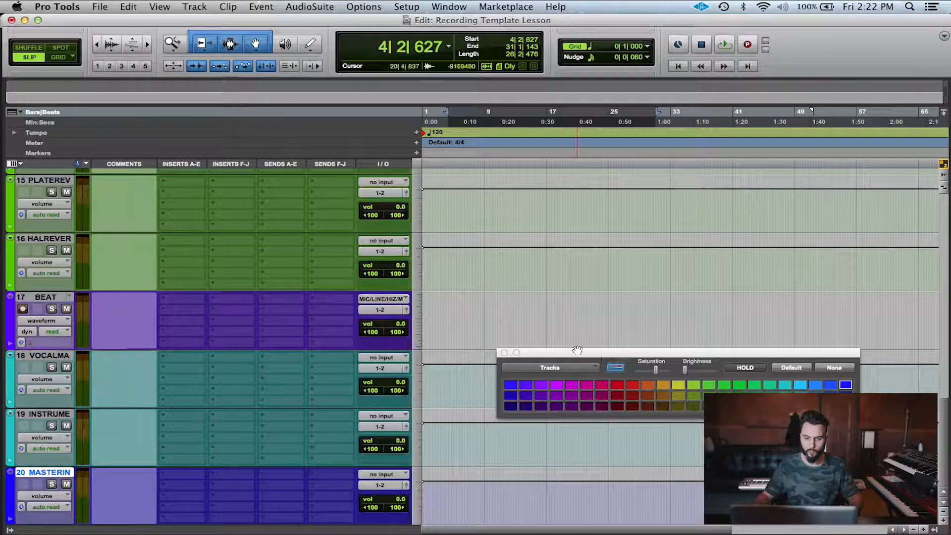
click(505, 353)
click(130, 485)
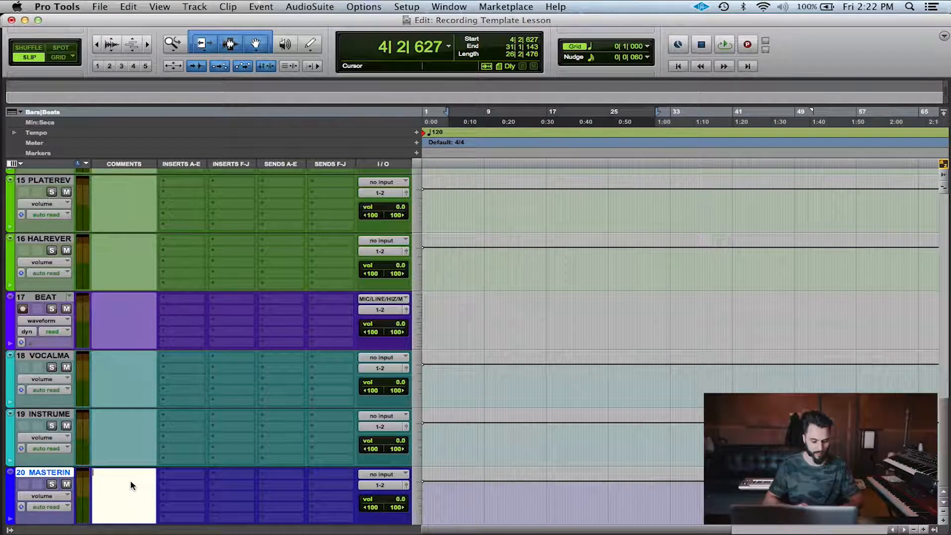
text(FINAL OUT)
key(Return)
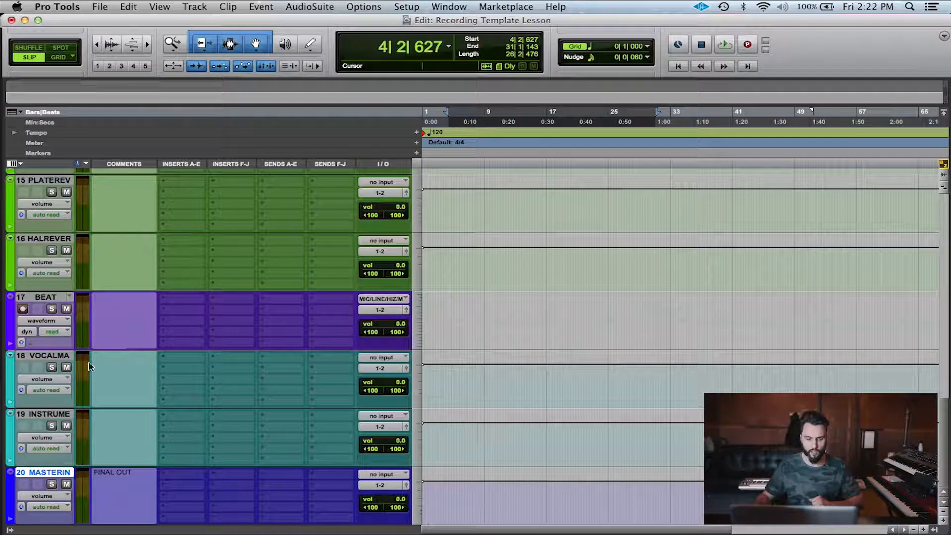
Move the INSTRUMENTAL MASTER track above the VOCAL MASTER track.
click(49, 356)
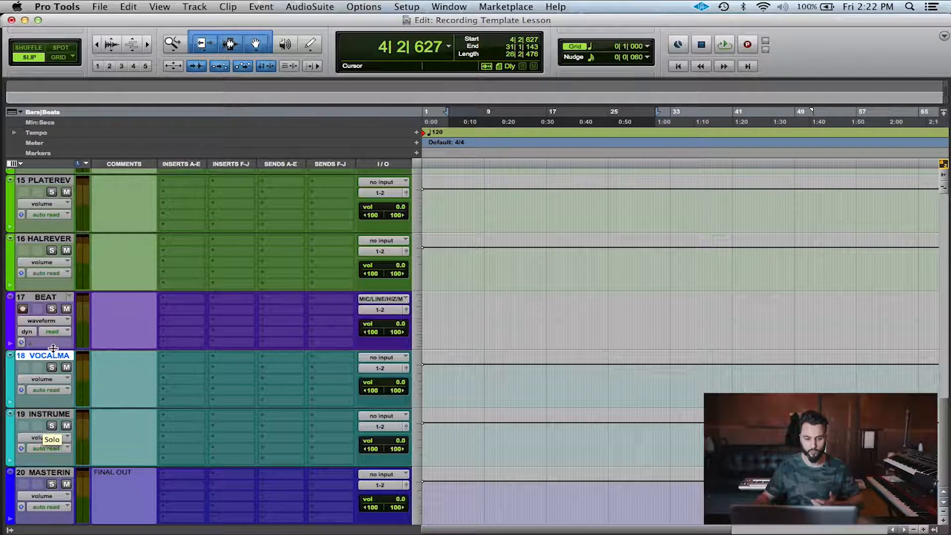
click(49, 414)
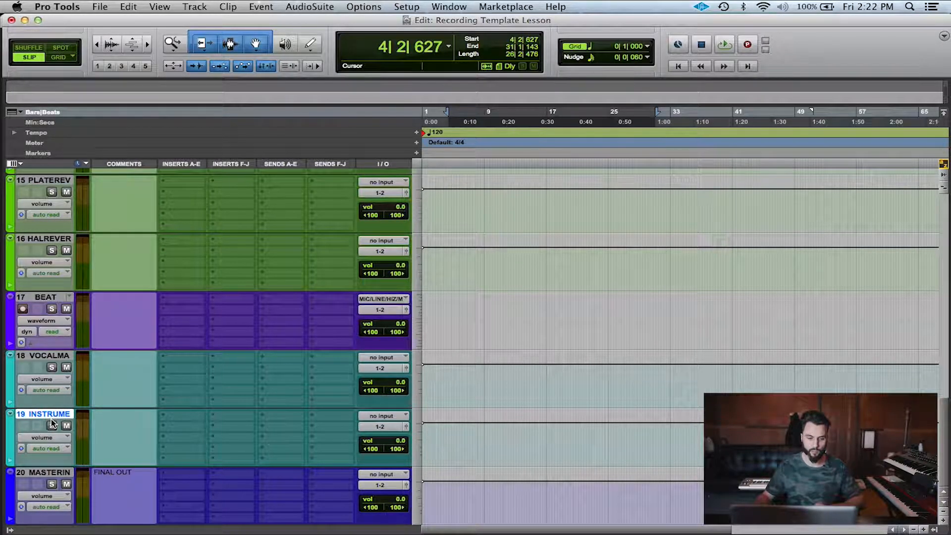
drag(43, 407, 52, 367)
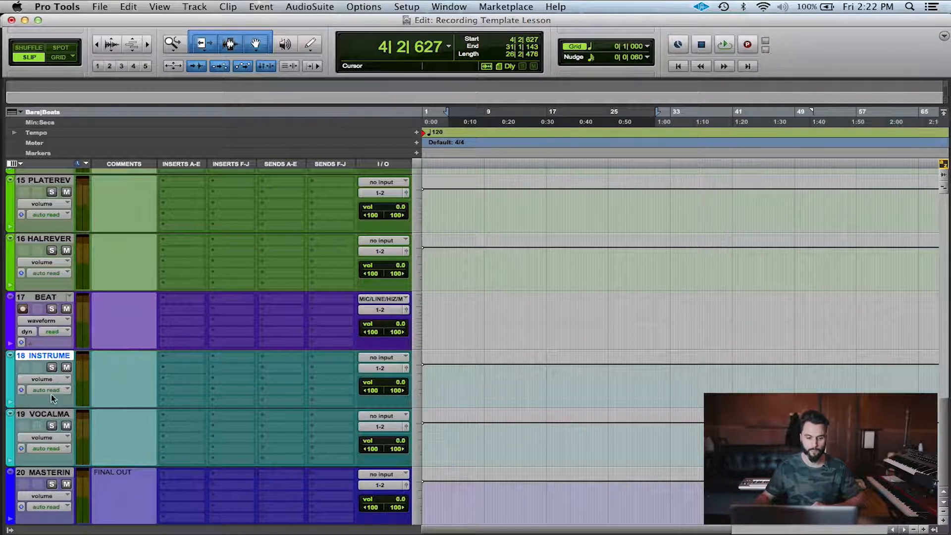
Set the input of the MASTERING track to Bus 51-52 (Stereo).
double_click(45, 473)
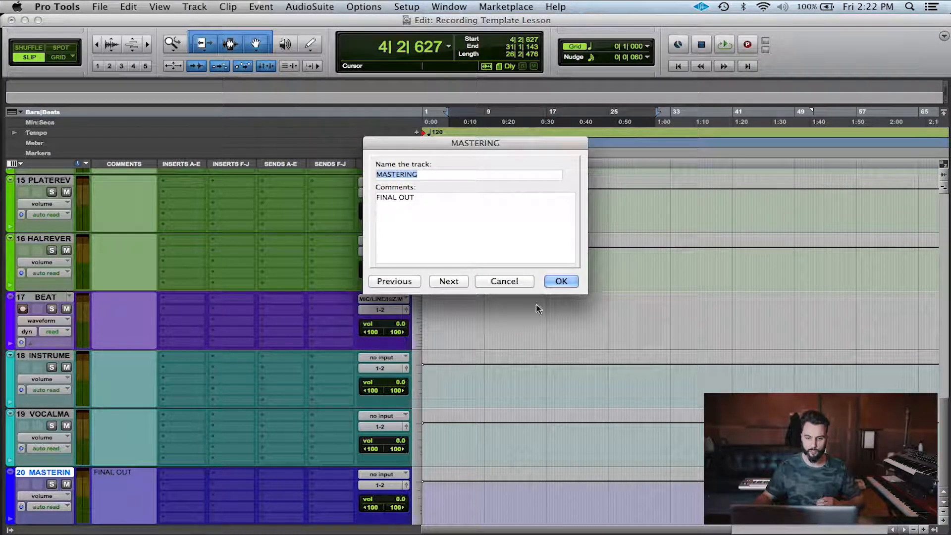
click(559, 280)
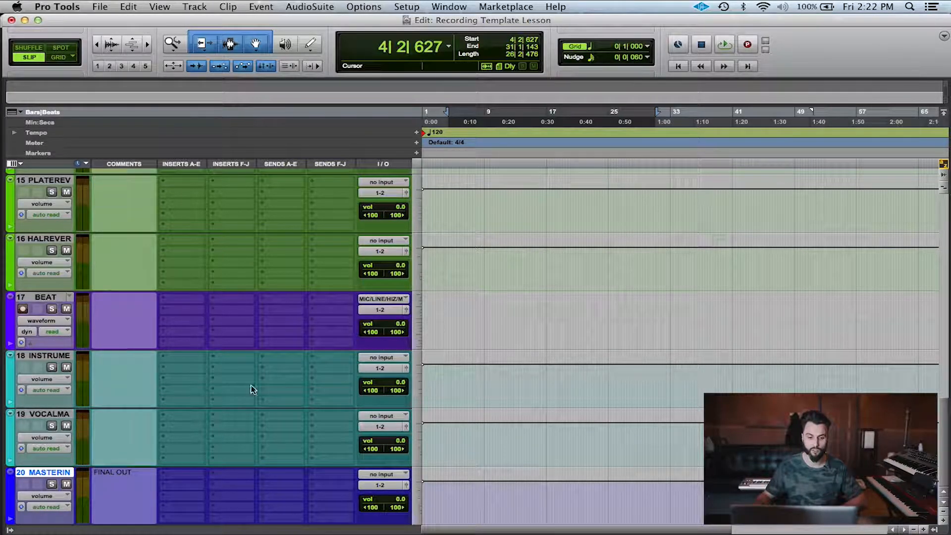
click(390, 476)
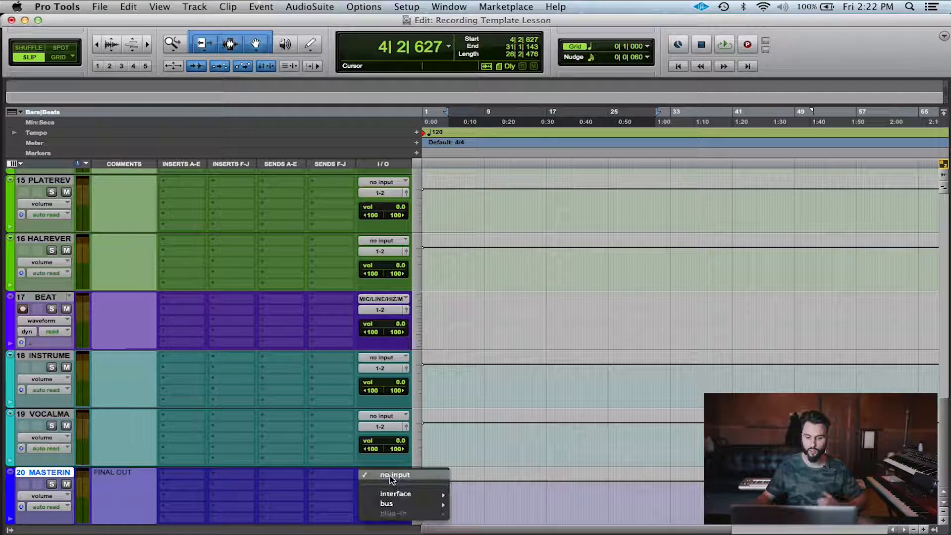
mouse_move(391, 504)
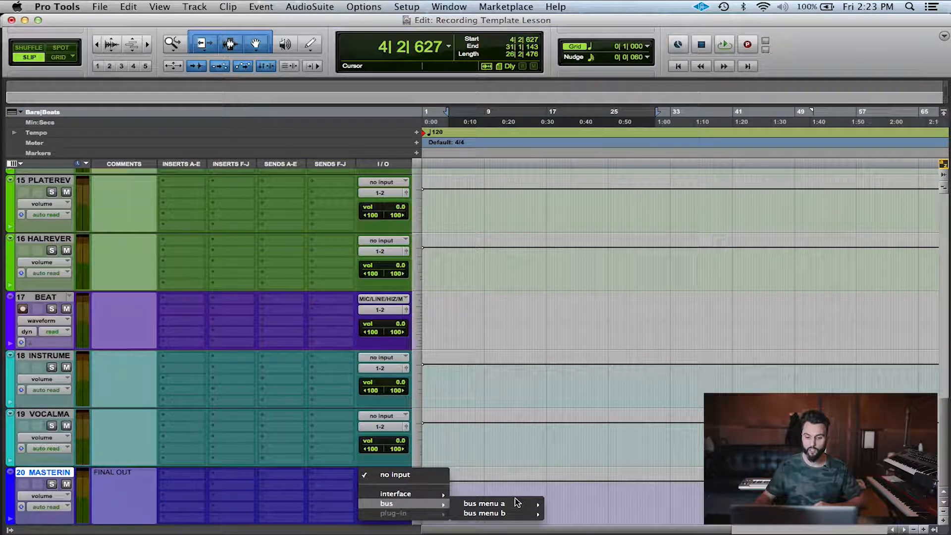
mouse_move(517, 503)
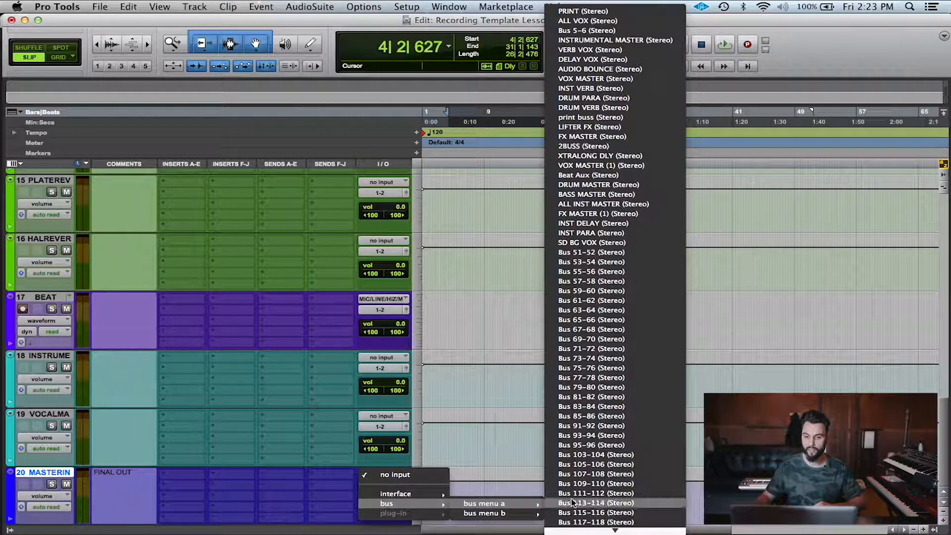
click(615, 254)
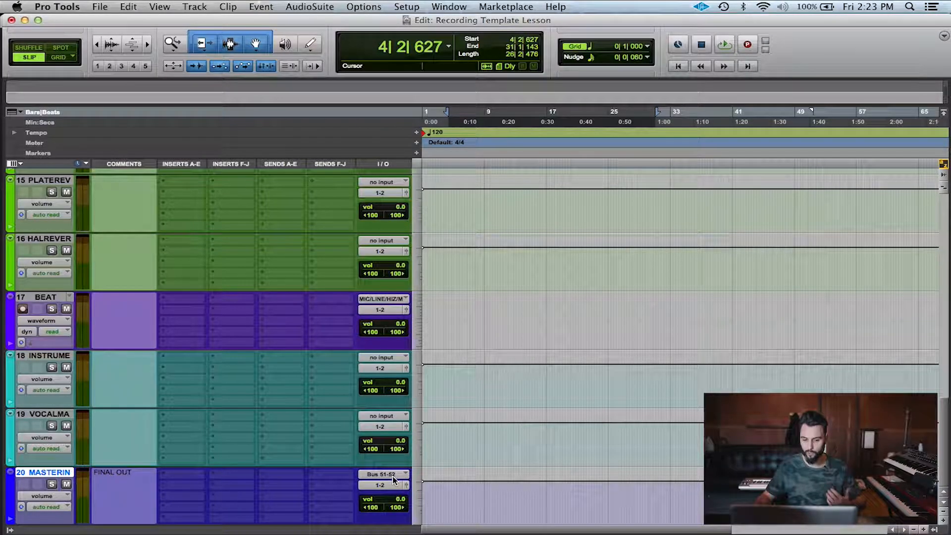
Rename the MASTERING track's input bus, Bus 51-52, as MASTERING.
right_click(393, 477)
click(407, 494)
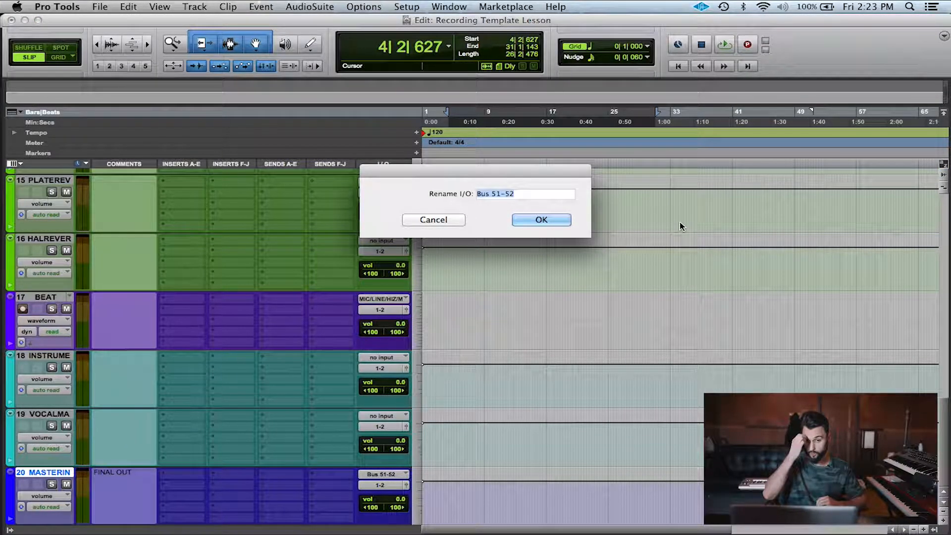
text(MASTERING)
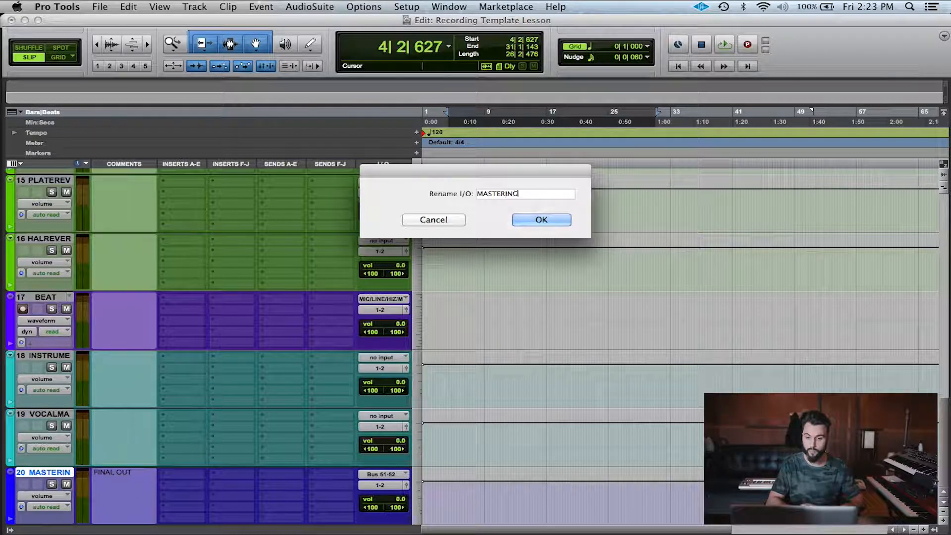
key(Return)
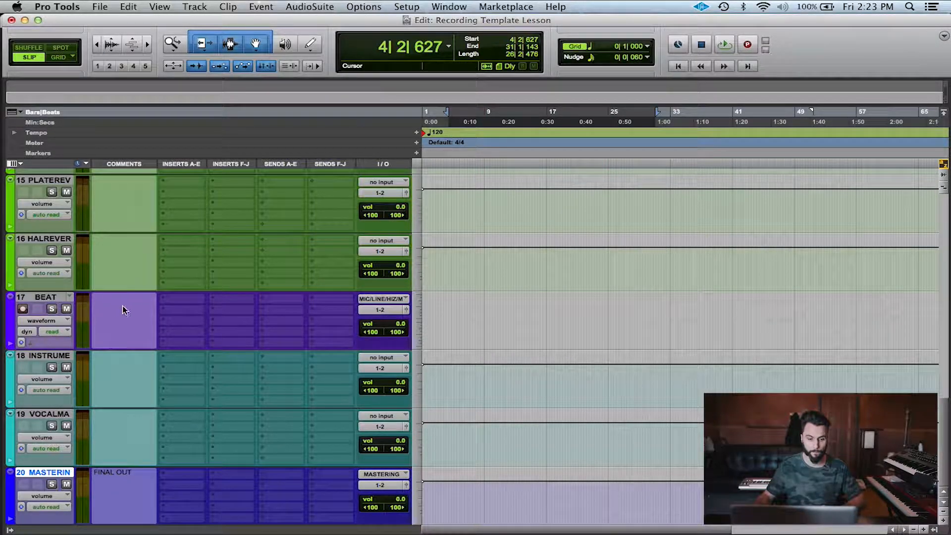
Route the outputs of the INSTRUMENTAL MASTER and VOCAL MASTER tracks together to the MASTERING (Stereo) bus.
click(55, 414)
shift+click(55, 356)
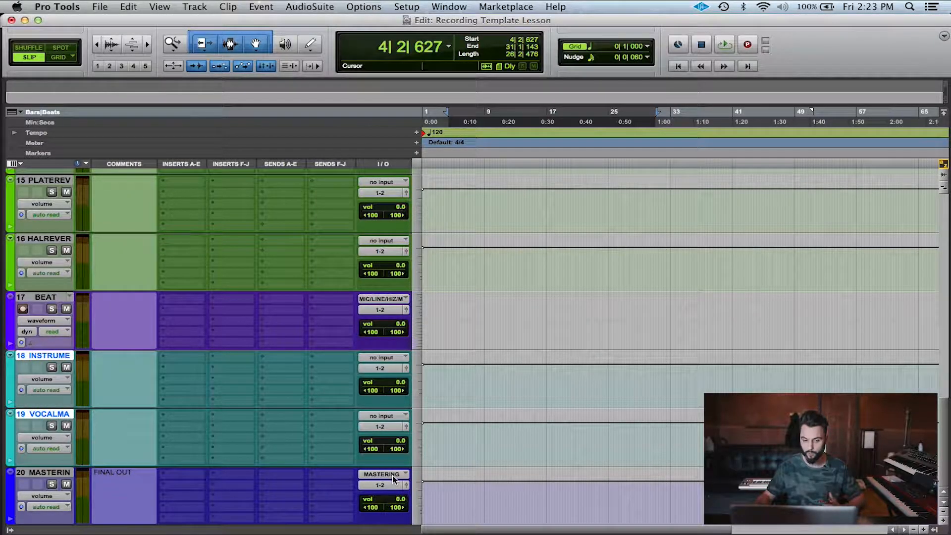
click(380, 369)
mouse_move(406, 378)
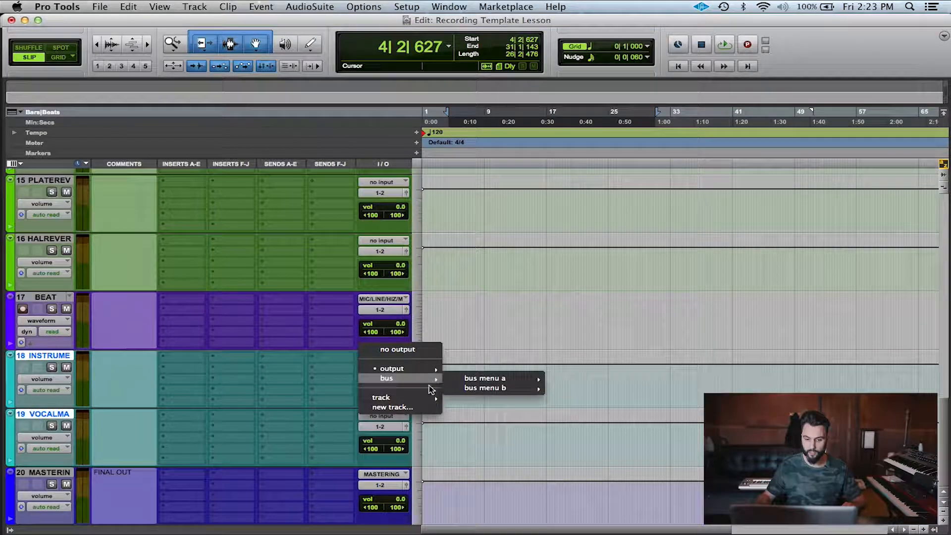
mouse_move(523, 378)
scroll(620, 518, down, 10)
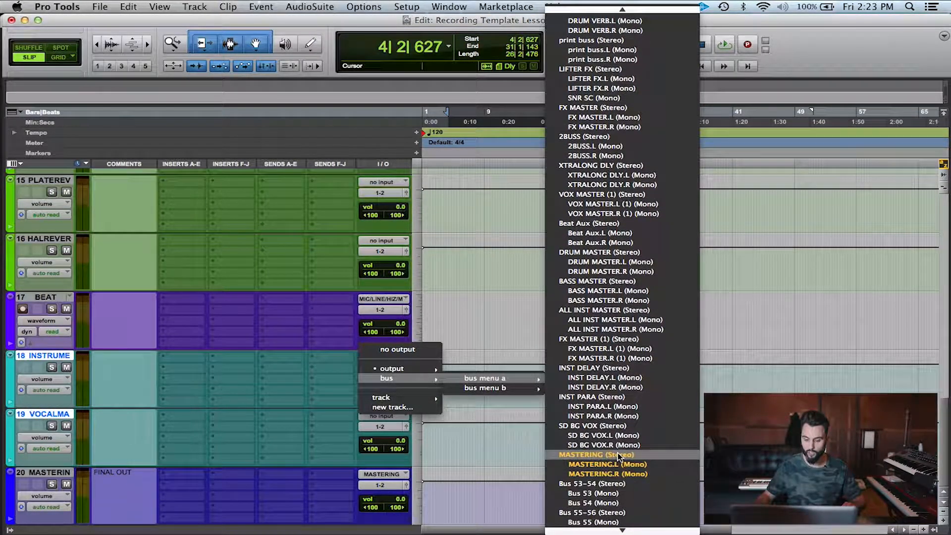
alt+shift+click(619, 454)
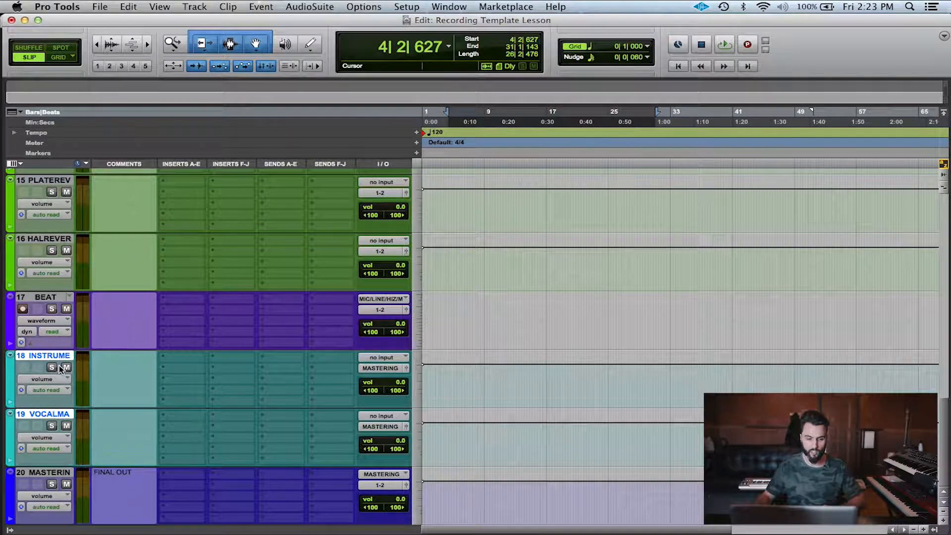
Assign consecutive stereo bus inputs to the two selected master tracks: Bus 53-54 for INSTRUMENTAL MASTER and Bus 55-56 for VOCAL MASTER.
click(394, 361)
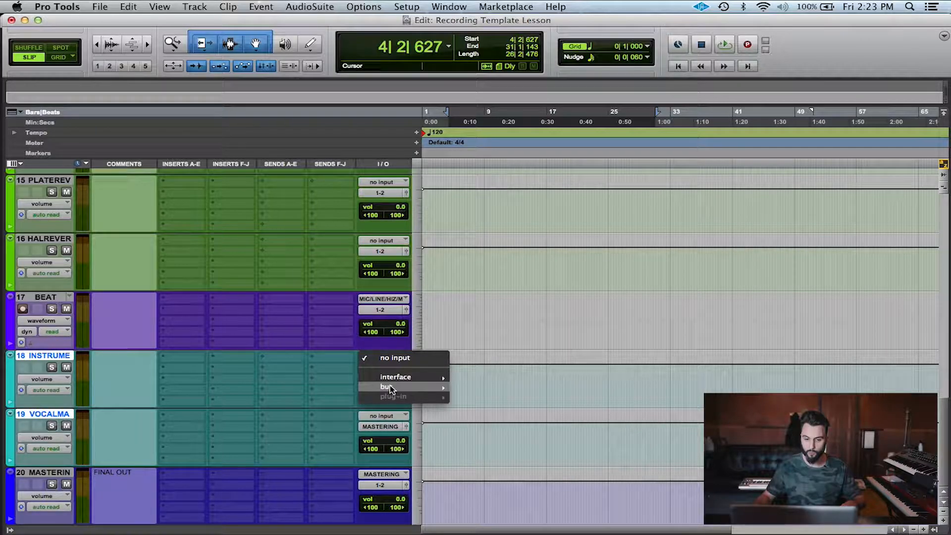
mouse_move(510, 396)
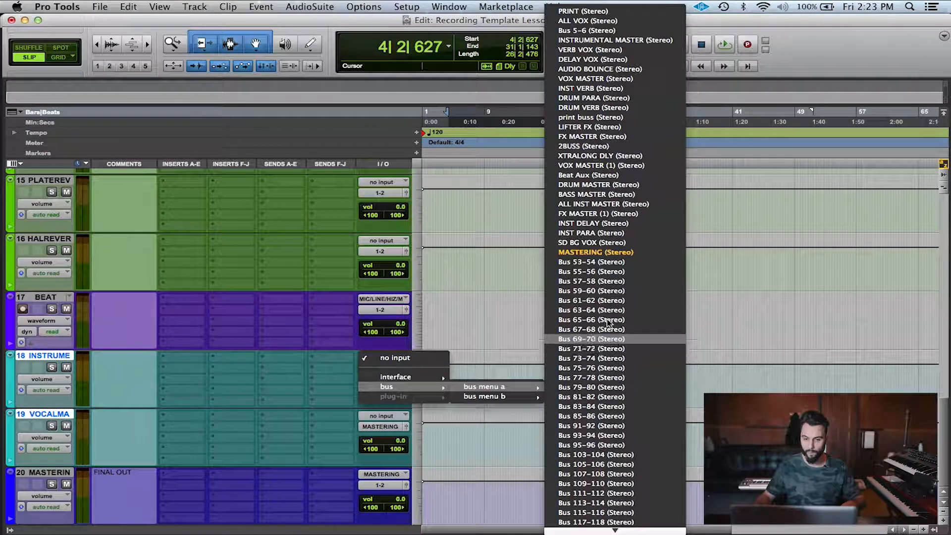
alt+super+click(615, 262)
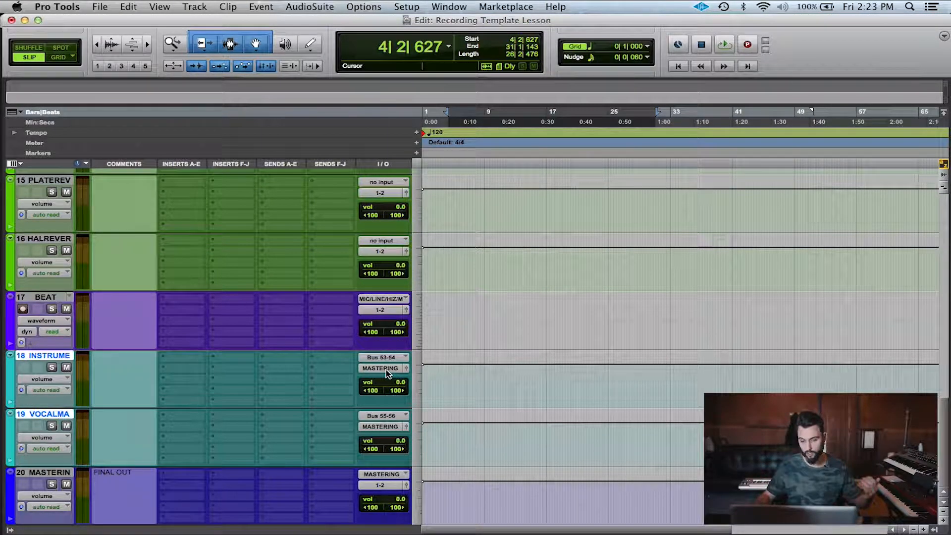
Rename the instrumental master track's input bus, Bus 53-54, as INSTRUMENTAL MASTER.
right_click(392, 357)
click(411, 377)
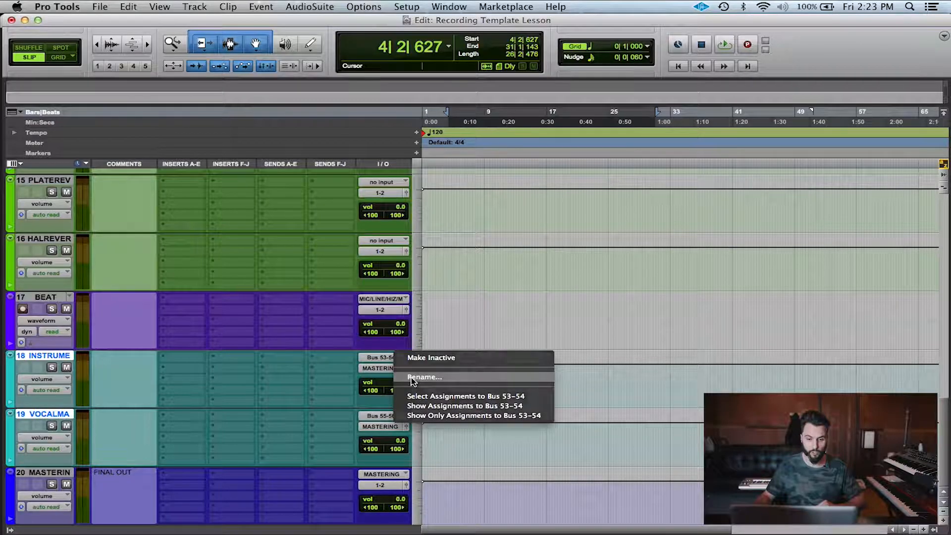
text(INSTRUMENTAL MASTE)
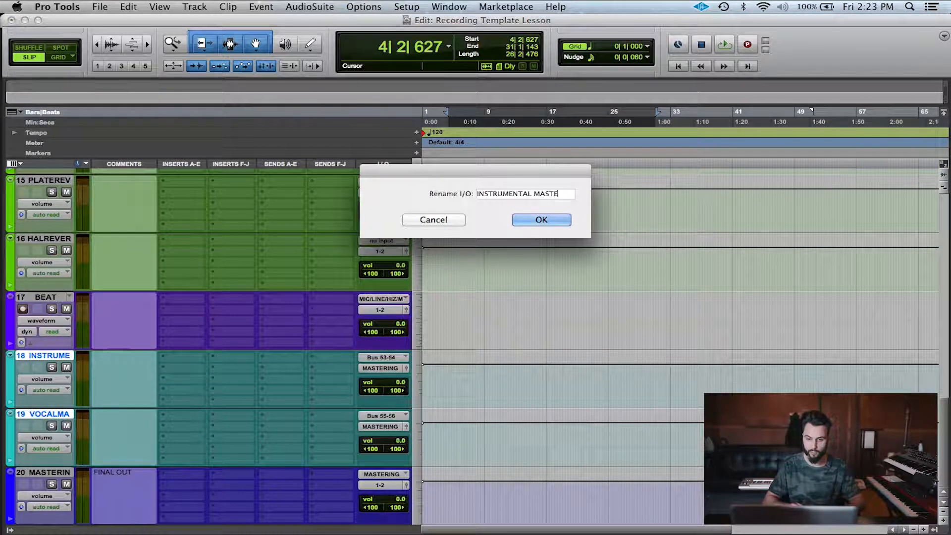
click(542, 220)
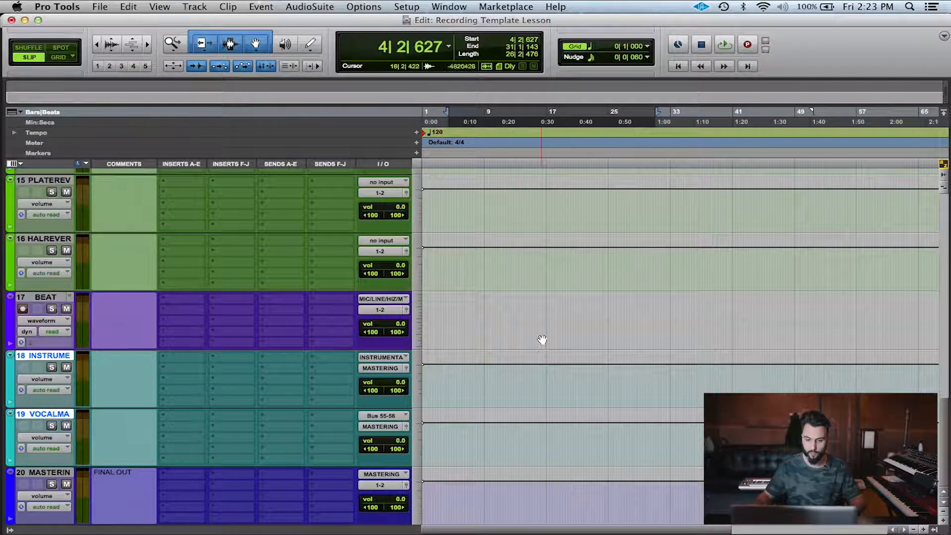
Rename the vocal master track's input bus, Bus 55-56, as VOCAL MASTER and save the session.
right_click(381, 415)
click(396, 435)
text(VOCAL MASTER)
key(Return)
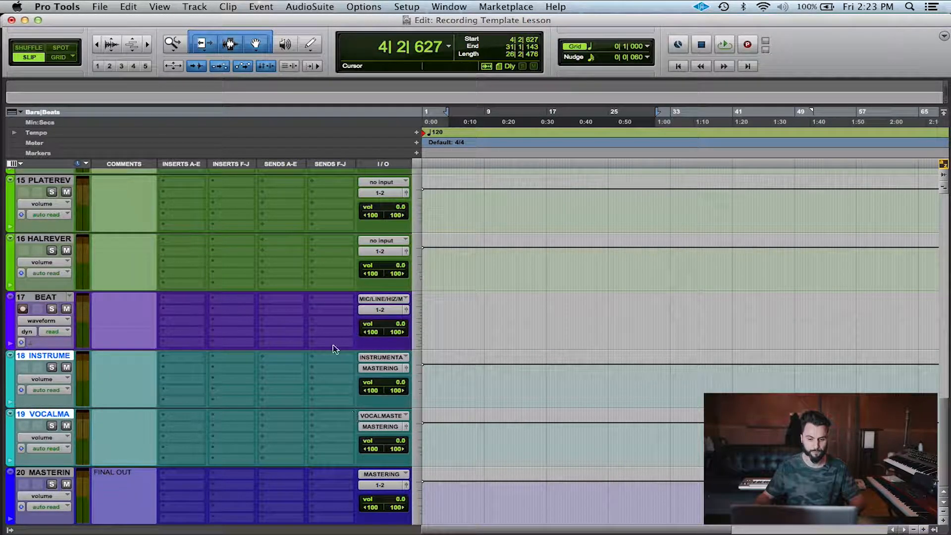
key(super+s)
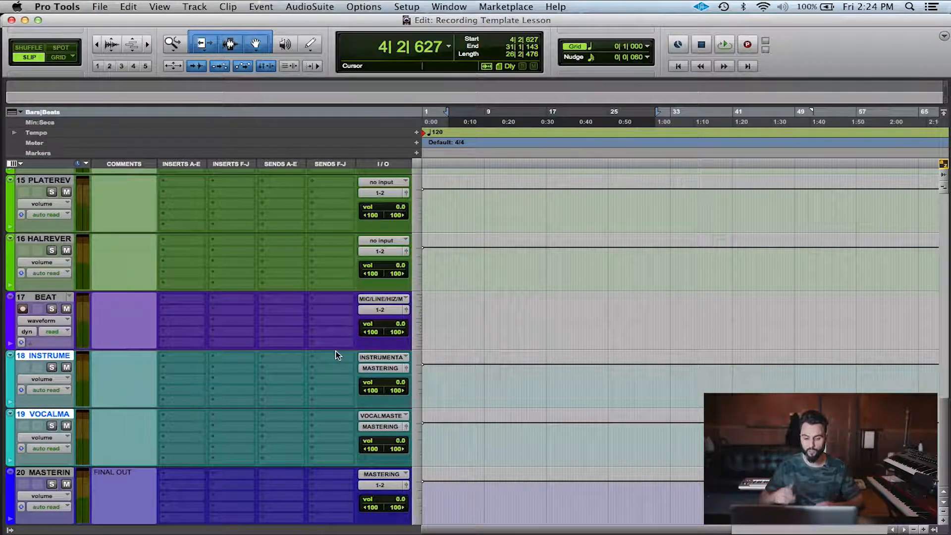
Route the output of the BEAT track to the INSTRUMENTAL MASTER (Stereo) bus.
click(51, 358)
click(47, 297)
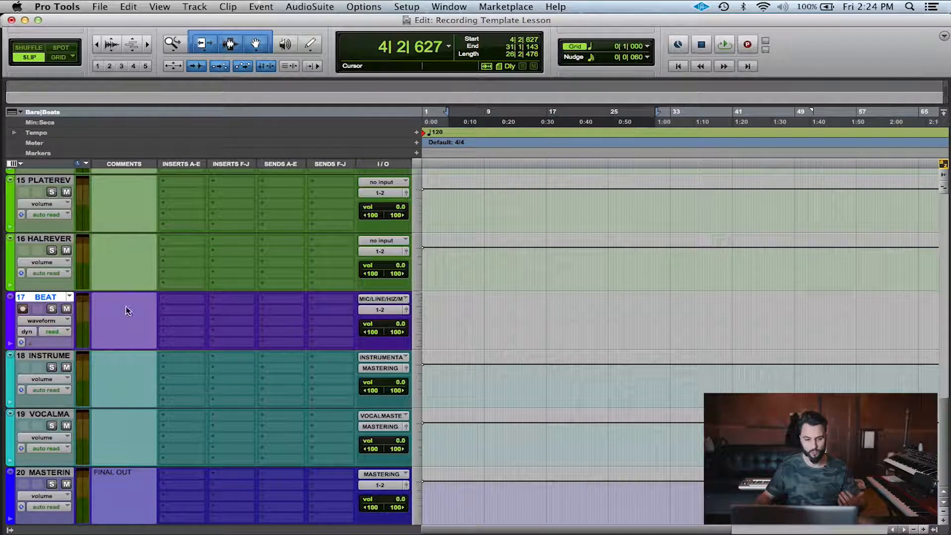
click(389, 311)
mouse_move(396, 320)
mouse_move(510, 321)
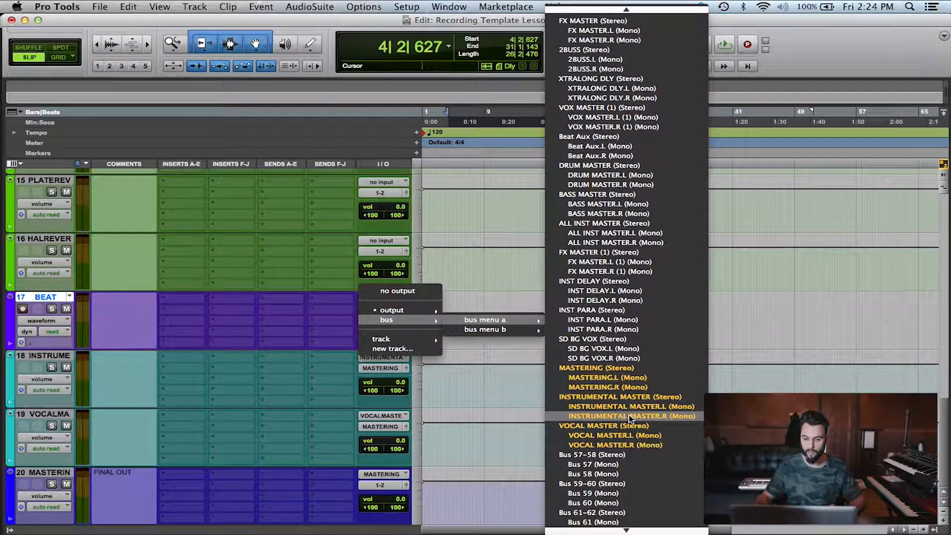
click(619, 396)
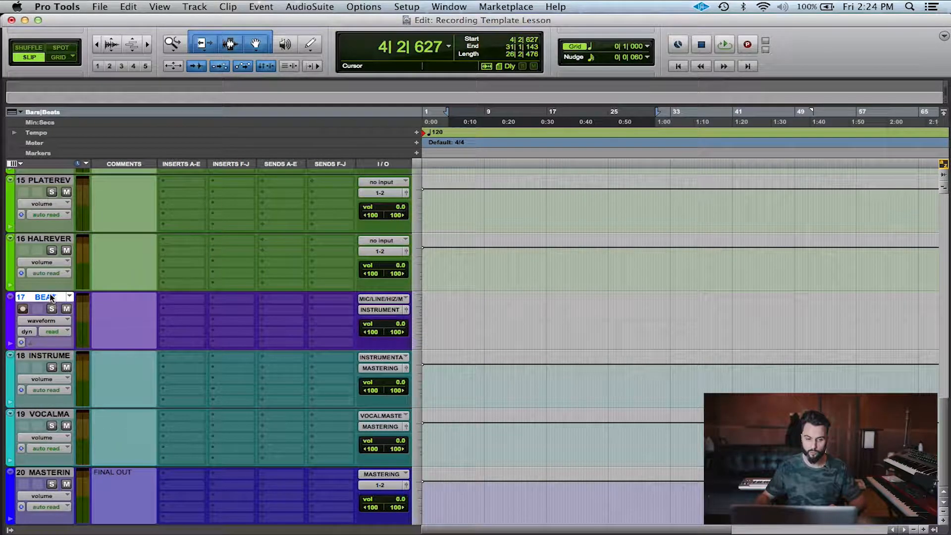
drag(503, 322, 422, 337)
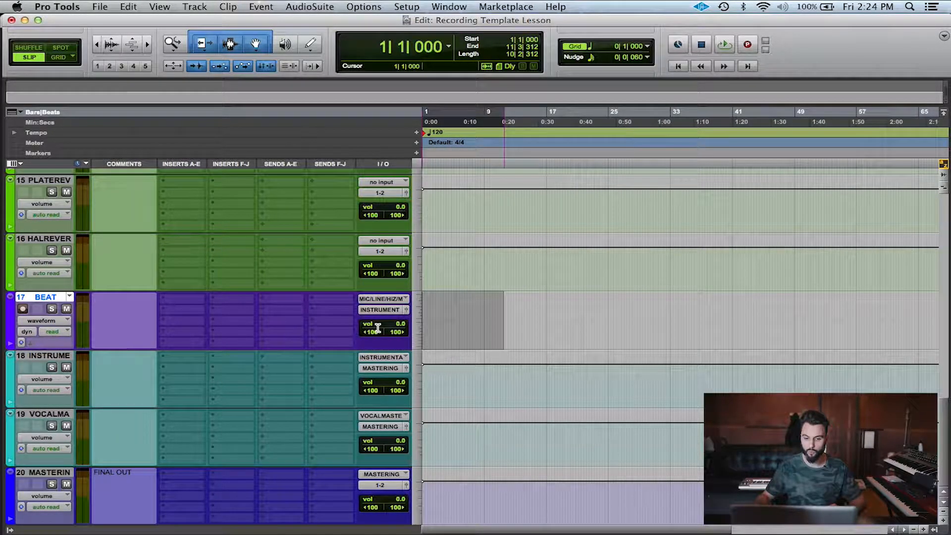
click(40, 356)
click(42, 473)
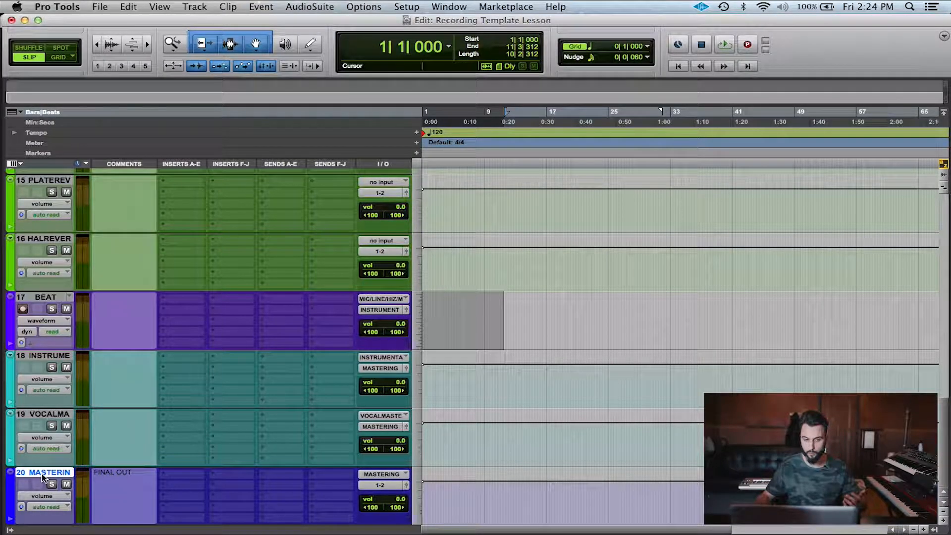
Set the BEAT track's input to no input.
click(388, 300)
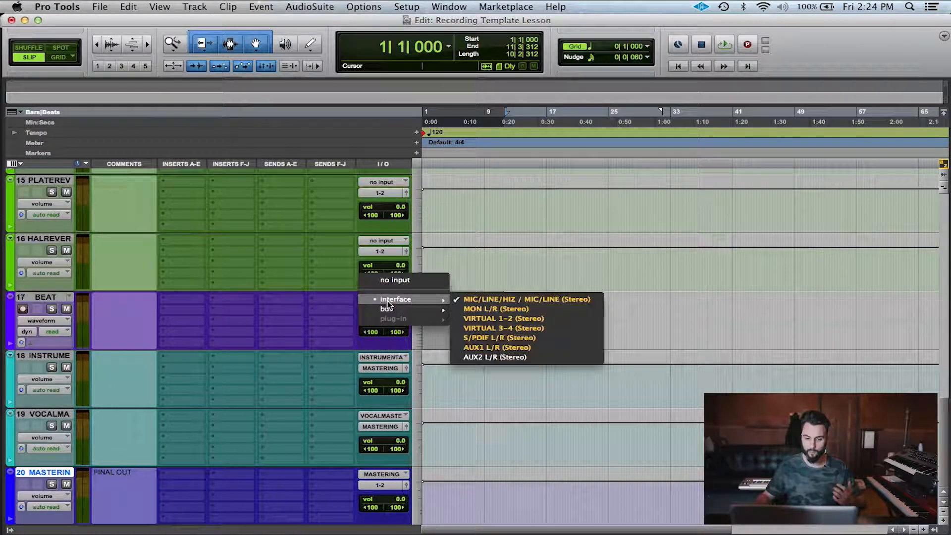
click(411, 281)
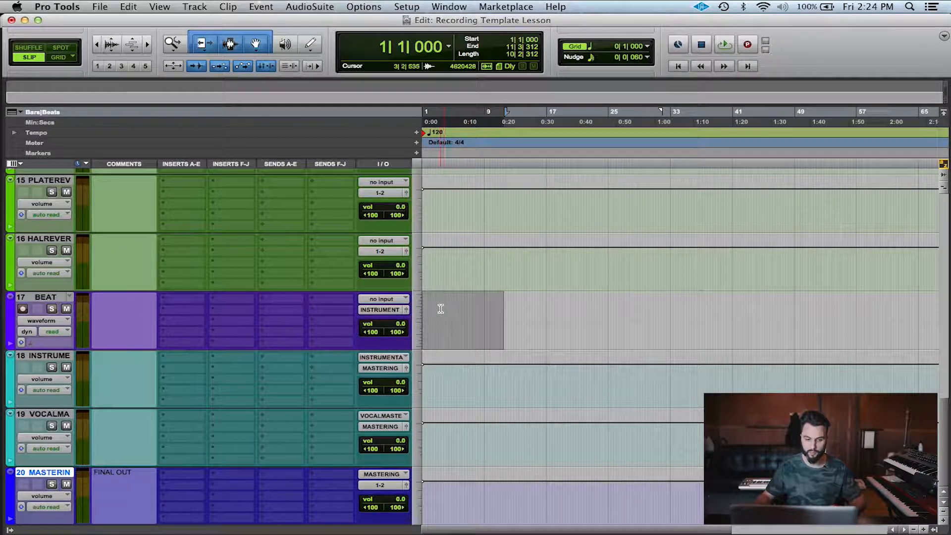
click(448, 308)
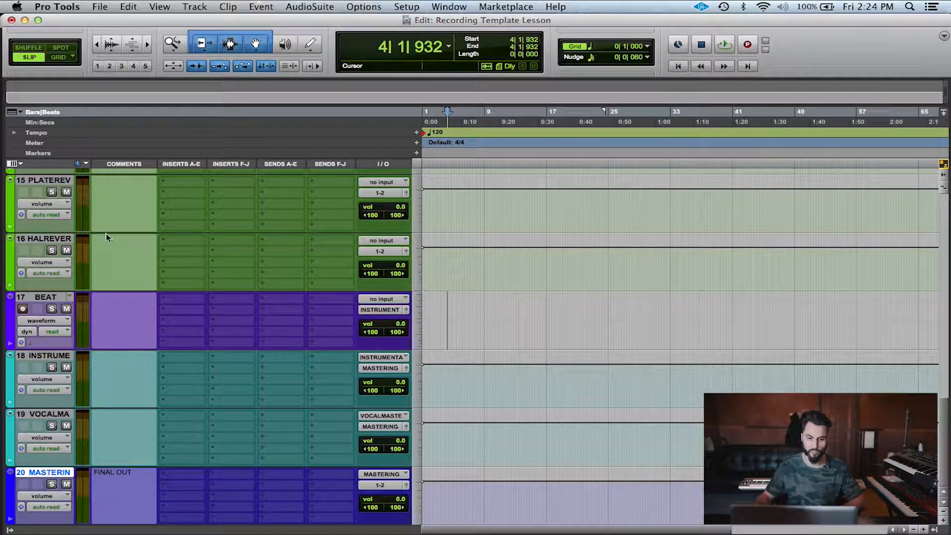
Route the outputs of all five delay and reverb aux tracks, 12 through 16, to the VOCAL MASTER (Stereo) bus.
scroll(106, 232, up, 2)
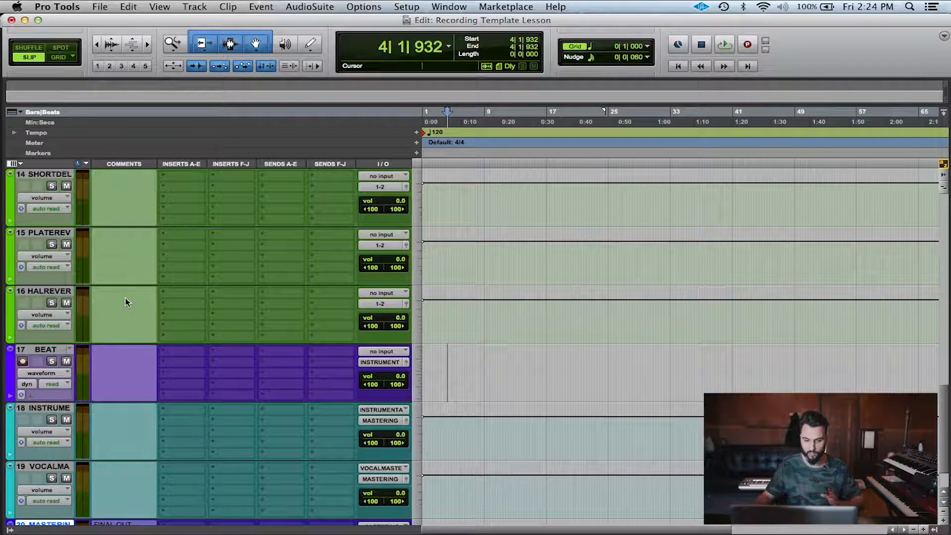
click(54, 290)
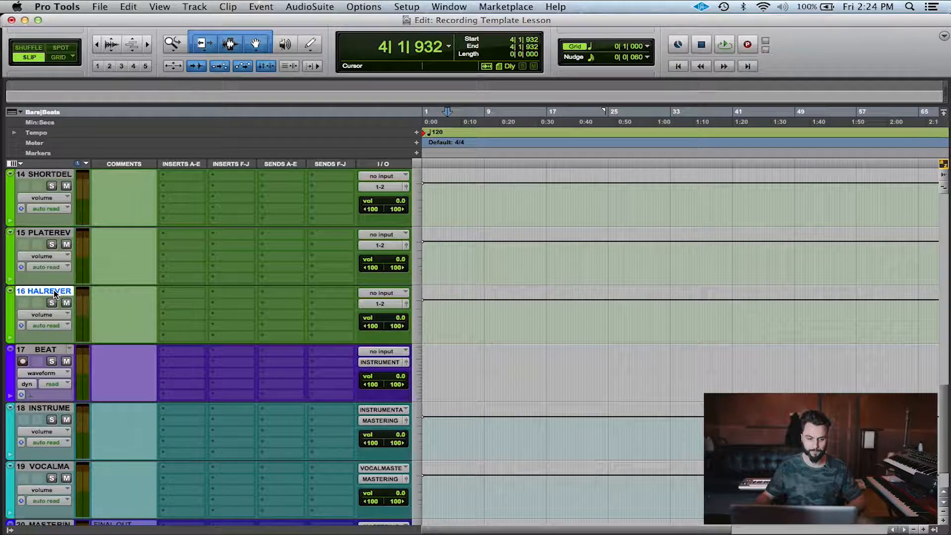
scroll(53, 290, up, 3)
shift+click(60, 233)
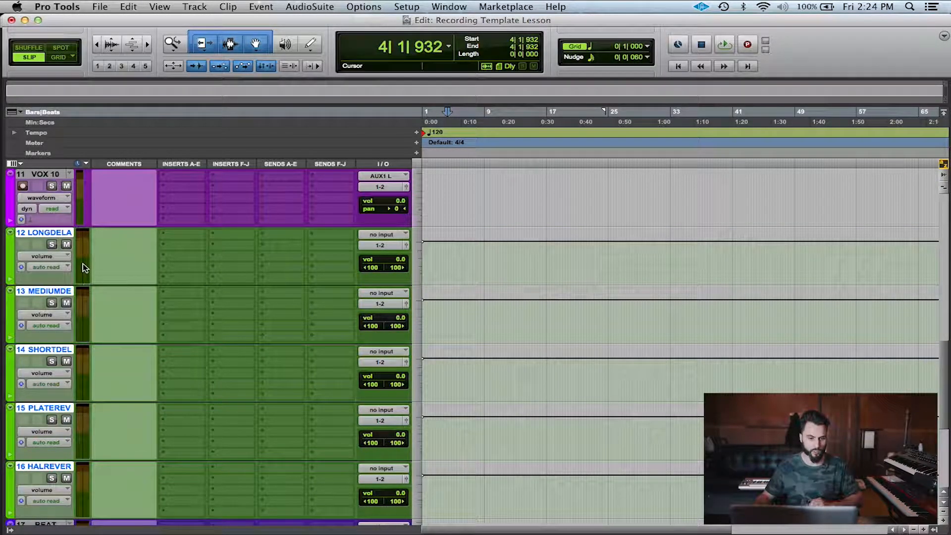
scroll(83, 265, down, 1)
scroll(84, 268, up, 1)
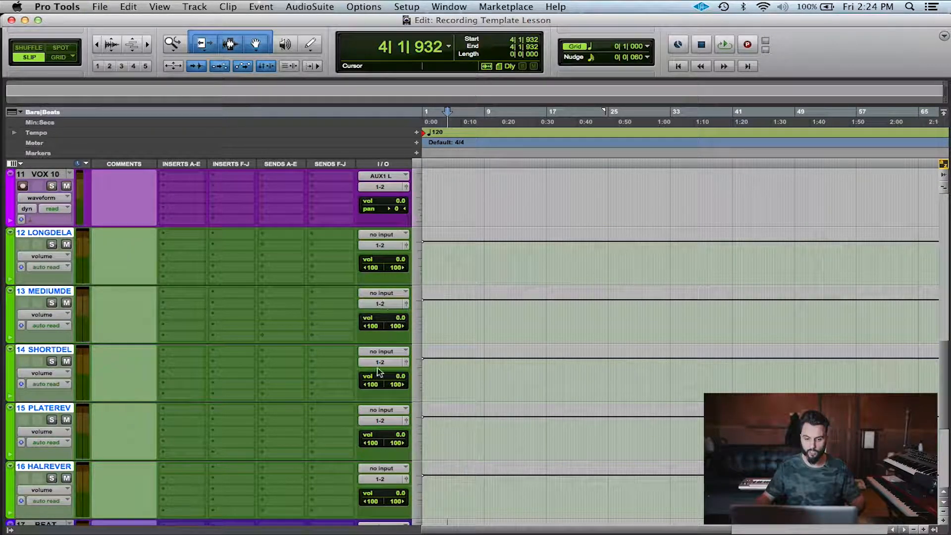
click(388, 246)
mouse_move(436, 256)
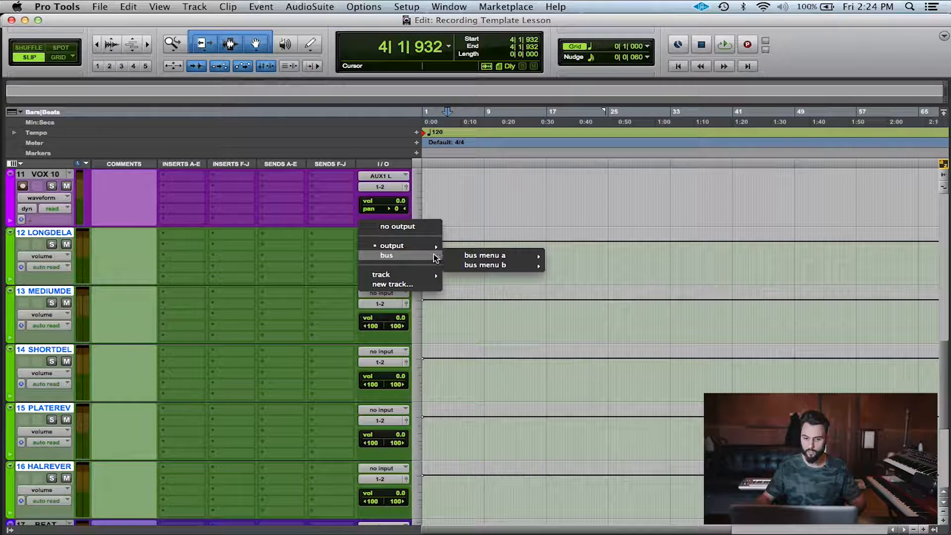
mouse_move(492, 256)
scroll(602, 464, down, 10)
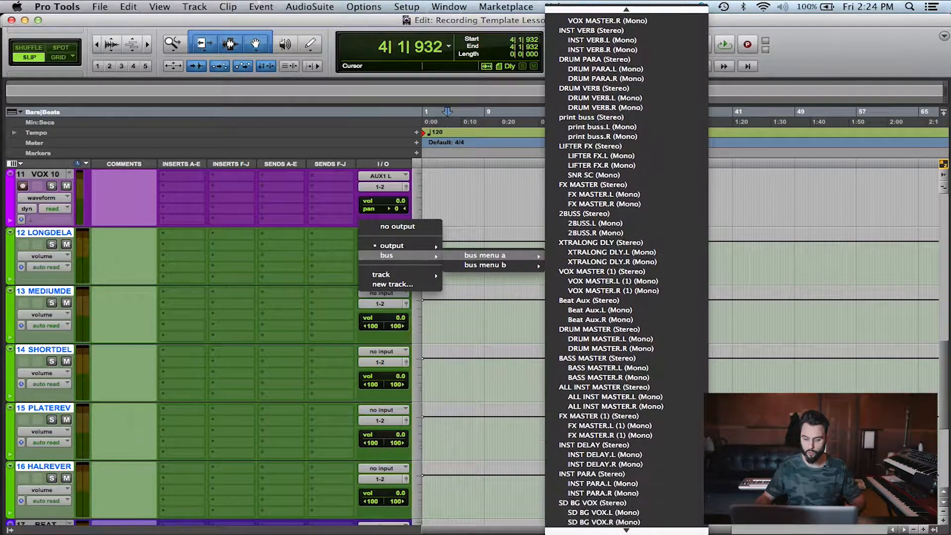
alt+shift+click(602, 435)
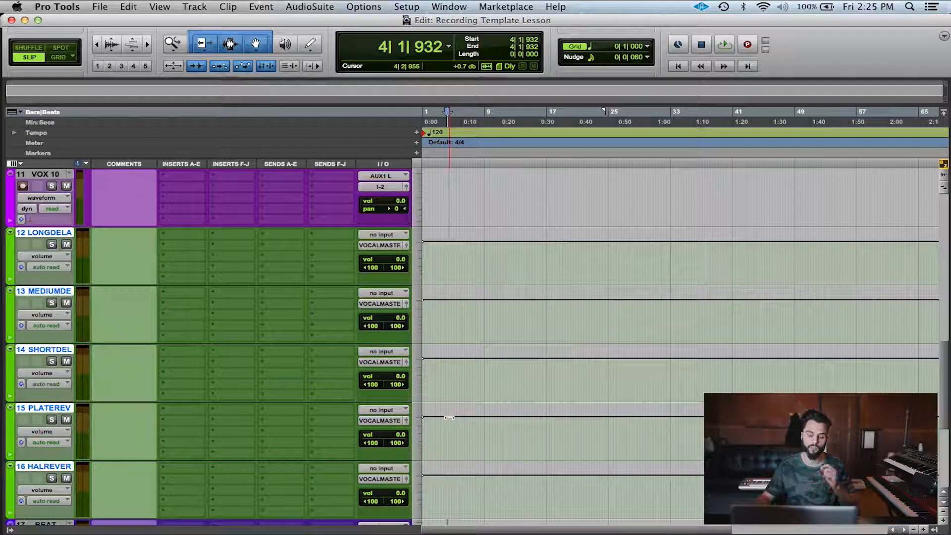
scroll(449, 417, up, 1)
scroll(449, 418, down, 1)
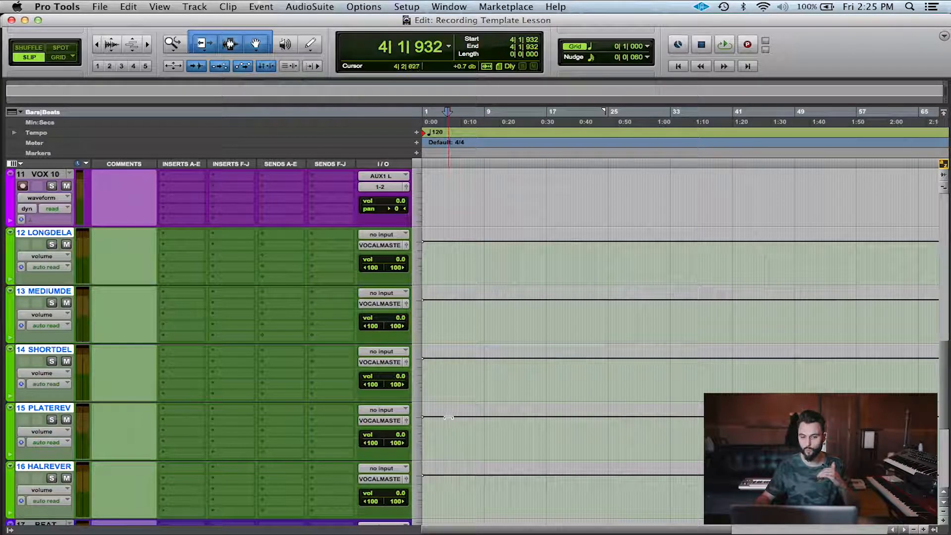
scroll(144, 331, up, 2)
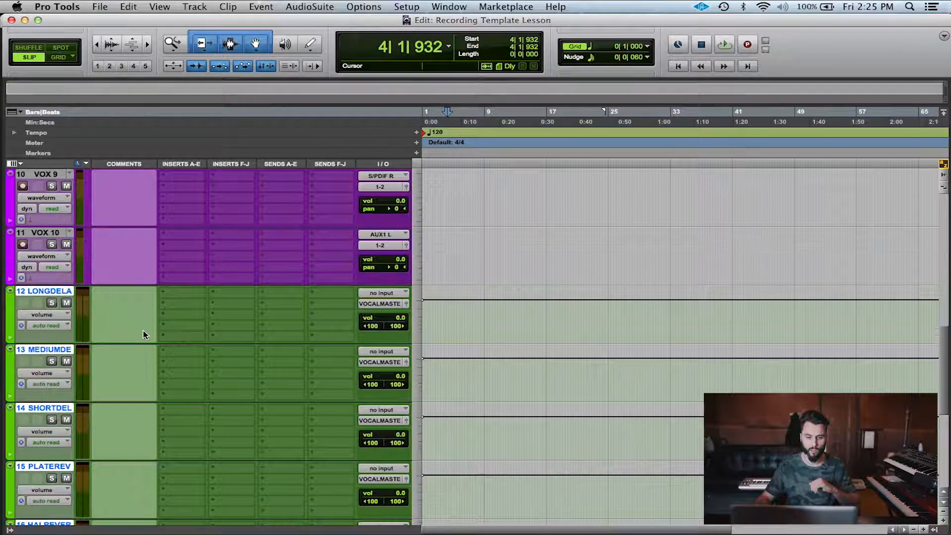
scroll(266, 383, down, 3)
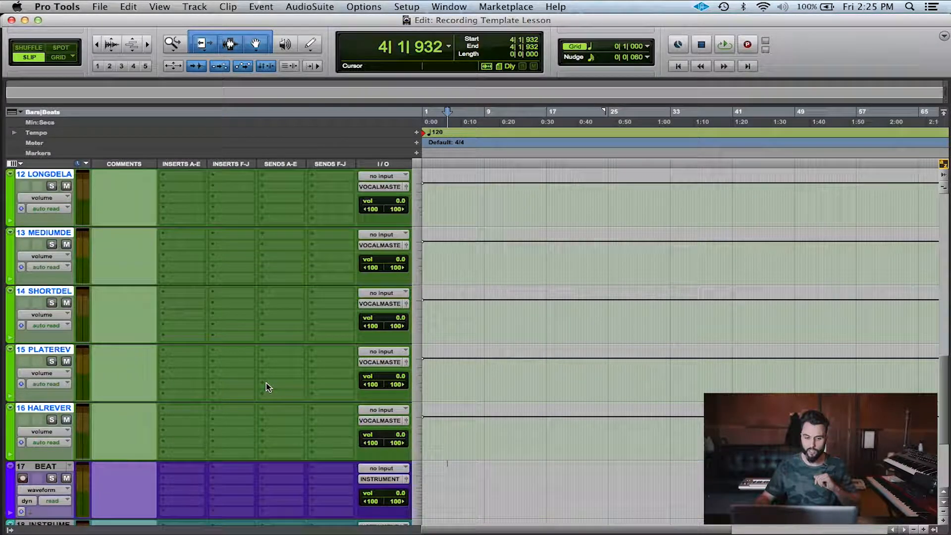
scroll(153, 343, up, 1)
scroll(152, 343, down, 1)
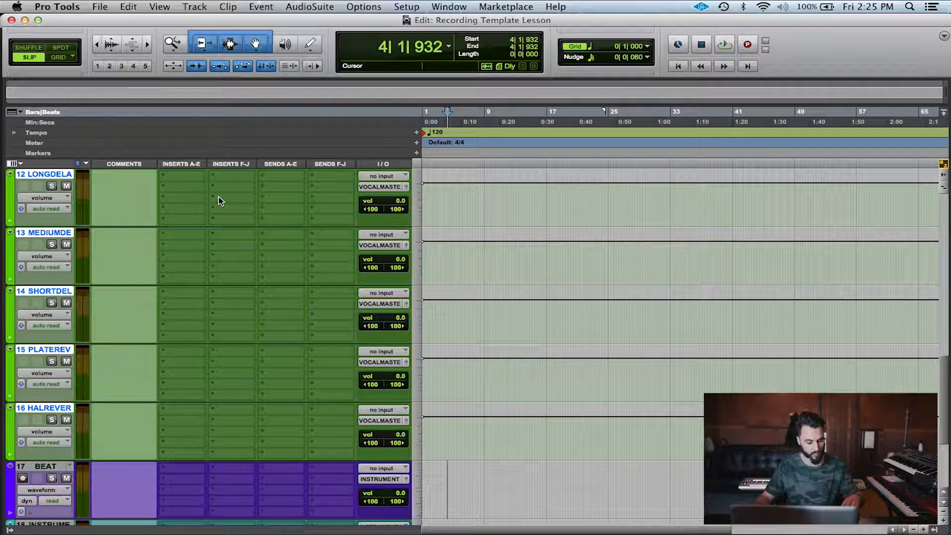
Assign consecutive stereo bus inputs to the five selected delay and reverb aux tracks, from Bus 57-58 through Bus 65-66.
click(391, 178)
mouse_move(397, 205)
mouse_move(495, 205)
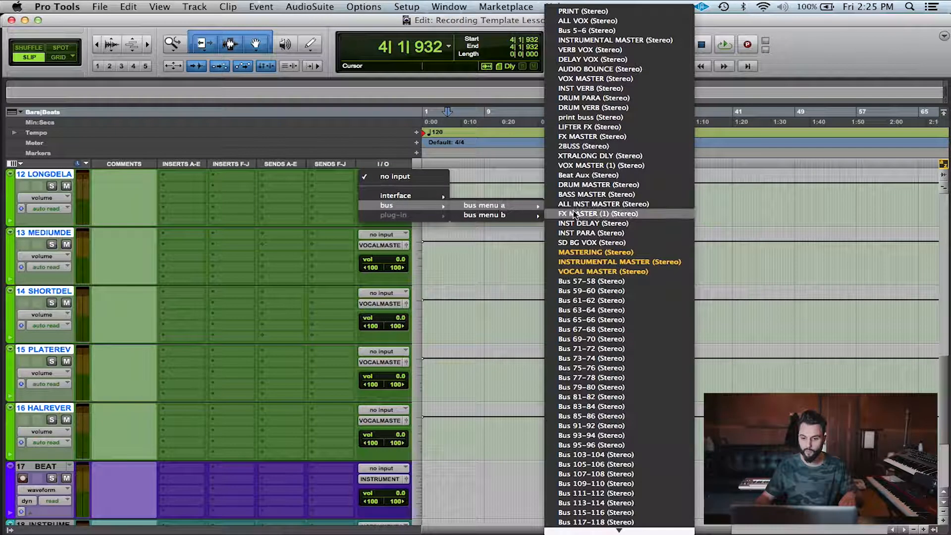
alt+shift+super+click(593, 282)
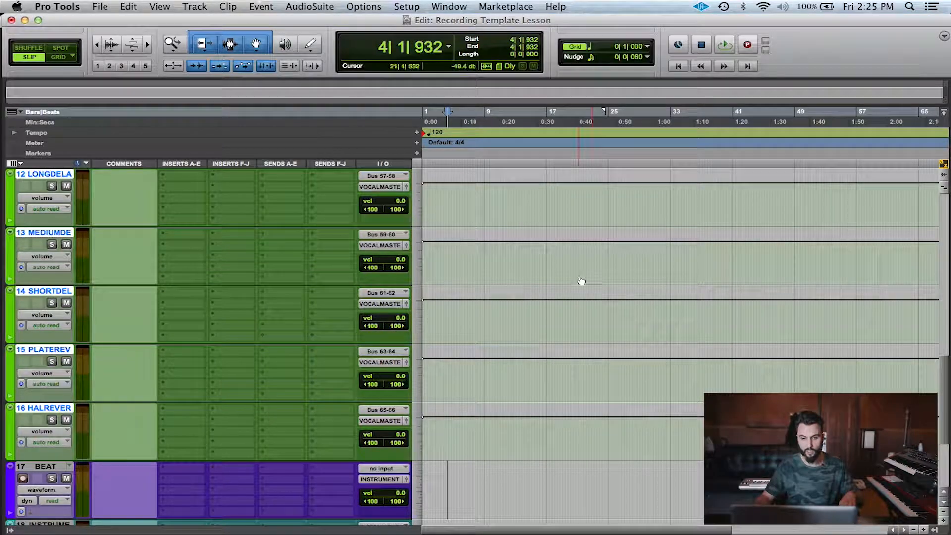
Rename the input buses of aux tracks 12 and 13 to LONG DELAY and MEDIUM DELAY.
right_click(393, 177)
click(399, 195)
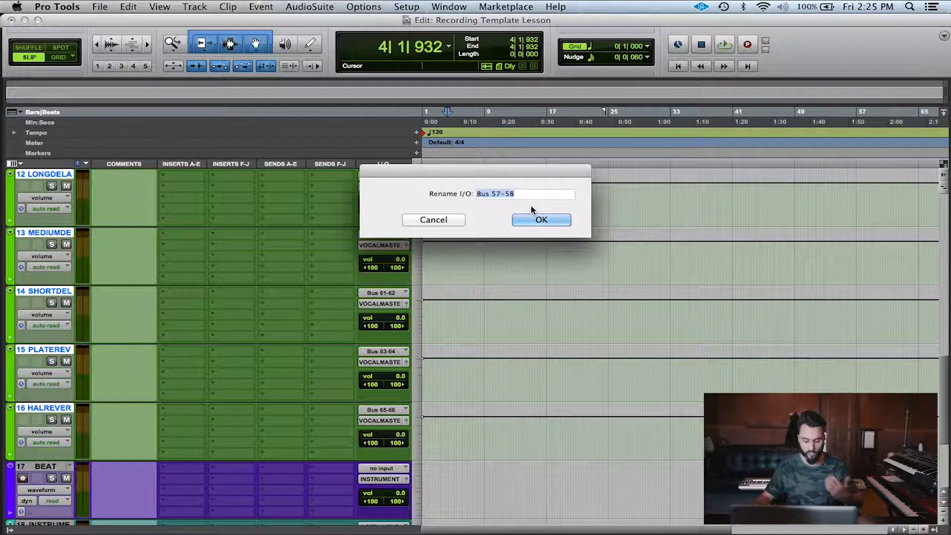
text(LONG DELAY)
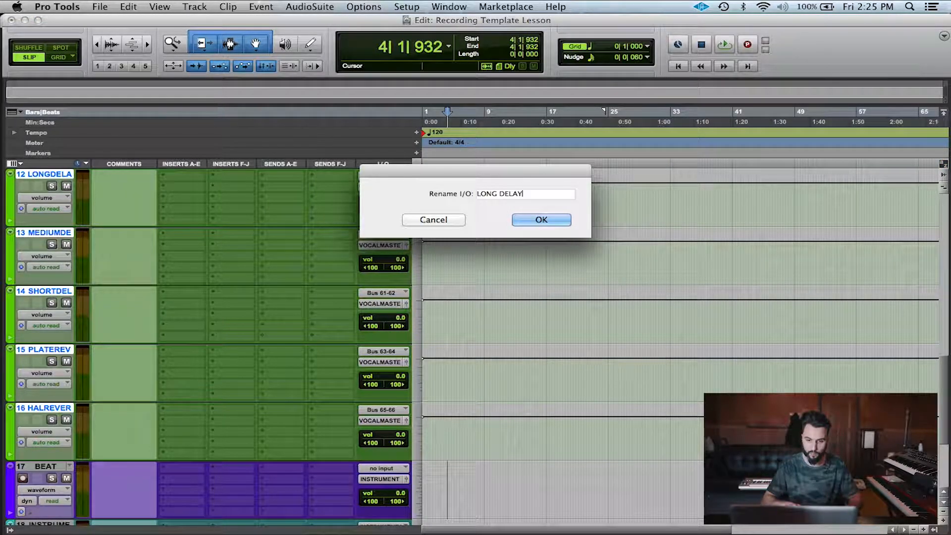
key(Return)
right_click(386, 235)
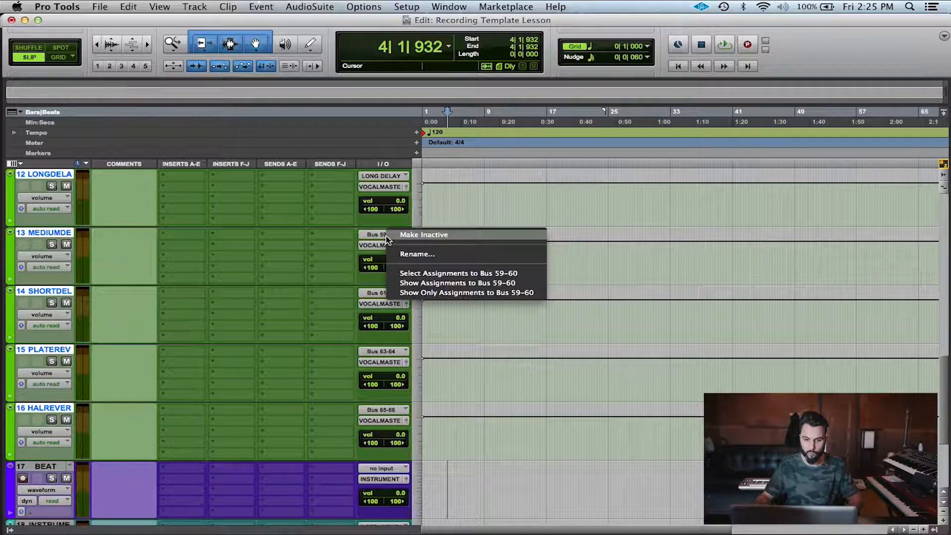
click(406, 252)
text(MEDIUM DELAY)
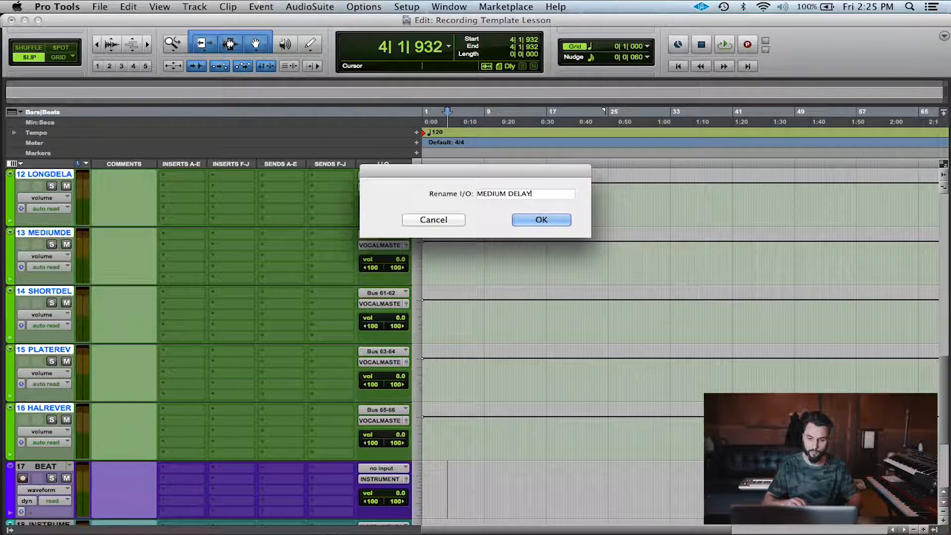
key(Return)
Rename the input bus of aux track 14 to SHORT DELAY.
right_click(402, 291)
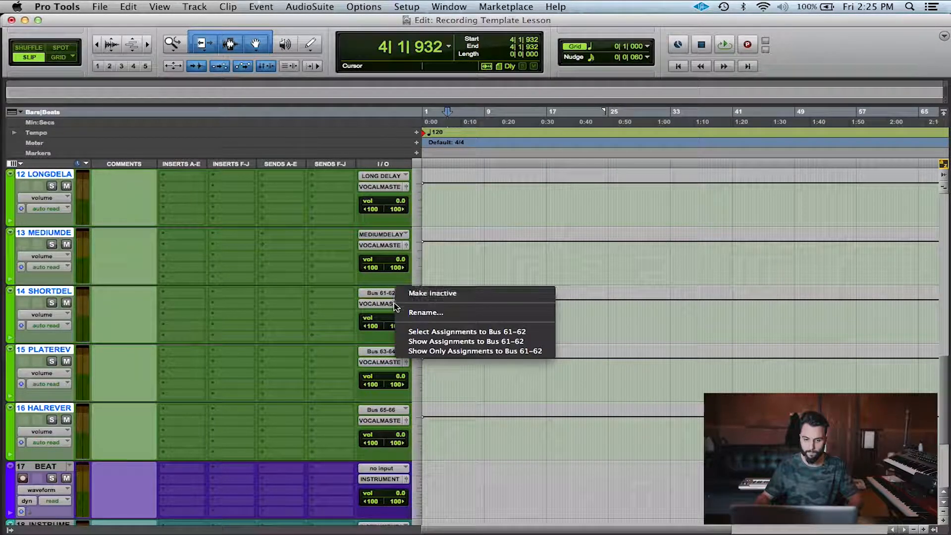
click(406, 310)
text(SHORT DELAY)
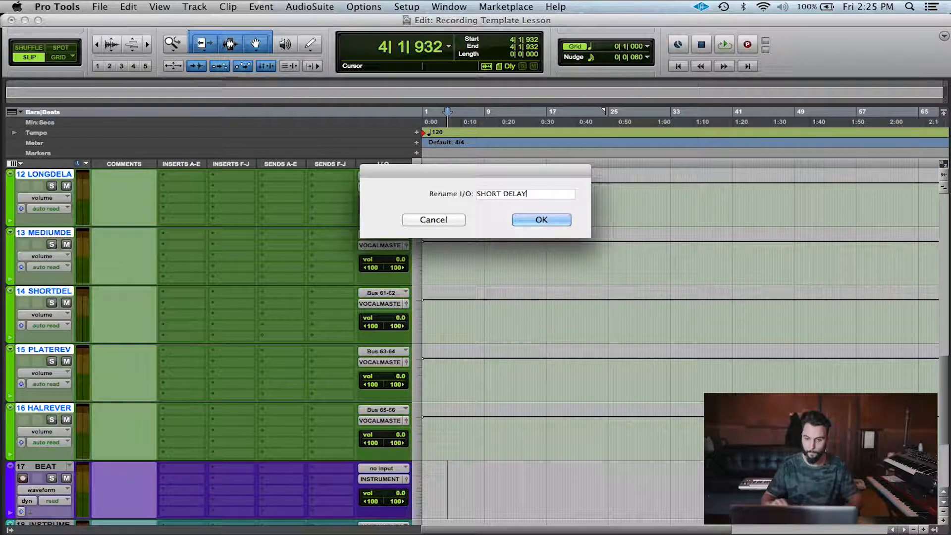
key(Return)
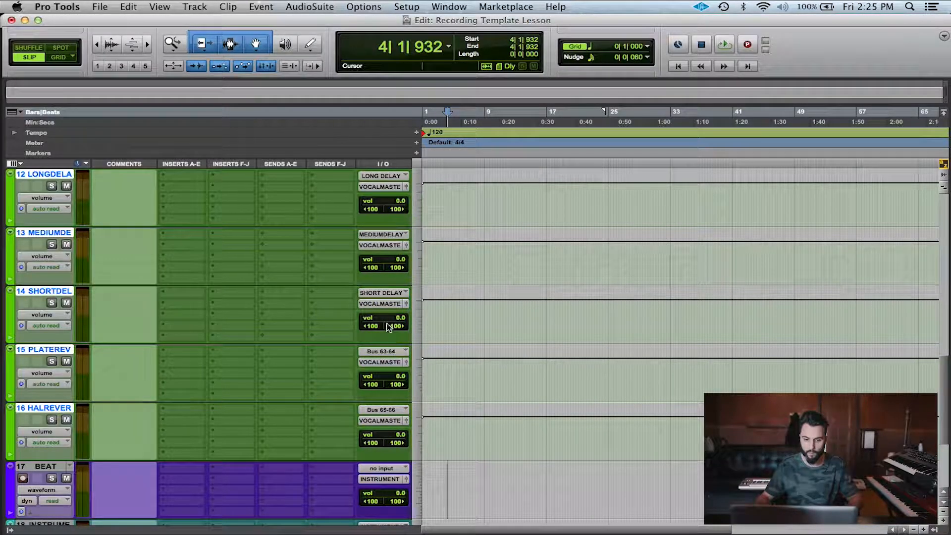
Rename the input buses of aux tracks 15 and 16 to PLATE REVERB and HALL REVERB.
right_click(384, 352)
click(402, 371)
text(PLATE REVERB)
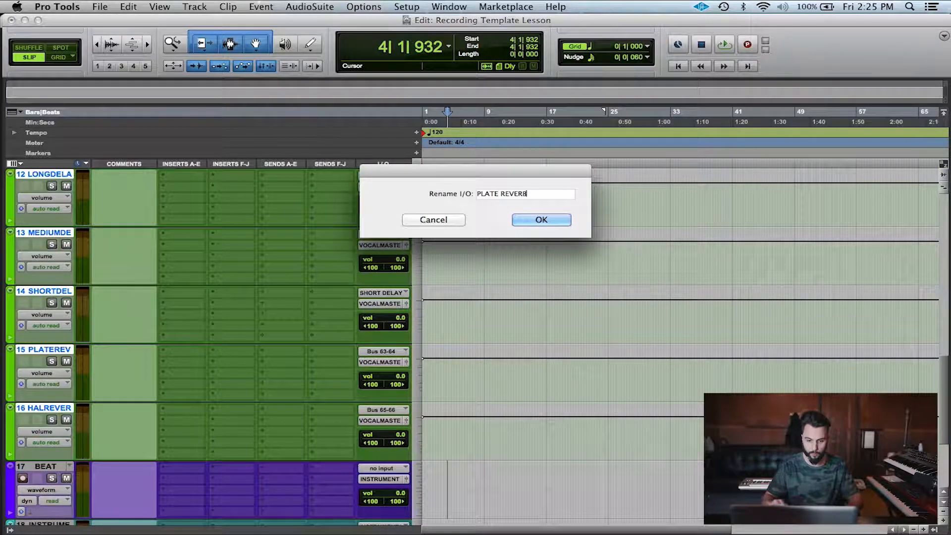
key(Return)
right_click(397, 410)
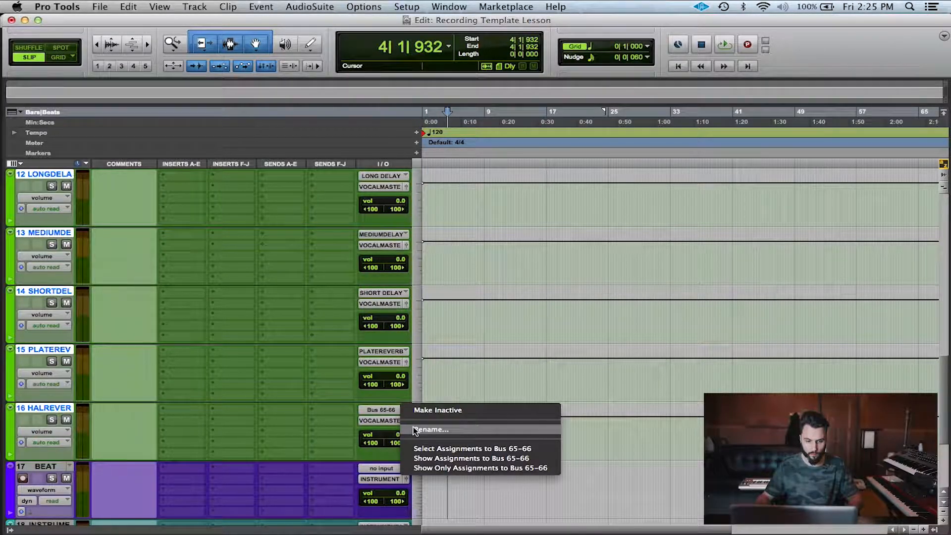
click(413, 427)
text(HALL REVERB)
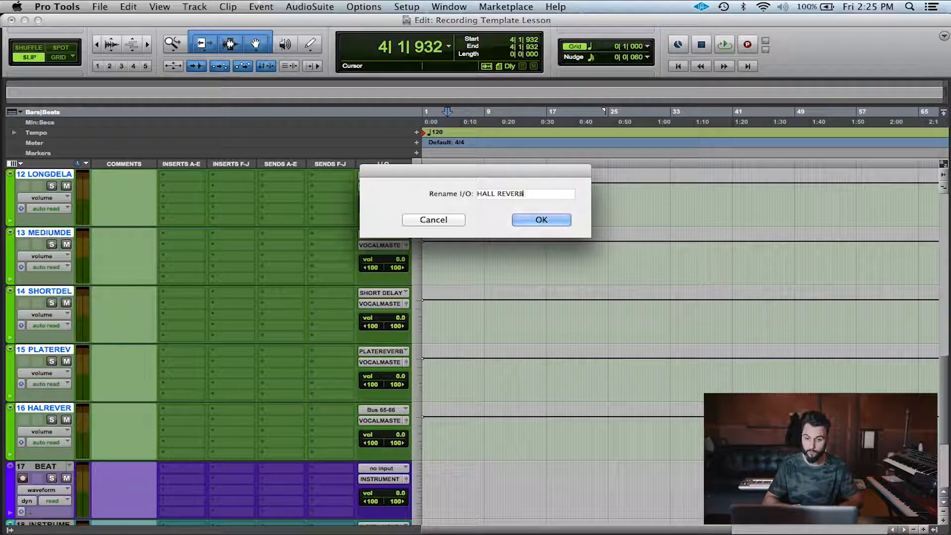
key(Return)
Route the outputs of the record track and all ten VOX tracks, 1 through 11, to the VOCAL MASTER (Stereo) bus.
scroll(278, 412, up, 3)
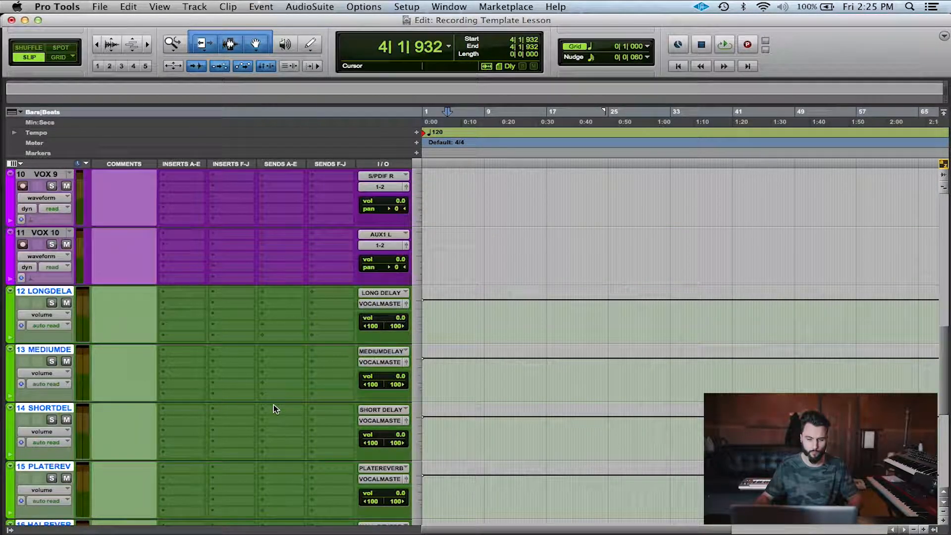
scroll(131, 312, up, 1)
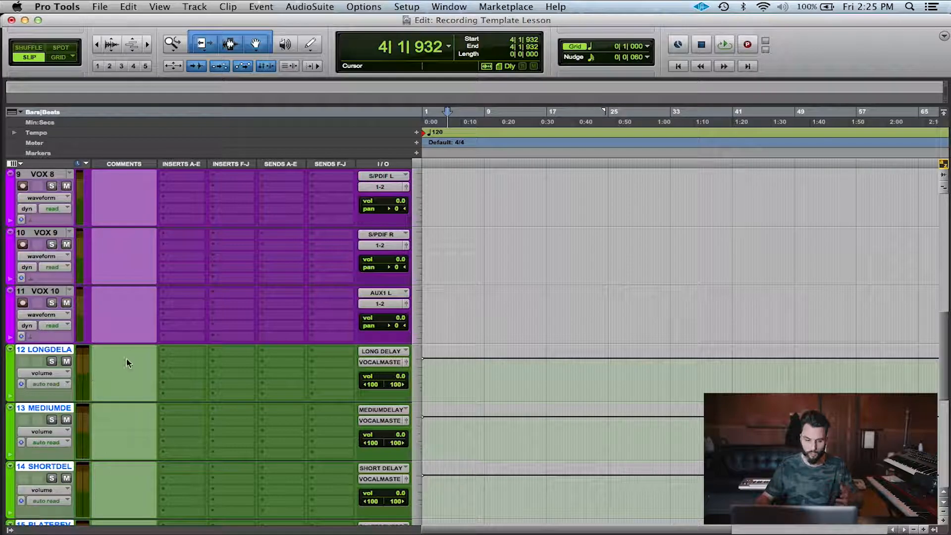
click(49, 291)
scroll(54, 292, up, 3)
scroll(62, 293, down, 1)
scroll(63, 293, down, 1)
scroll(63, 293, up, 7)
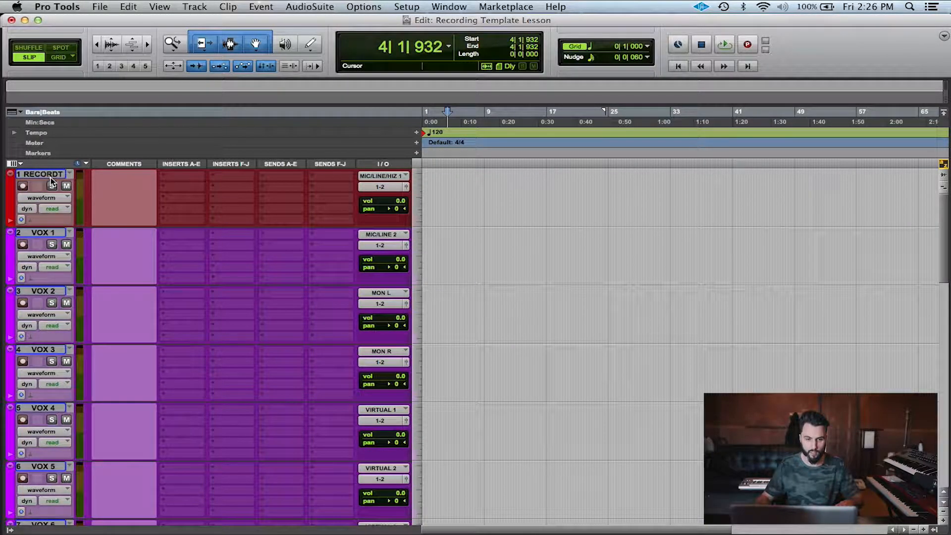
shift+click(50, 176)
scroll(260, 235, down, 3)
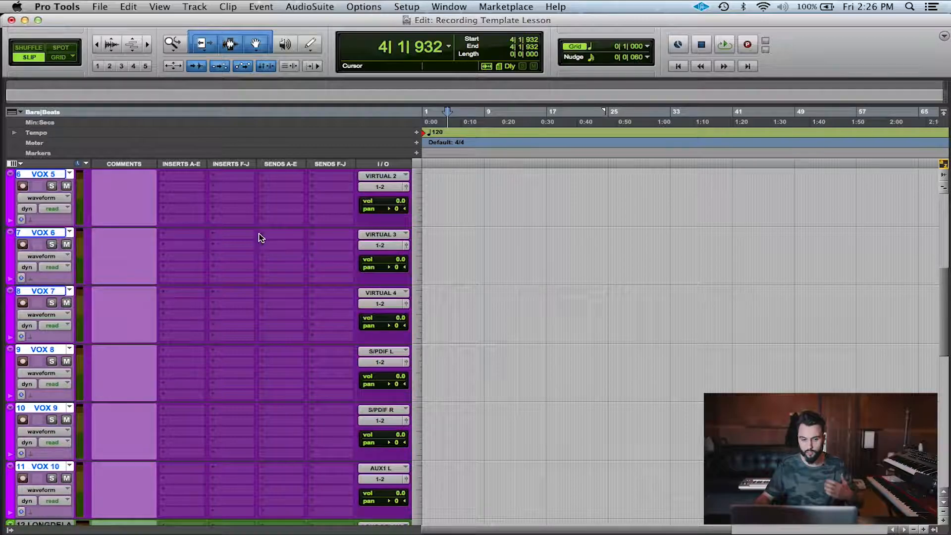
scroll(260, 237, down, 3)
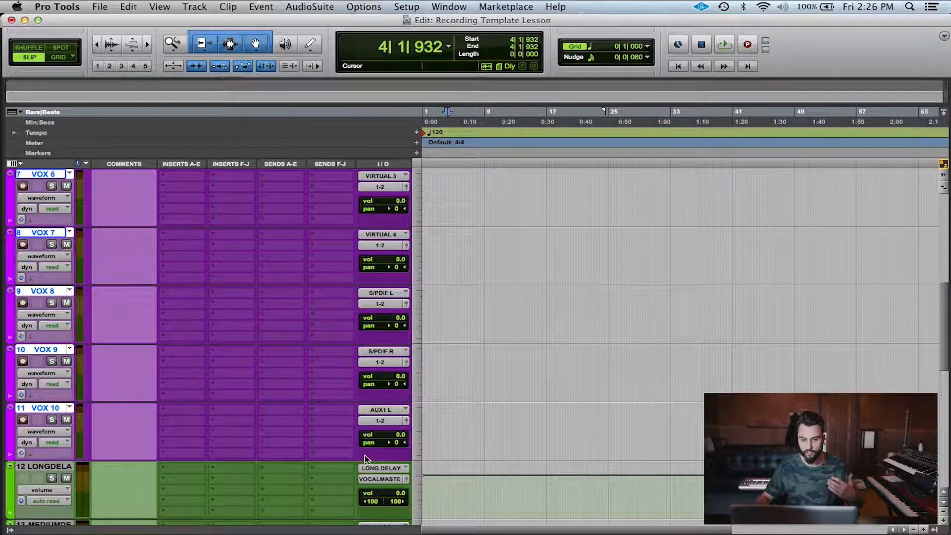
click(392, 421)
mouse_move(392, 430)
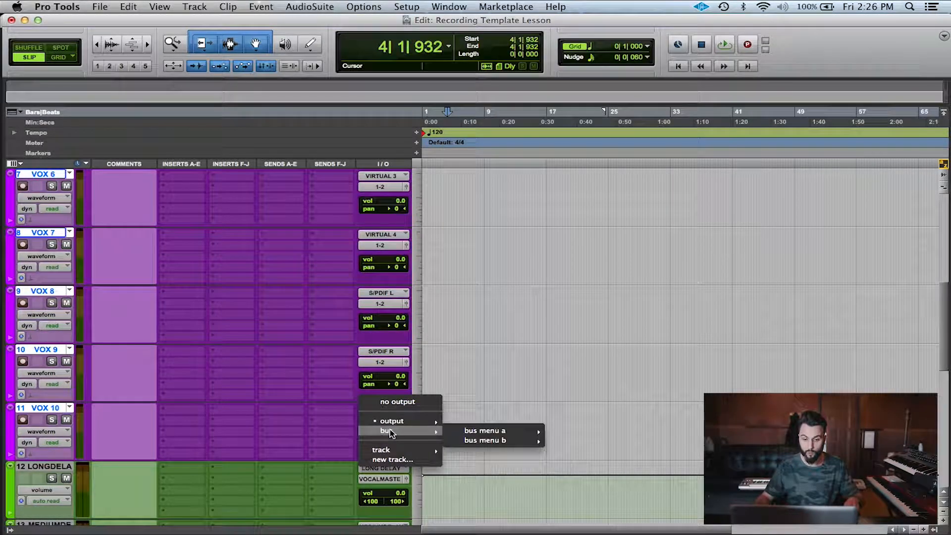
mouse_move(488, 430)
mouse_move(649, 530)
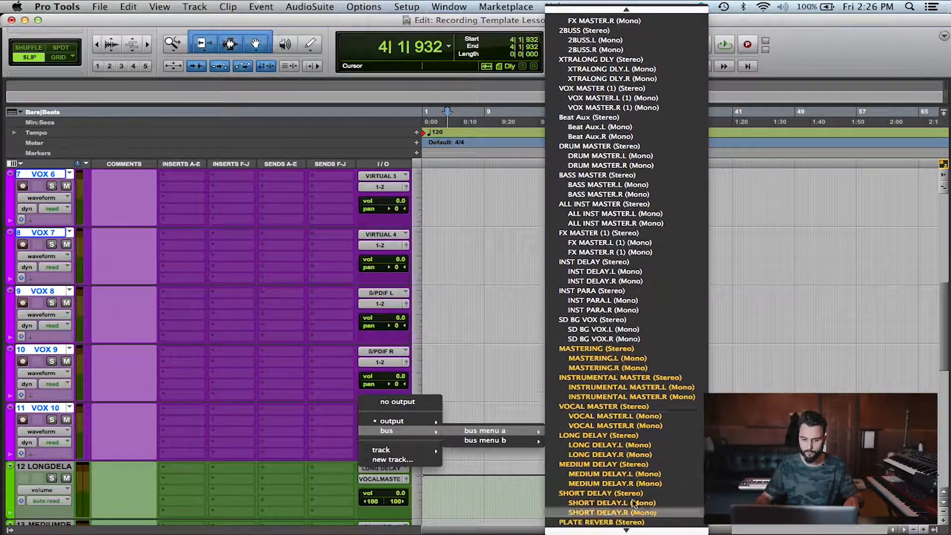
alt+shift+click(627, 407)
Set the inputs of the selected record and VOX tracks, 1 through 11, to no input.
scroll(316, 382, up, 2)
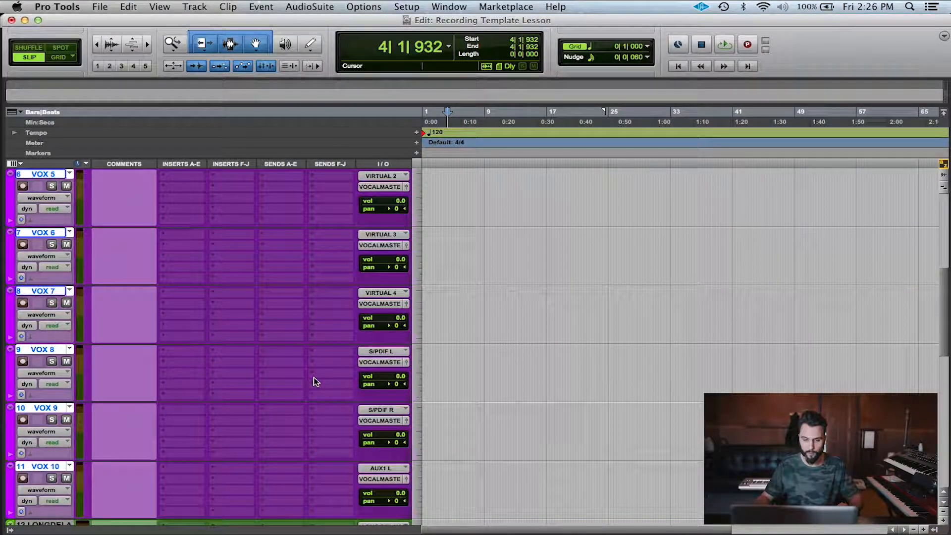
click(379, 352)
alt+shift+click(413, 334)
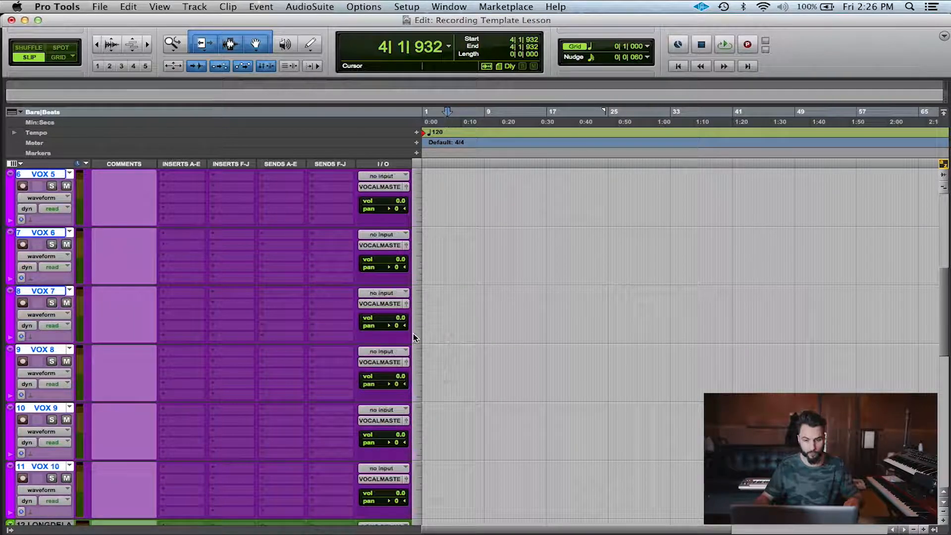
Set only the record track's input to the interface's MIC/LINE/HIZ 1 (Mono).
scroll(413, 333, up, 5)
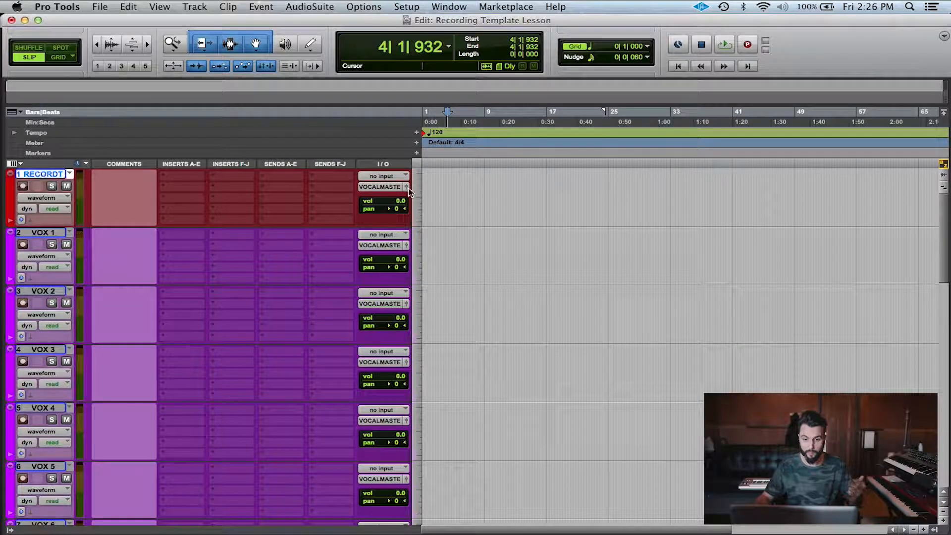
click(381, 177)
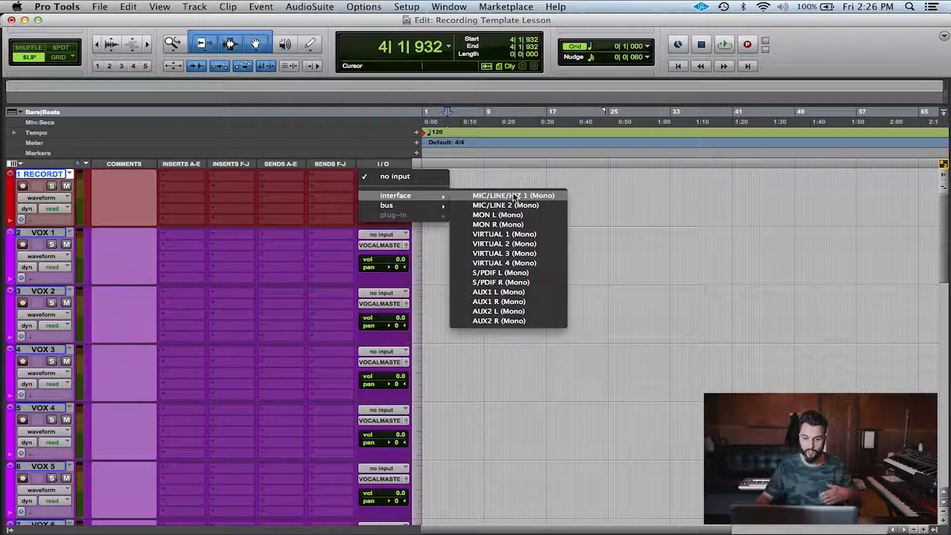
click(543, 197)
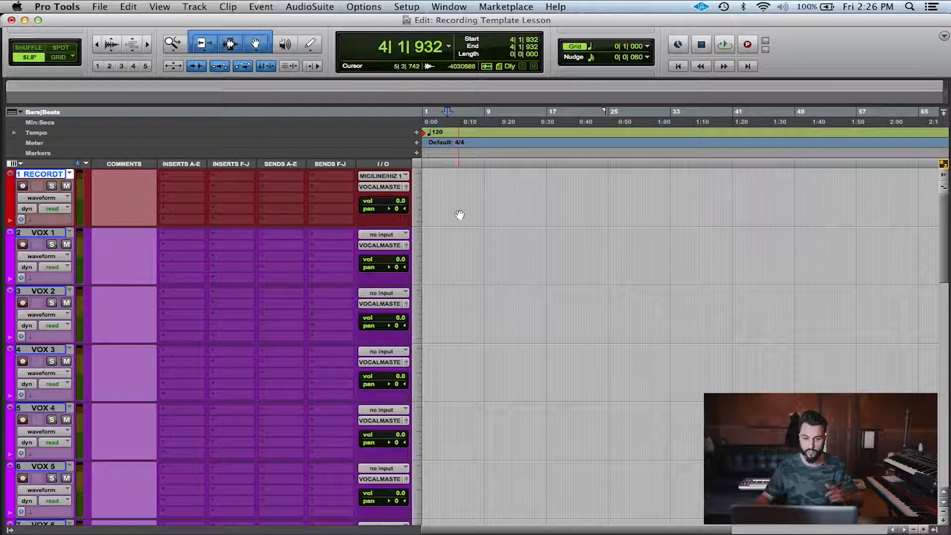
drag(439, 191, 605, 195)
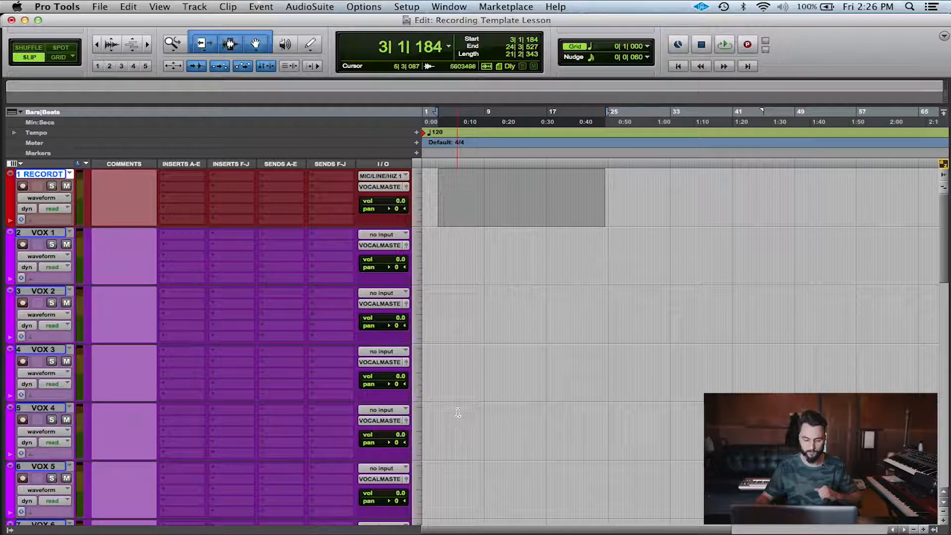
click(463, 226)
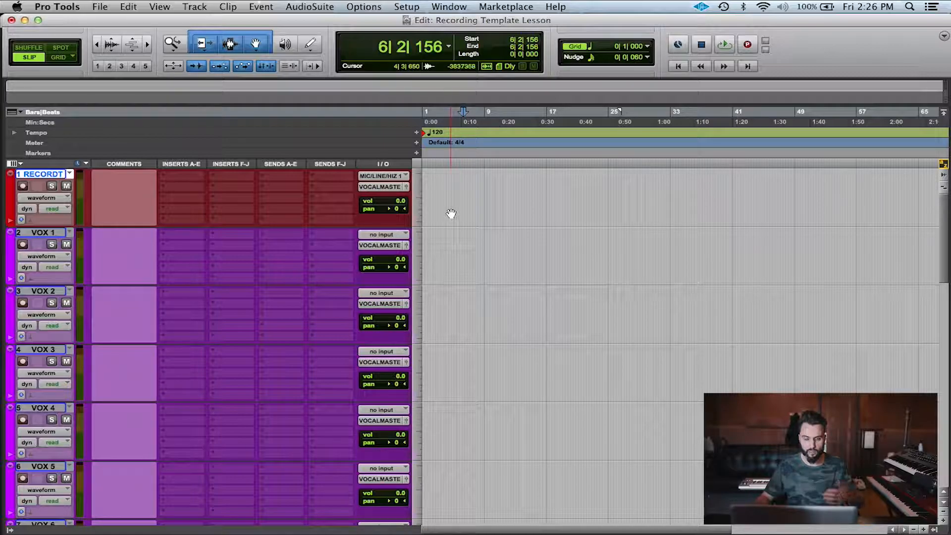
scroll(426, 219, down, 10)
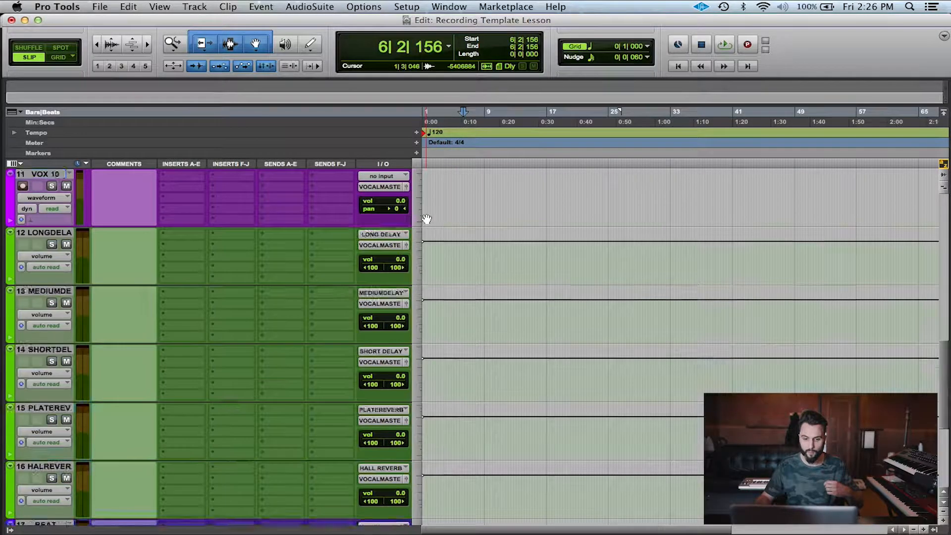
scroll(426, 219, down, 4)
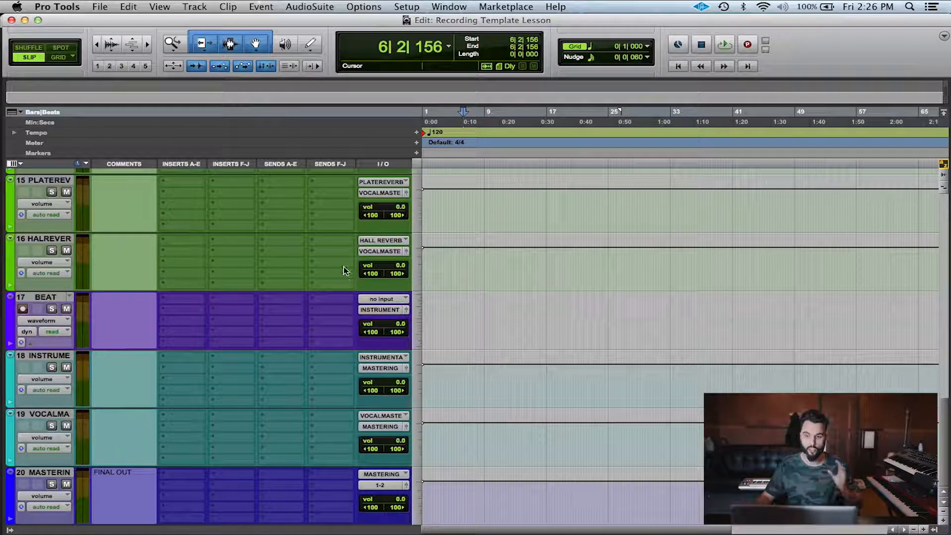
Insert the multichannel Long Delay II (stereo) plug-in in the first insert slot of the LONG DELAY aux track.
scroll(204, 253, up, 5)
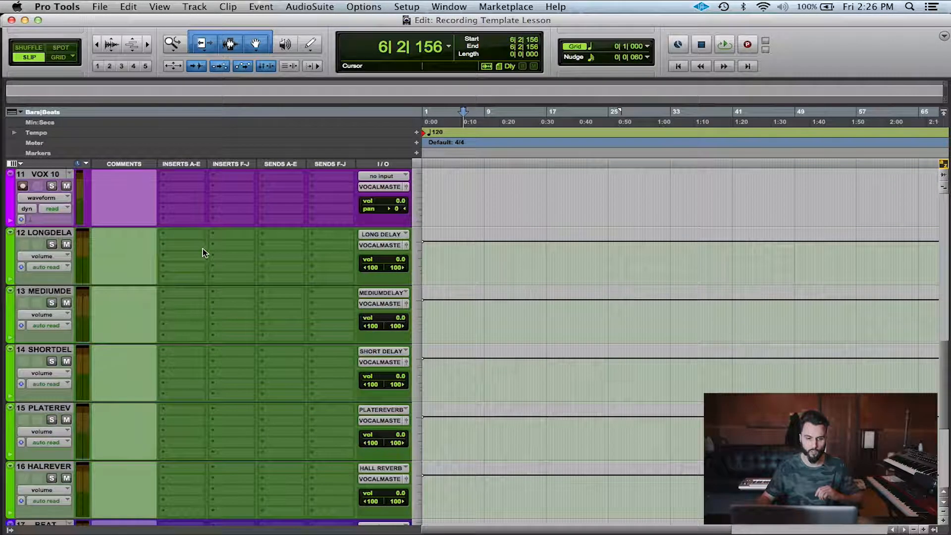
click(47, 233)
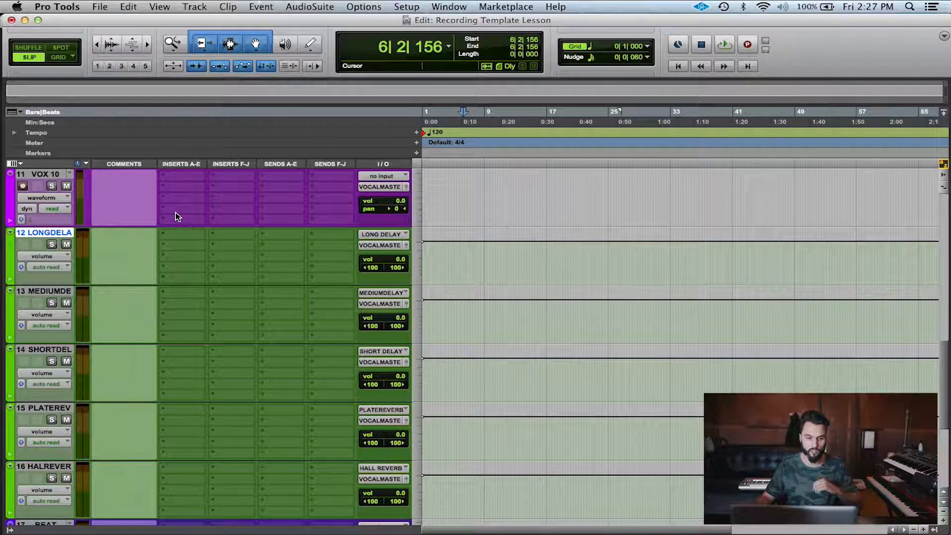
click(184, 242)
mouse_move(204, 283)
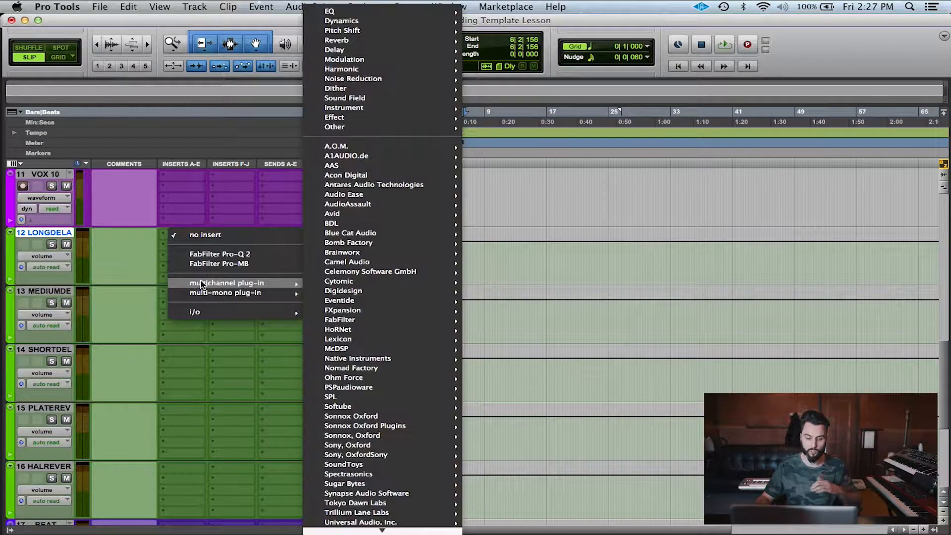
mouse_move(371, 23)
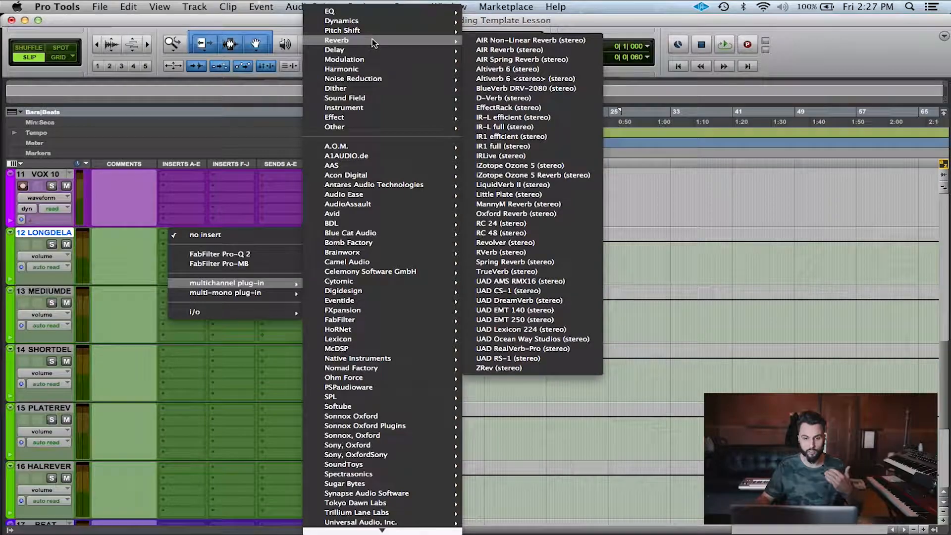
mouse_move(352, 49)
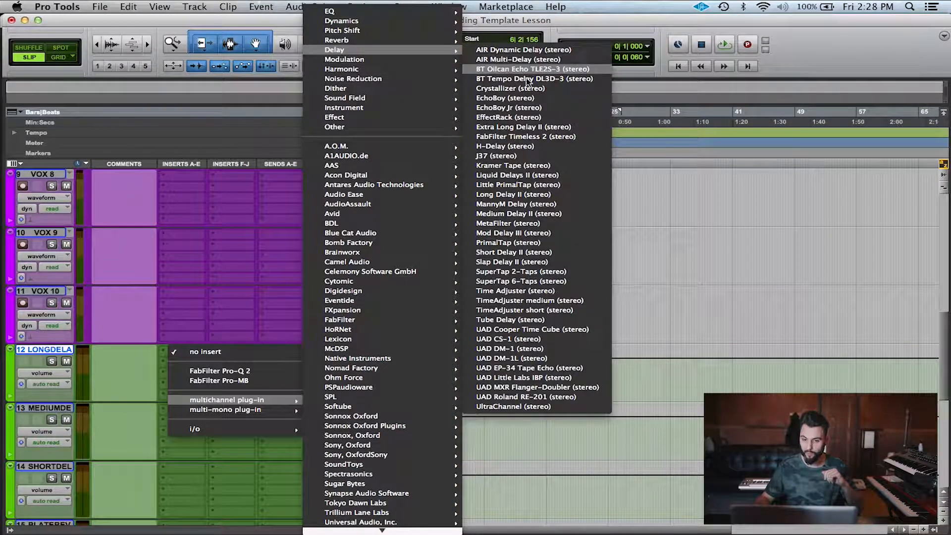
click(522, 193)
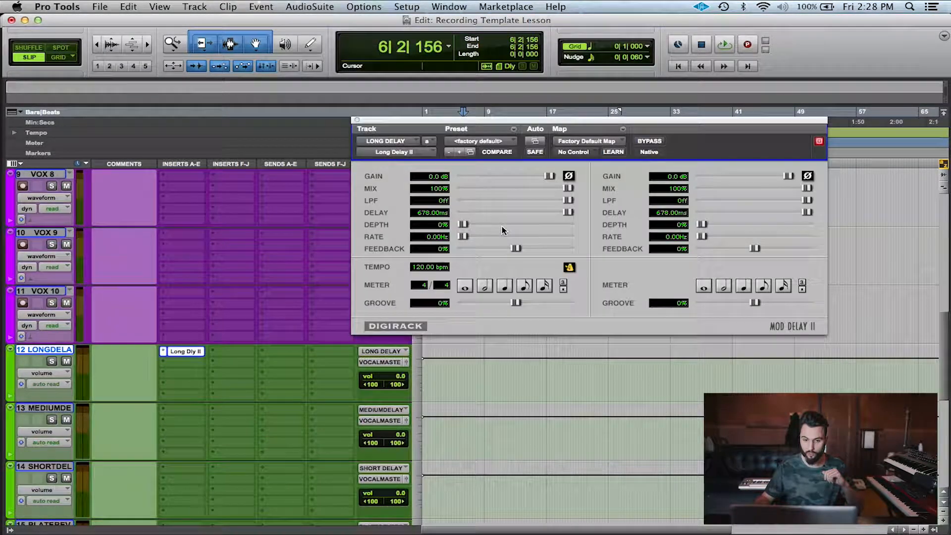
Load the 2nd Dly [XLong Dly] preset from the Dly 2nd Note folder into the Long Delay II plug-in.
click(477, 139)
mouse_move(502, 23)
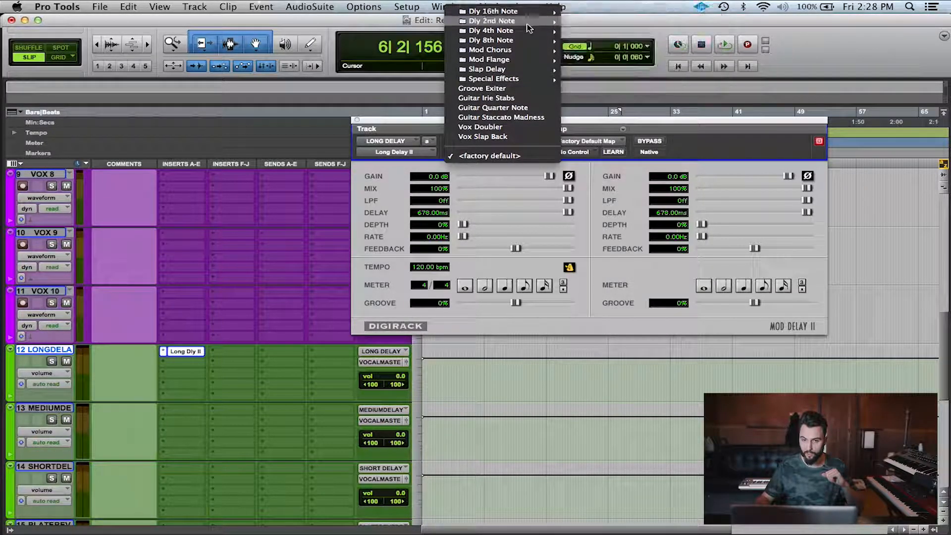
mouse_move(527, 31)
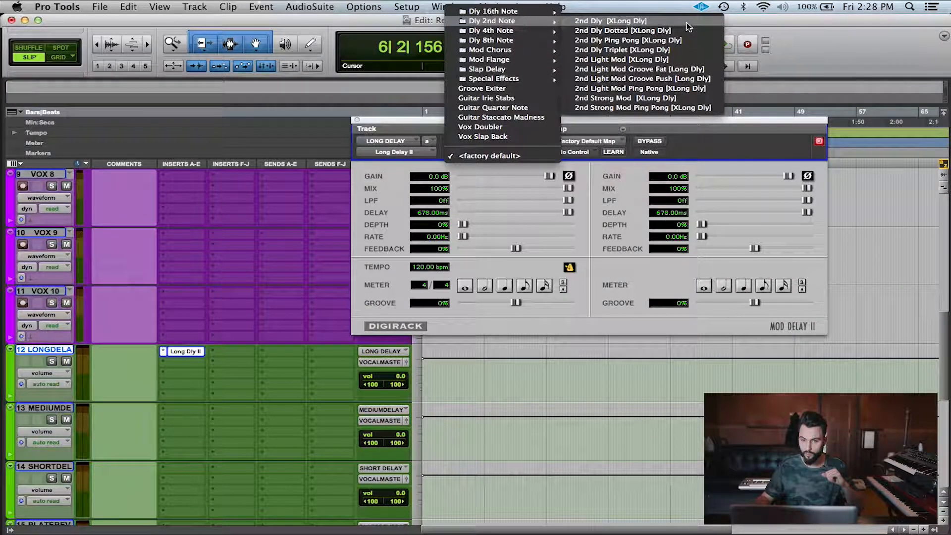
click(633, 22)
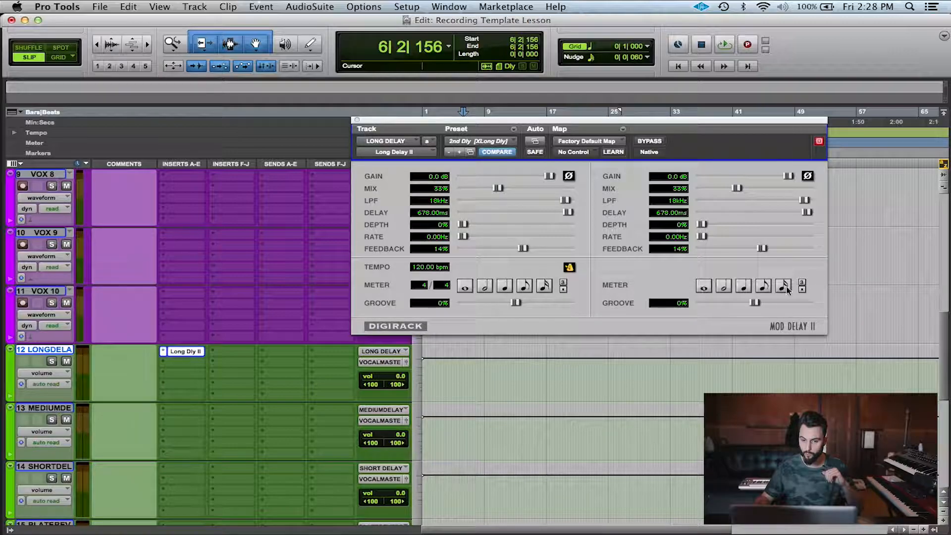
Insert the multichannel Medium Delay II (stereo) plug-in in the first insert slot of the MEDIUM DELAY aux track.
click(357, 121)
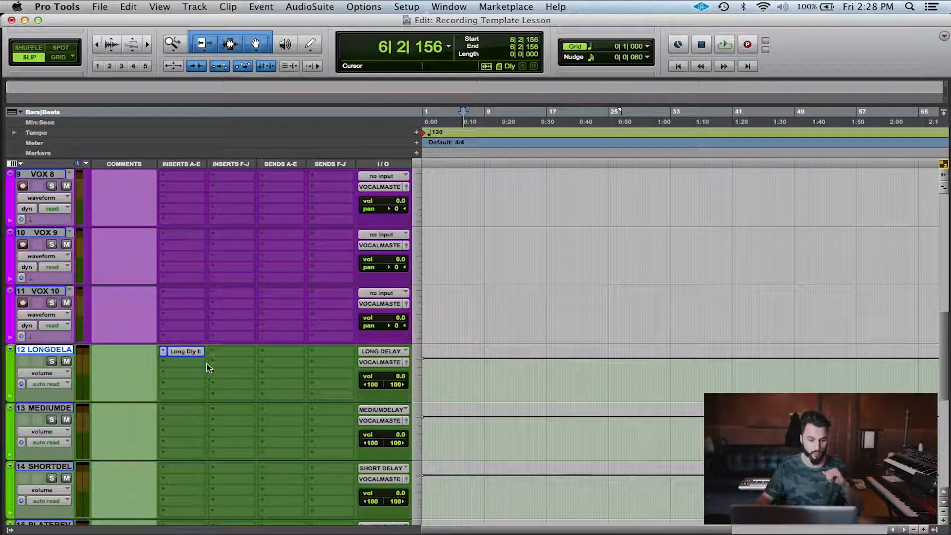
click(67, 408)
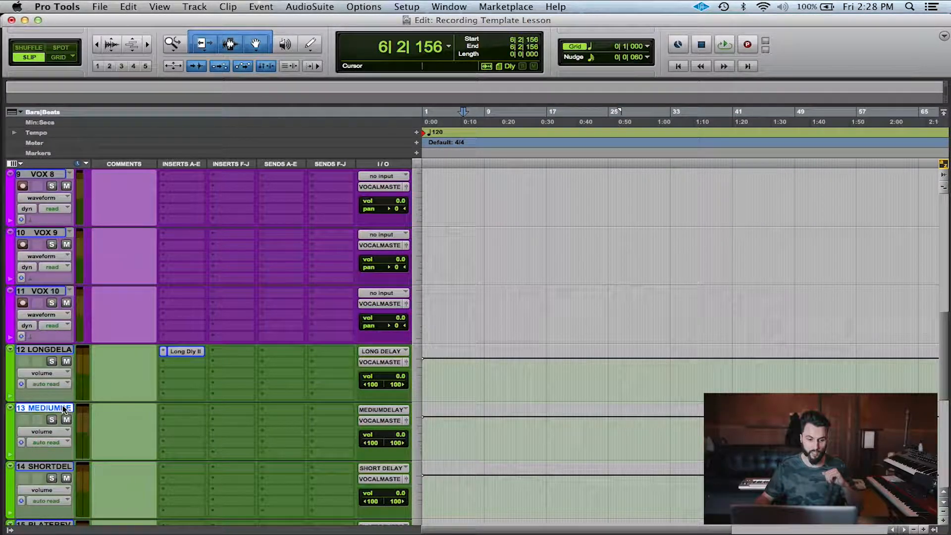
click(192, 418)
mouse_move(224, 459)
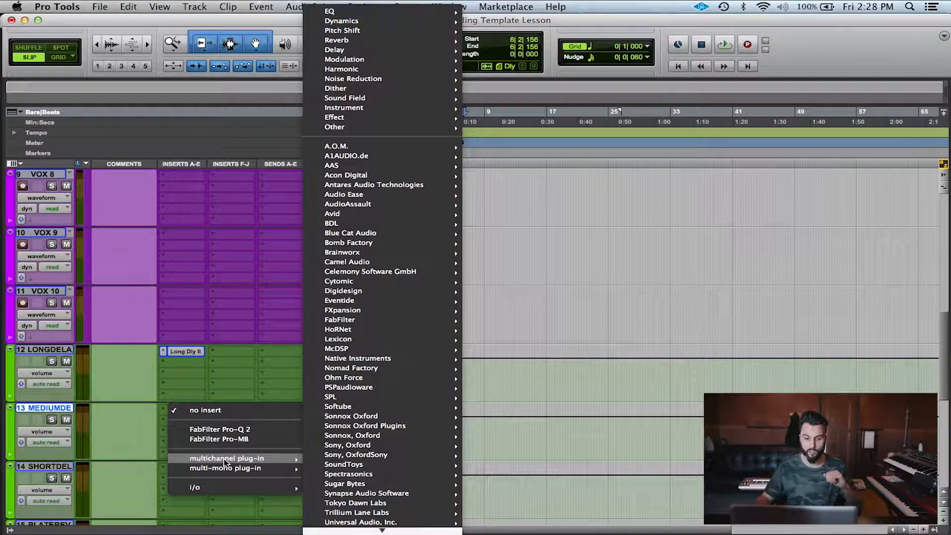
mouse_move(333, 14)
mouse_move(347, 49)
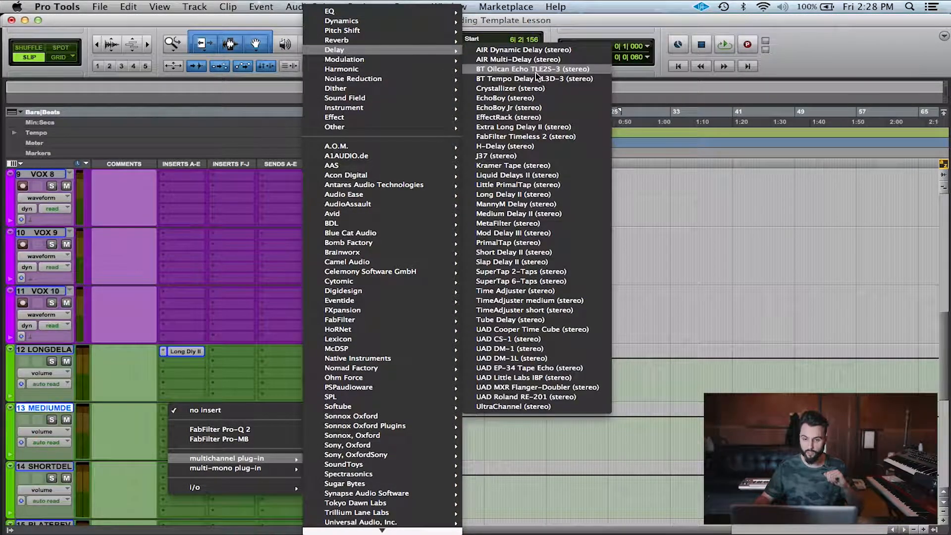
click(525, 214)
Load the 4th Dly [Long Dly] preset from the Dly 4th Note folder into the Medium Delay II plug-in and close its window.
click(492, 142)
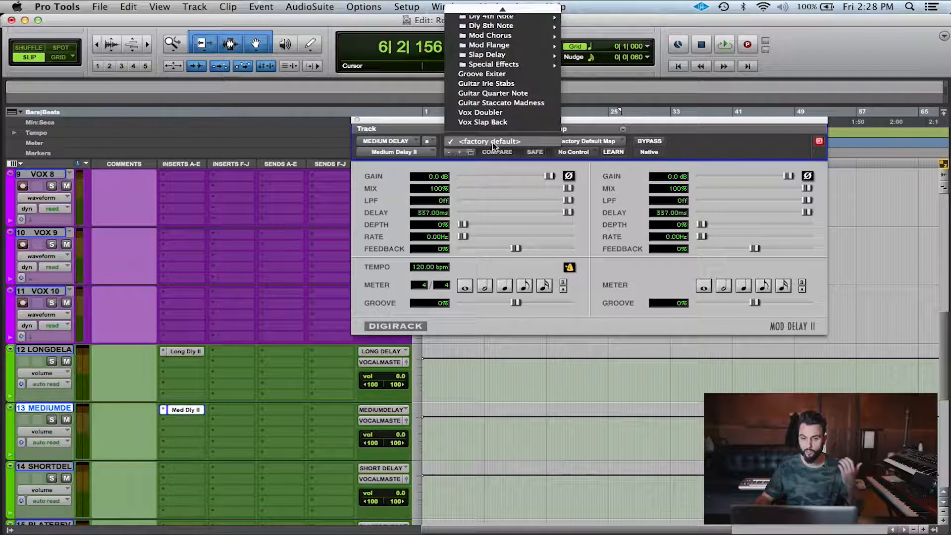
mouse_move(507, 11)
mouse_move(516, 31)
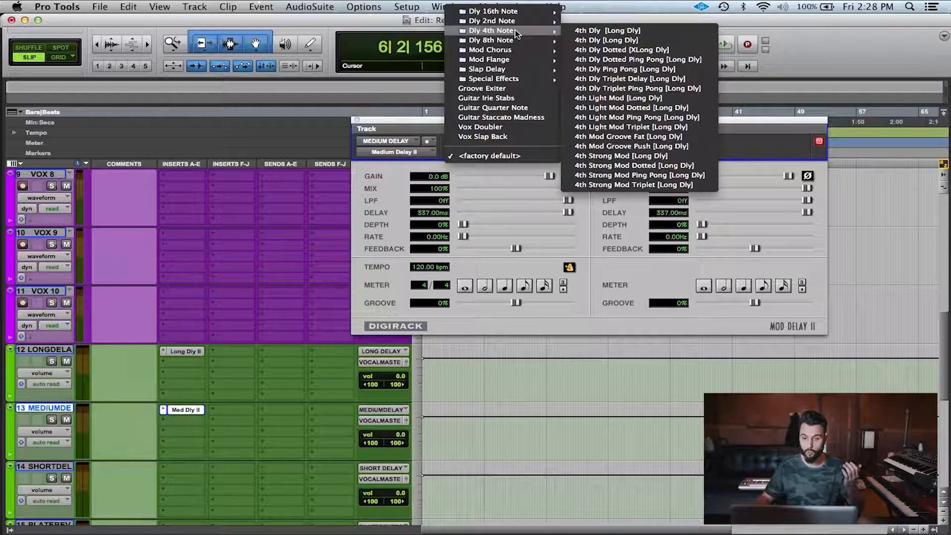
click(600, 31)
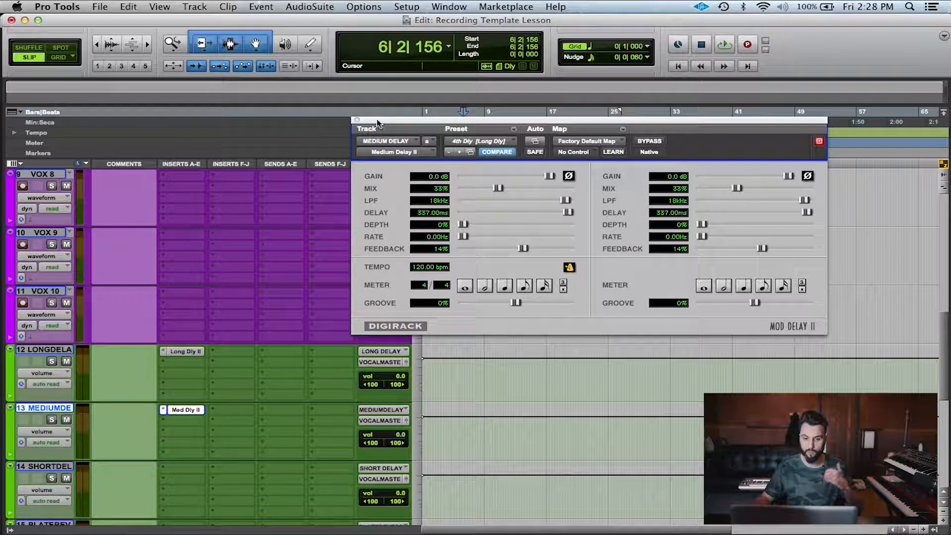
click(356, 121)
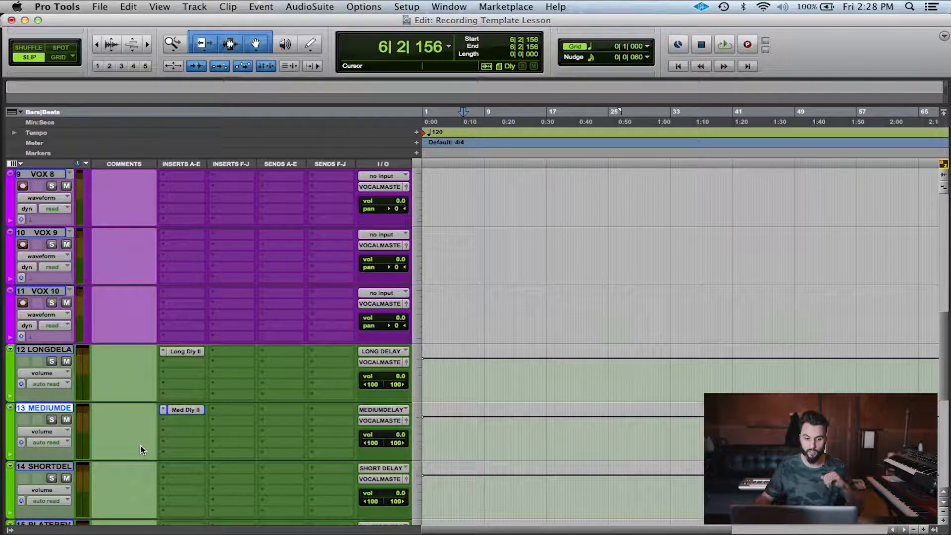
Insert the multichannel Short Delay II (stereo) plug-in in the first insert slot of the SHORT DELAY aux track.
scroll(140, 445, down, 2)
click(60, 409)
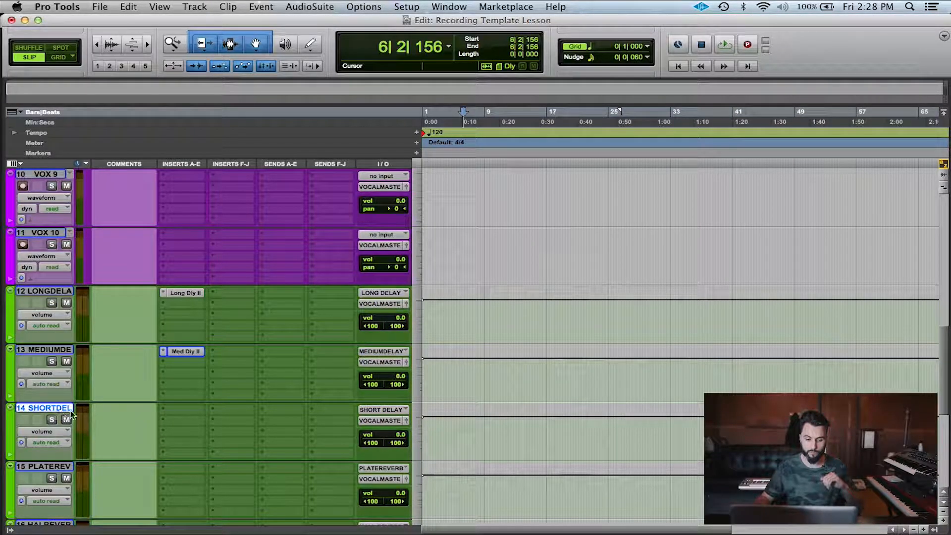
click(184, 412)
mouse_move(238, 458)
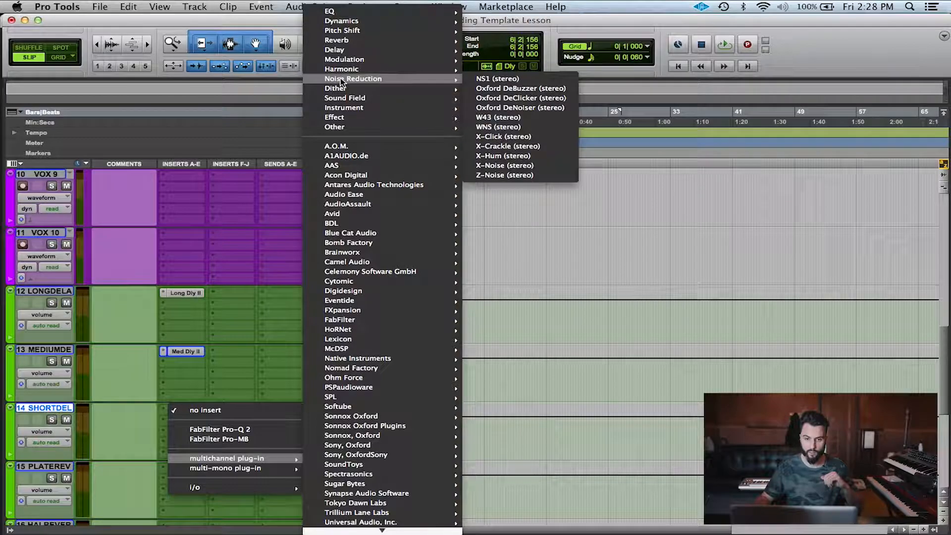
mouse_move(352, 52)
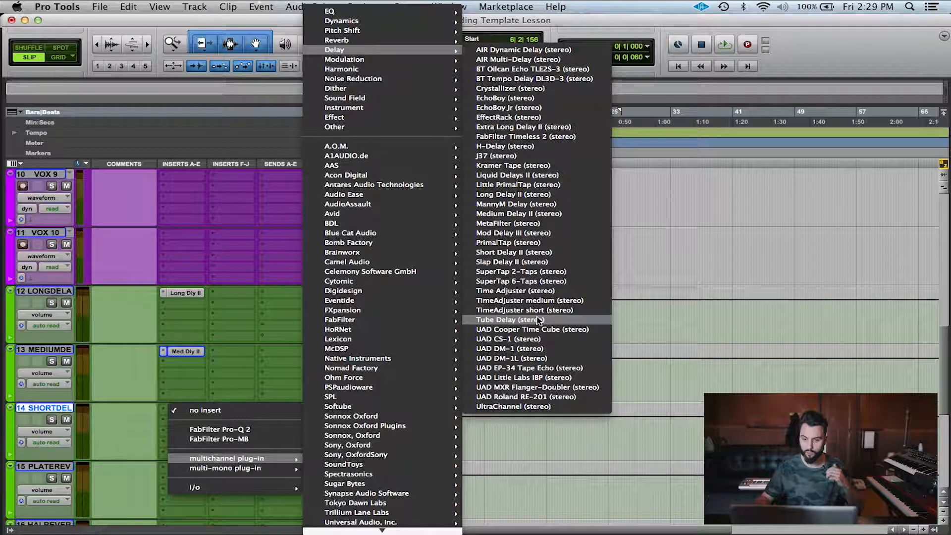
click(534, 253)
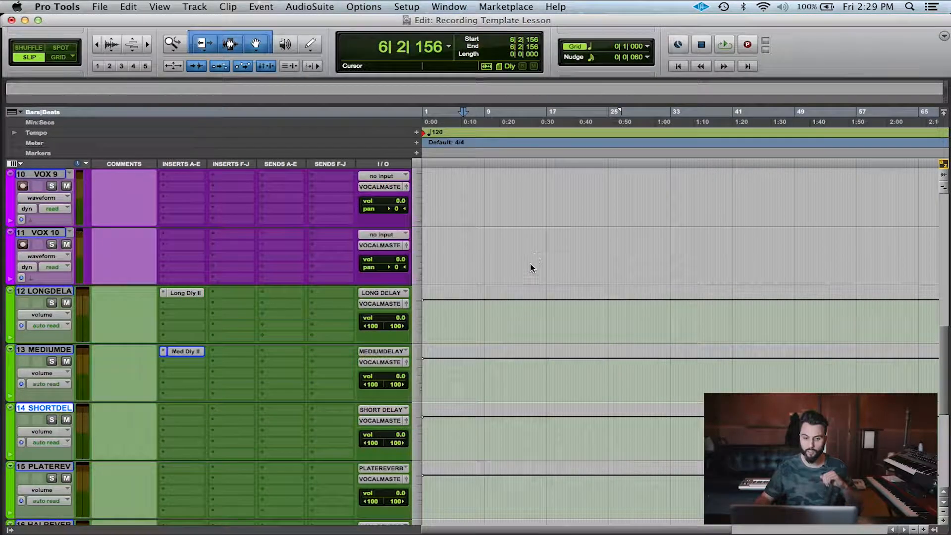
Load the 8th Dly [Med Dly] preset from the Dly 8th Note folder into the Short Delay II plug-in and close its window.
click(478, 141)
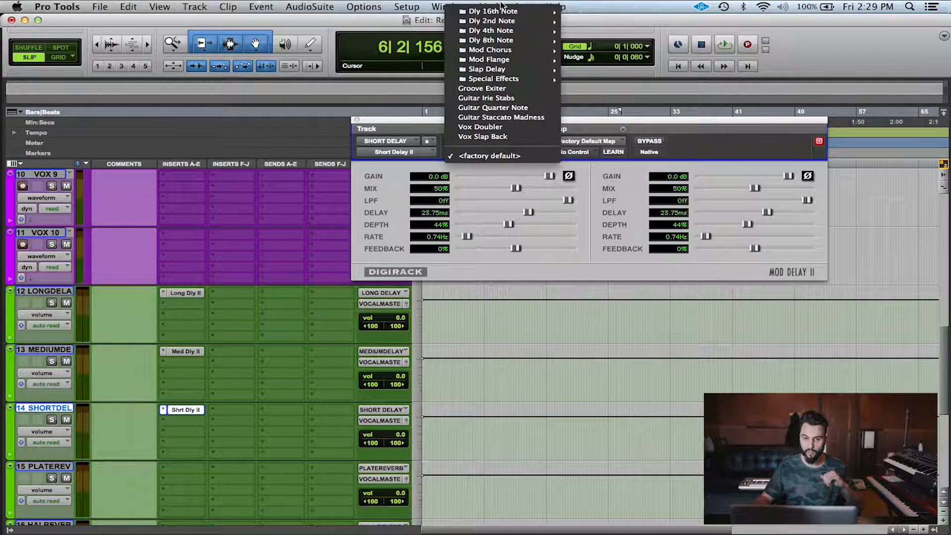
mouse_move(502, 31)
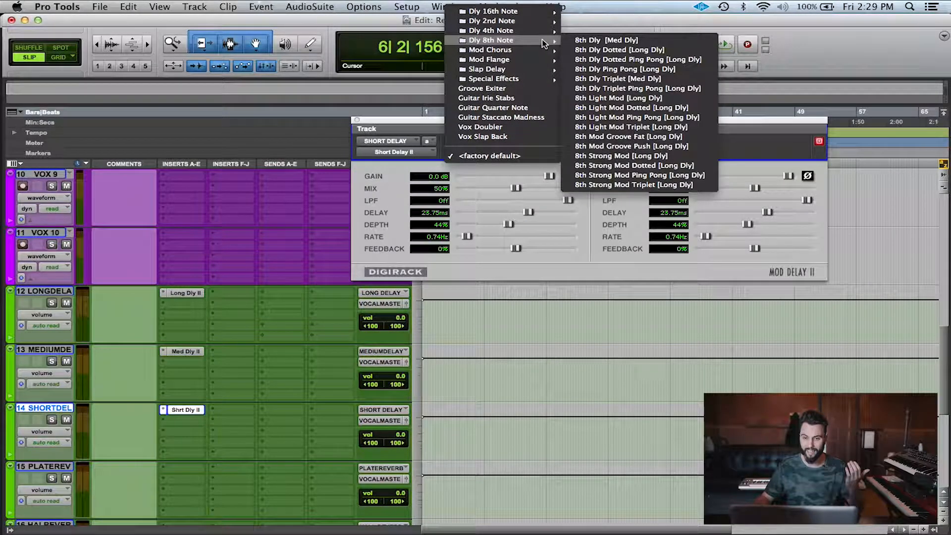
click(595, 41)
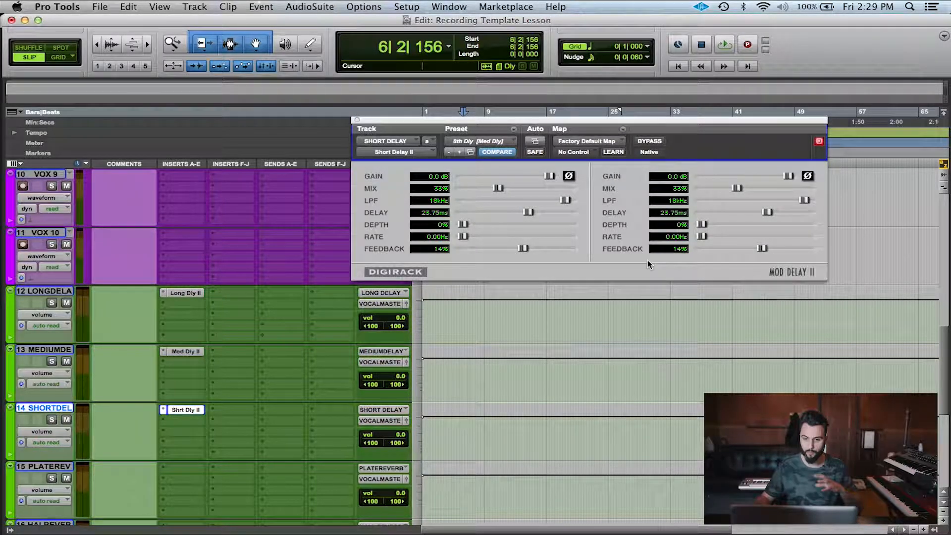
click(356, 120)
Enter the track comments 1/2 NOTE for LONG DELAY, 1/4 NOTE for MEDIUM DELAY and 1/8 NOTE for SHORT DELAY.
scroll(193, 397, down, 2)
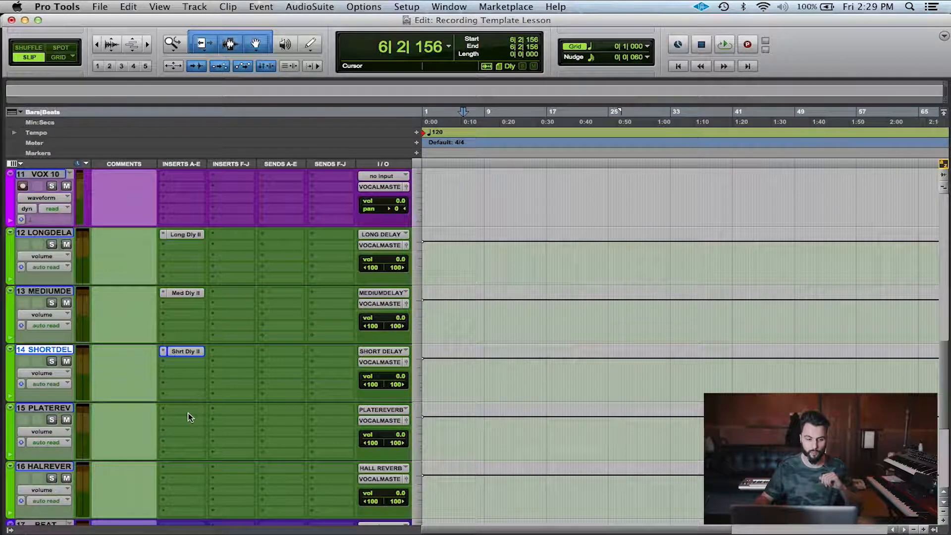
click(128, 265)
text(1/2 NOTE)
key(Return)
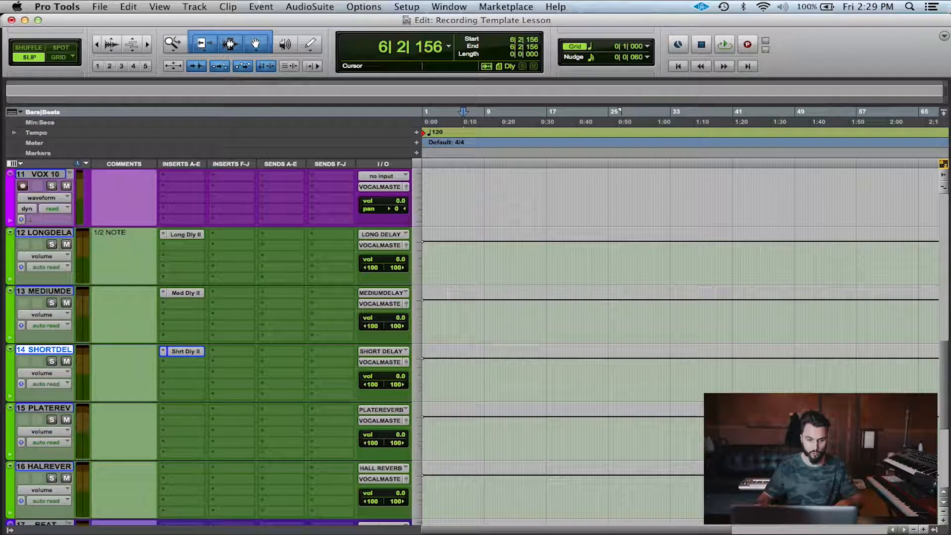
click(144, 315)
text(1/4)
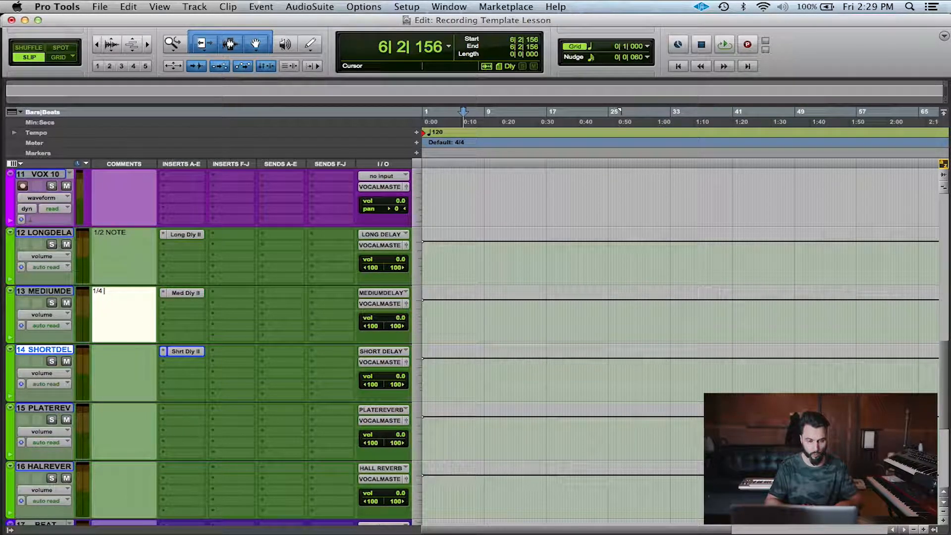
key(Return)
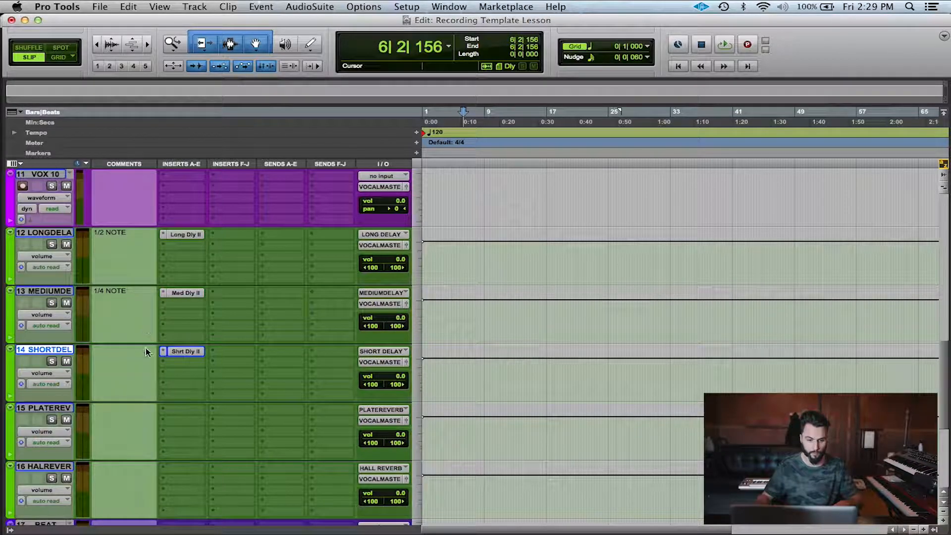
click(148, 355)
text(1/8 NOTE)
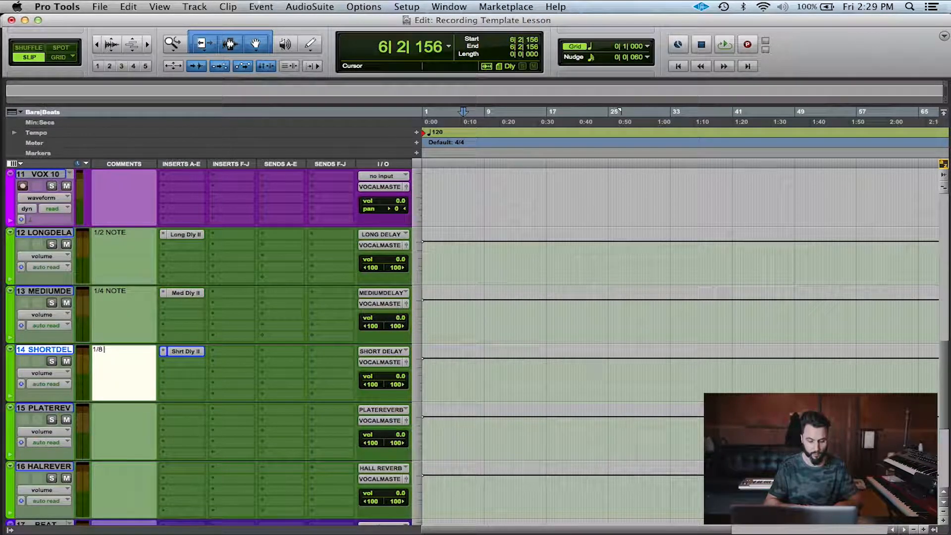
key(Return)
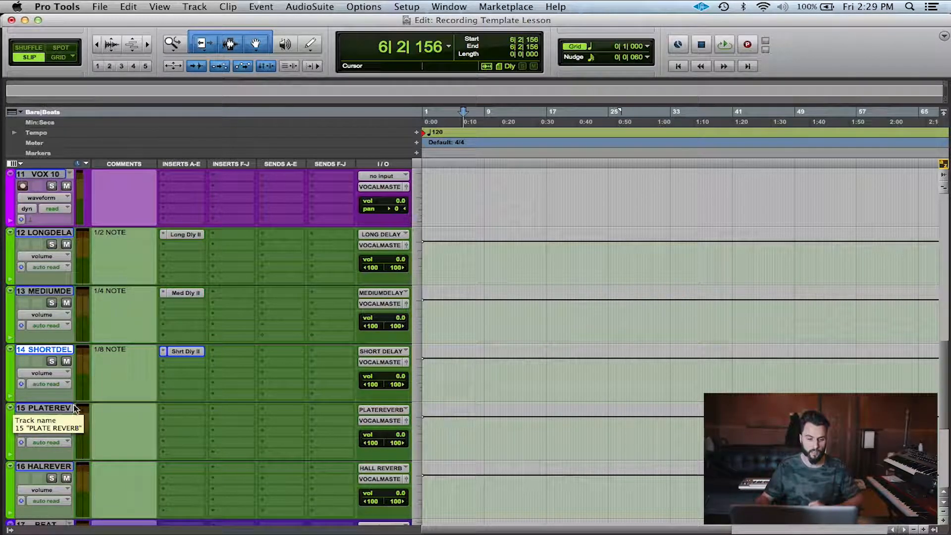
Insert the multichannel D-Verb (stereo) plug-in on the PLATE REVERB aux track and copy it to the HALL REVERB track's first insert slot.
click(24, 406)
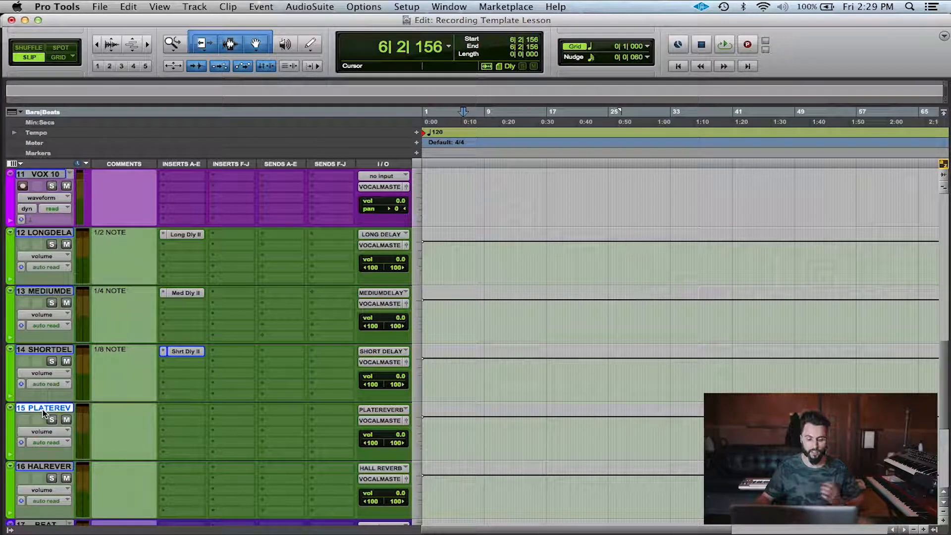
click(187, 411)
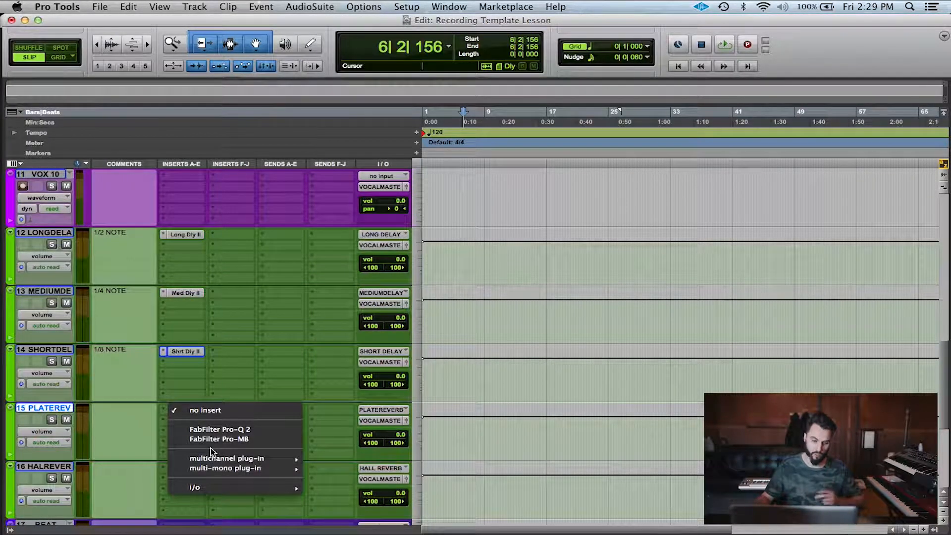
mouse_move(213, 458)
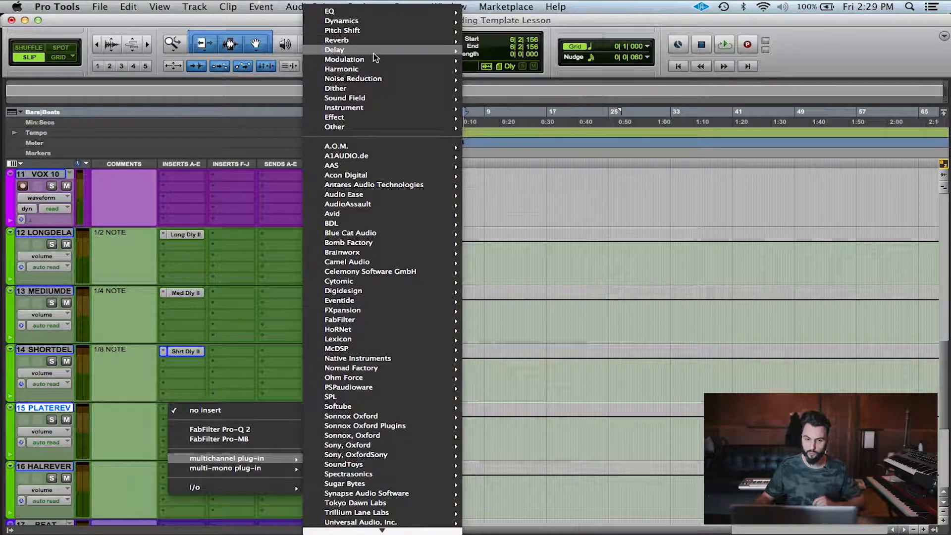
mouse_move(379, 41)
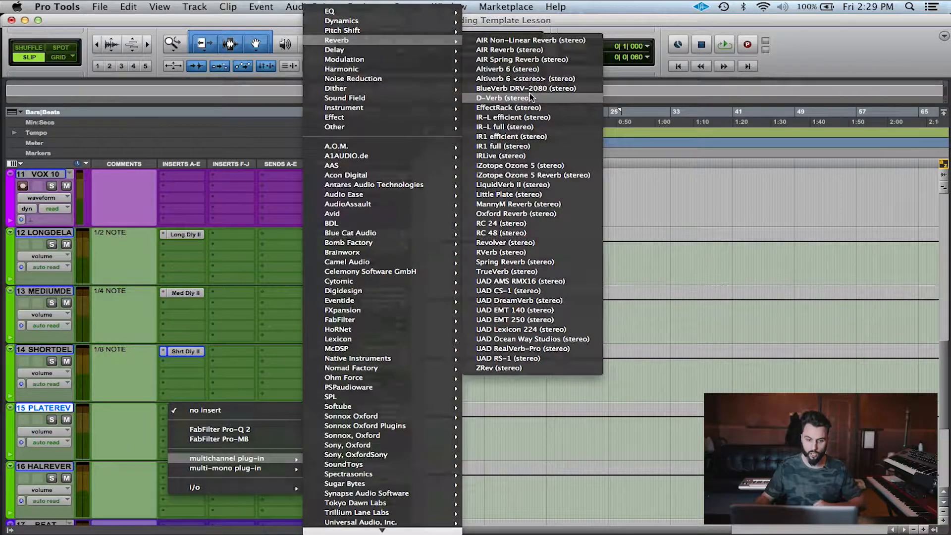
click(530, 98)
drag(188, 414, 185, 469)
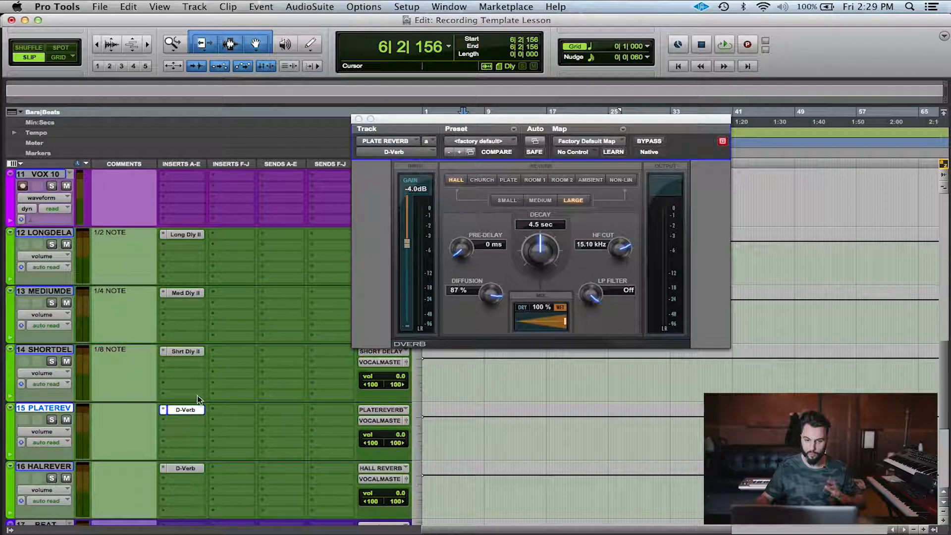
Load the Vocal Plate preset into the PLATE REVERB track's D-Verb plug-in.
click(478, 142)
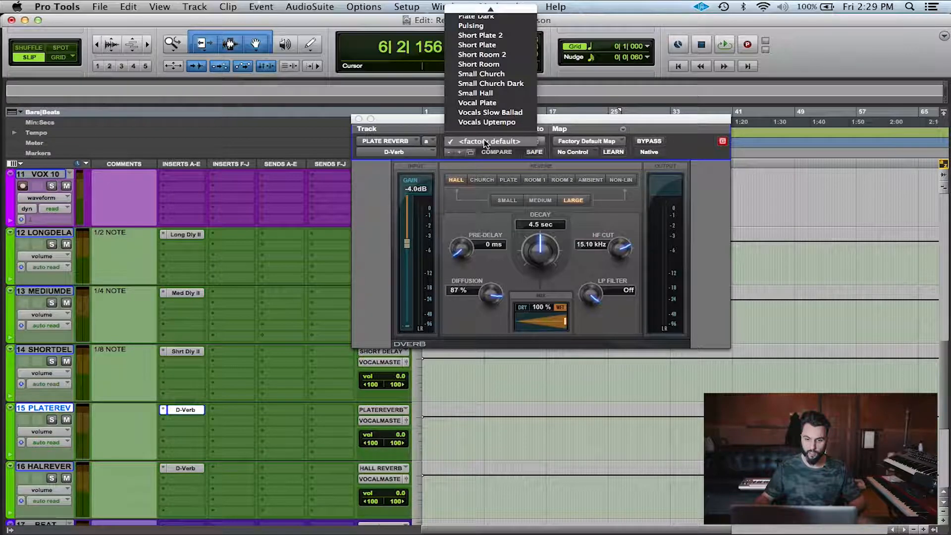
scroll(483, 139, up, 5)
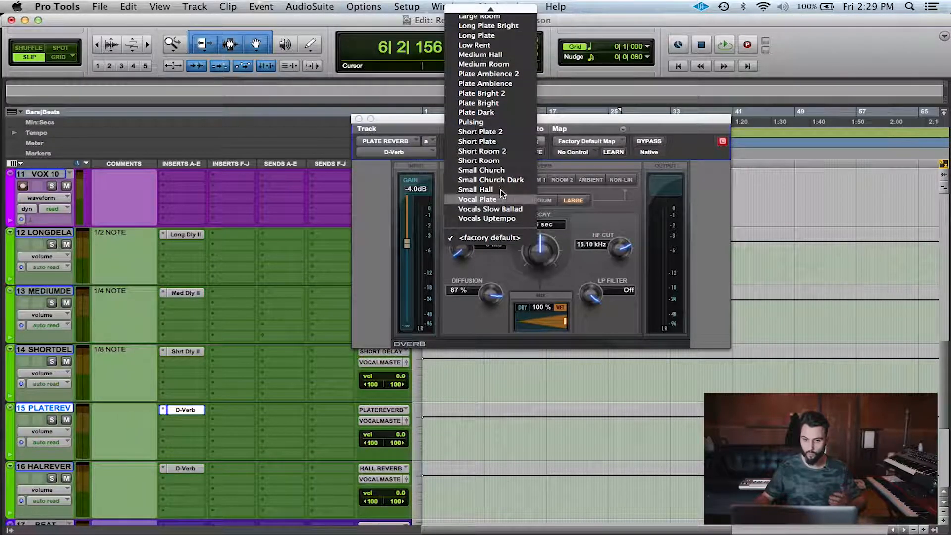
click(501, 199)
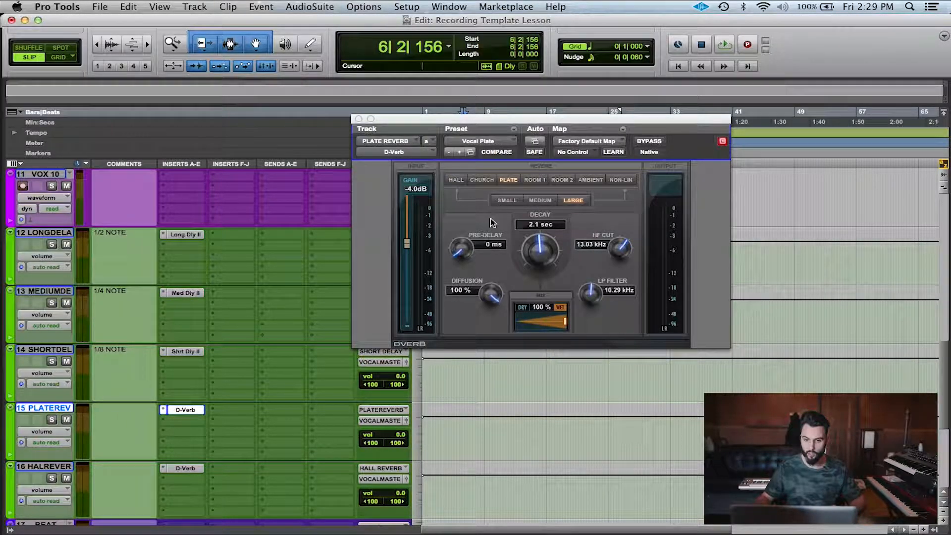
Load the Large Hall preset into the HALL REVERB track's D-Verb plug-in and close its window.
click(185, 468)
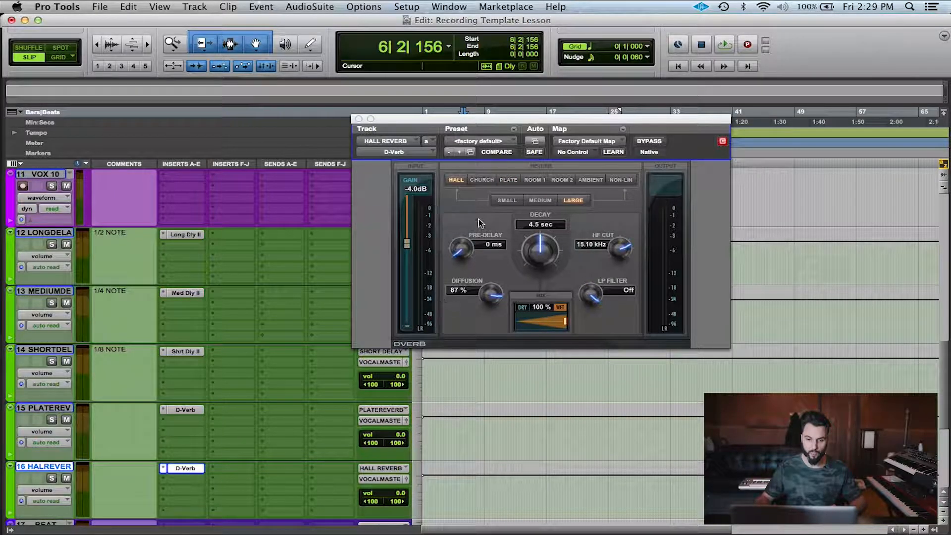
click(488, 144)
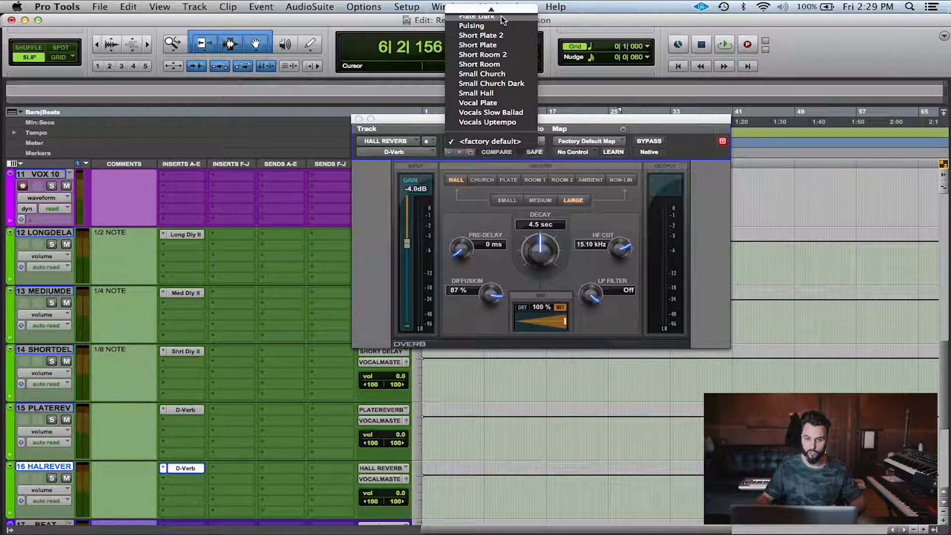
scroll(495, 99, up, 5)
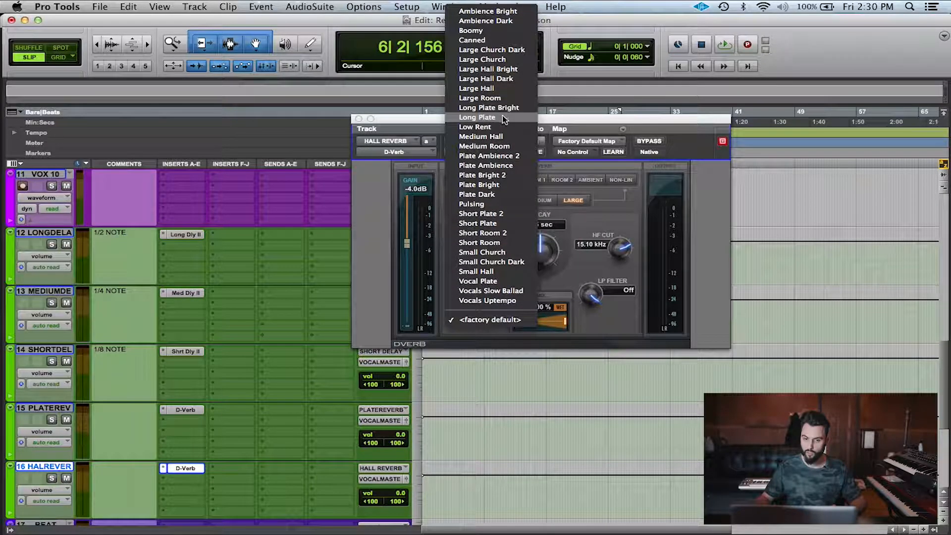
click(507, 88)
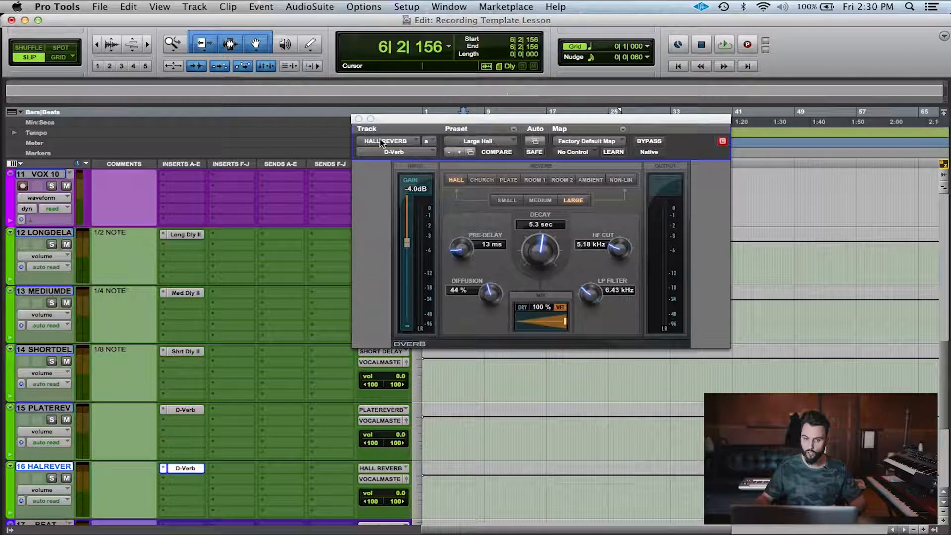
click(359, 119)
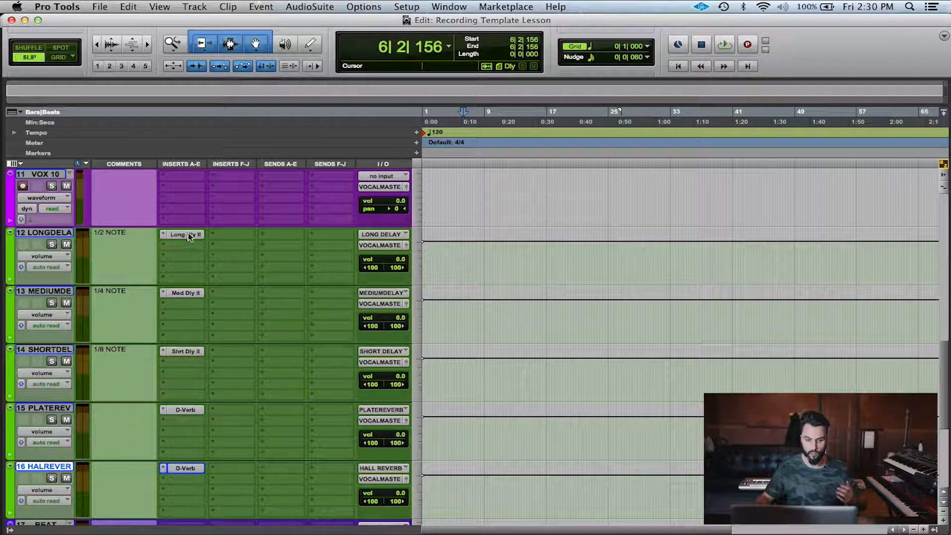
Enter the track comment REVERB for both the PLATE REVERB and HALL REVERB tracks.
click(148, 415)
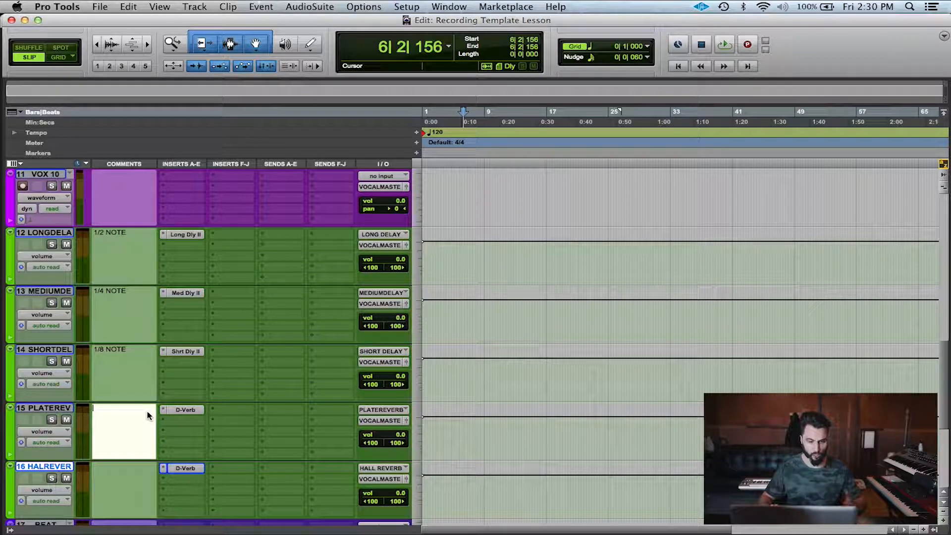
text(REVERB)
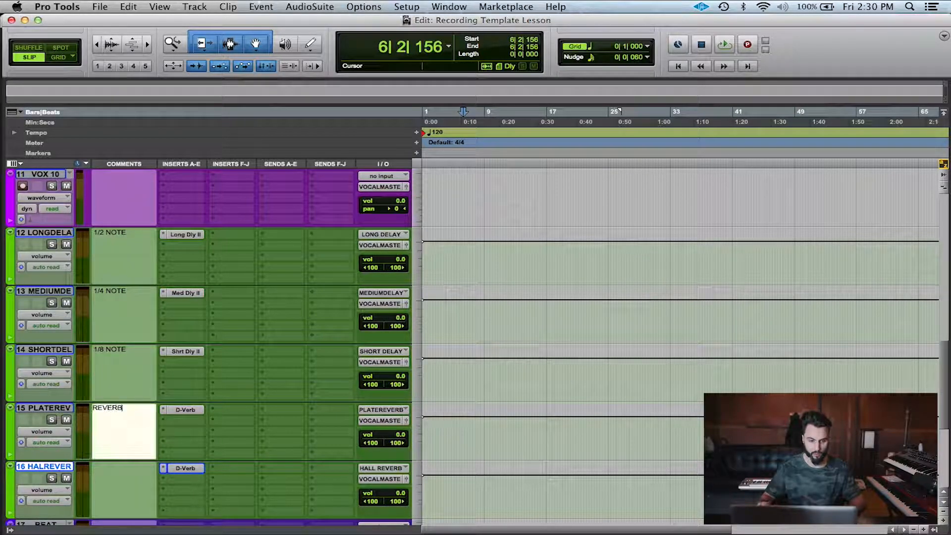
key(Return)
click(146, 472)
text(REVERB)
key(Return)
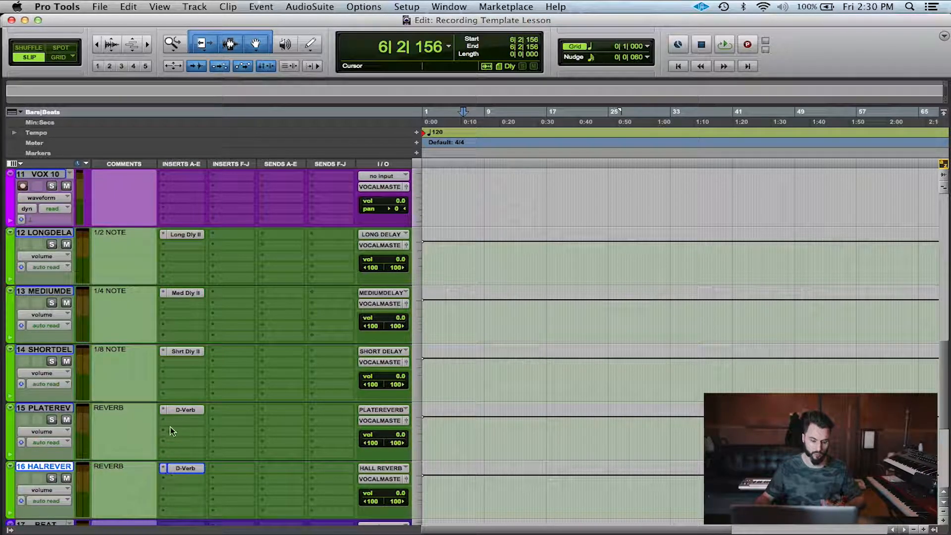
Select the record track through VOX 10 and assign the first send slot of all of them to the LONG DELAY (Stereo) bus.
scroll(168, 347, up, 3)
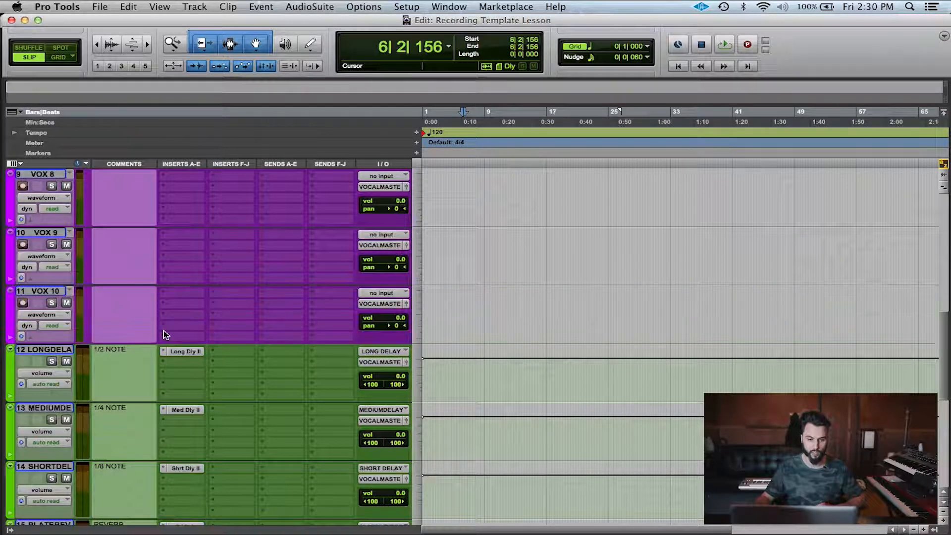
click(37, 291)
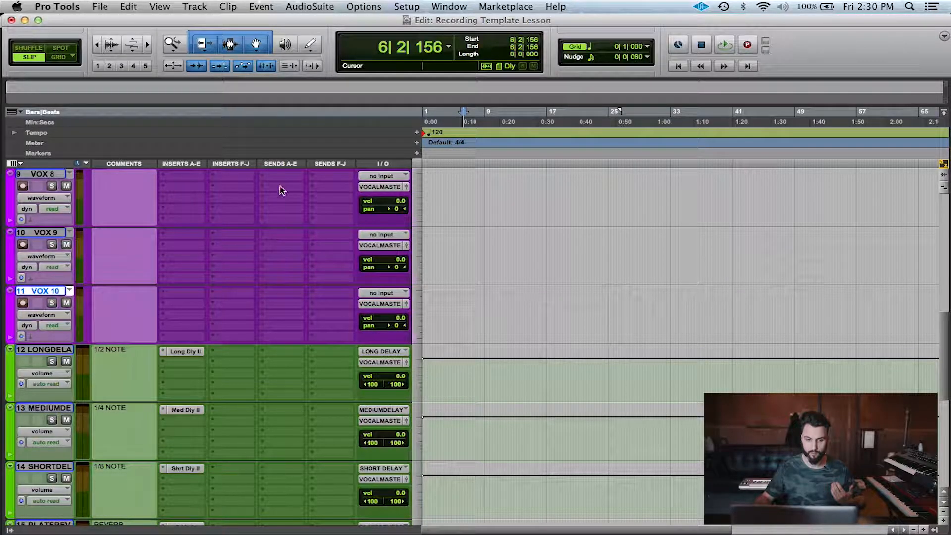
scroll(73, 251, up, 10)
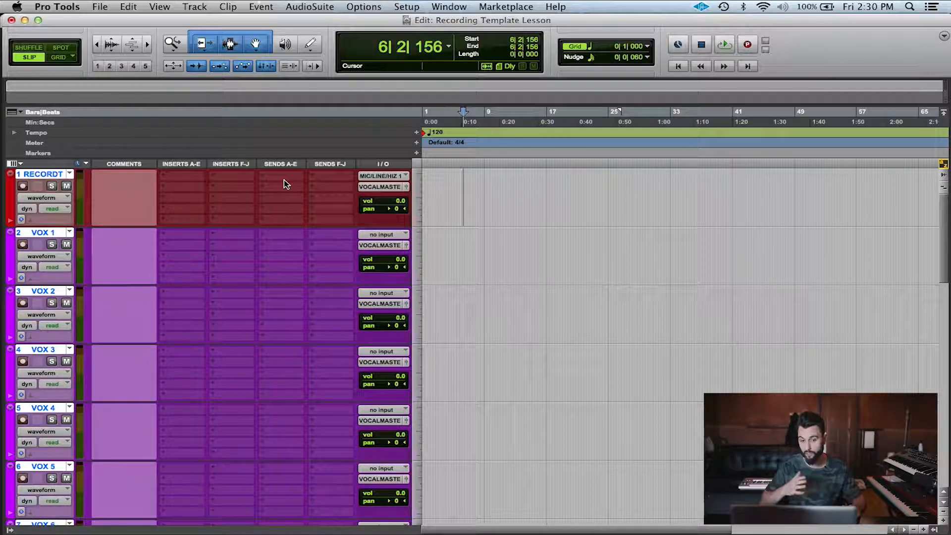
scroll(276, 220, down, 4)
scroll(277, 221, up, 4)
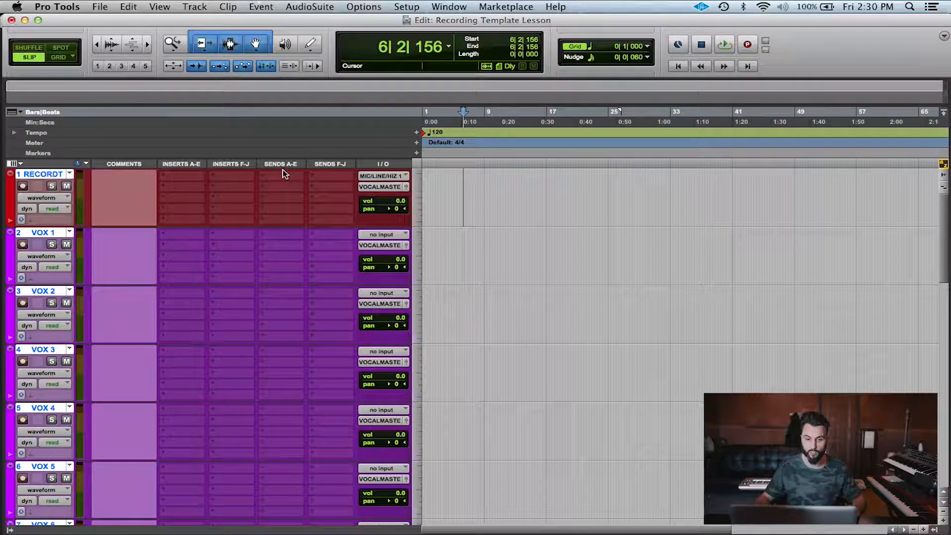
click(285, 180)
mouse_move(307, 205)
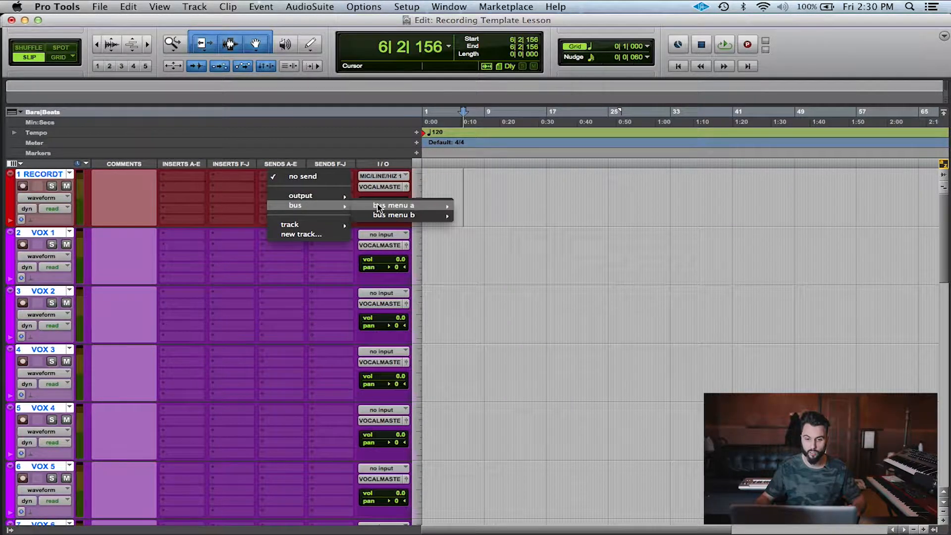
mouse_move(396, 205)
scroll(540, 385, down, 10)
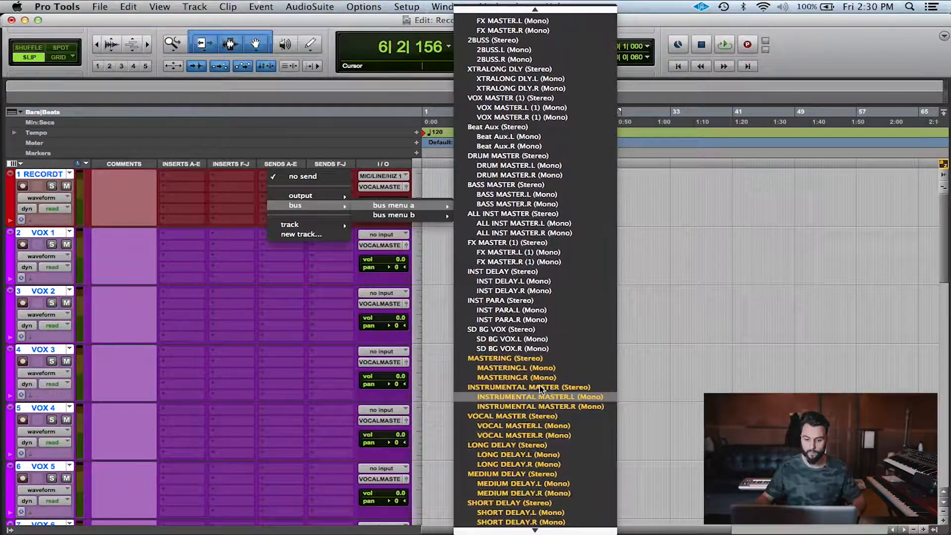
alt+click(529, 445)
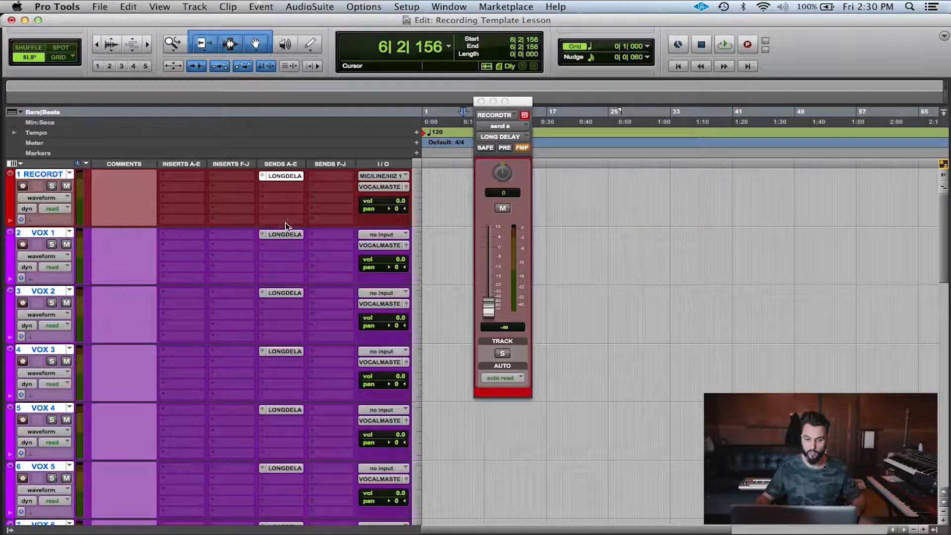
scroll(307, 302, down, 6)
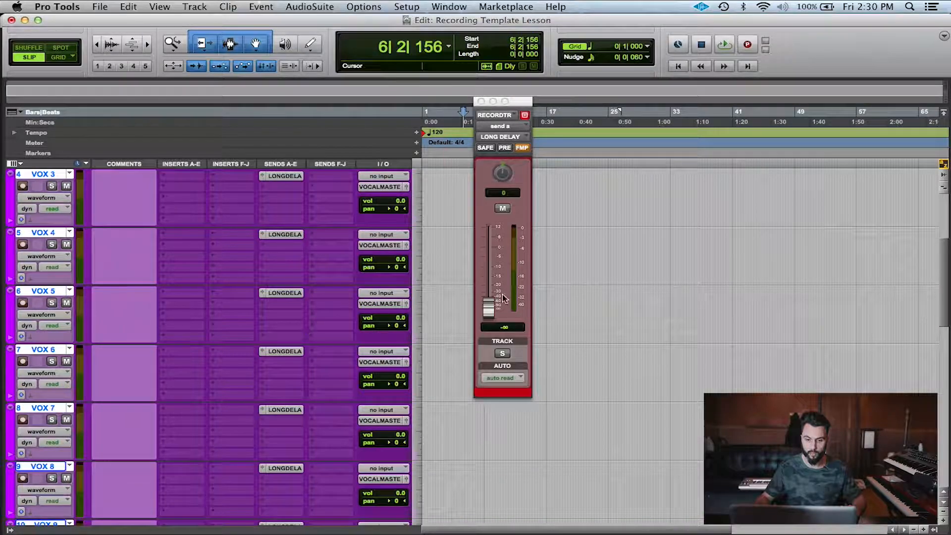
scroll(295, 268, up, 6)
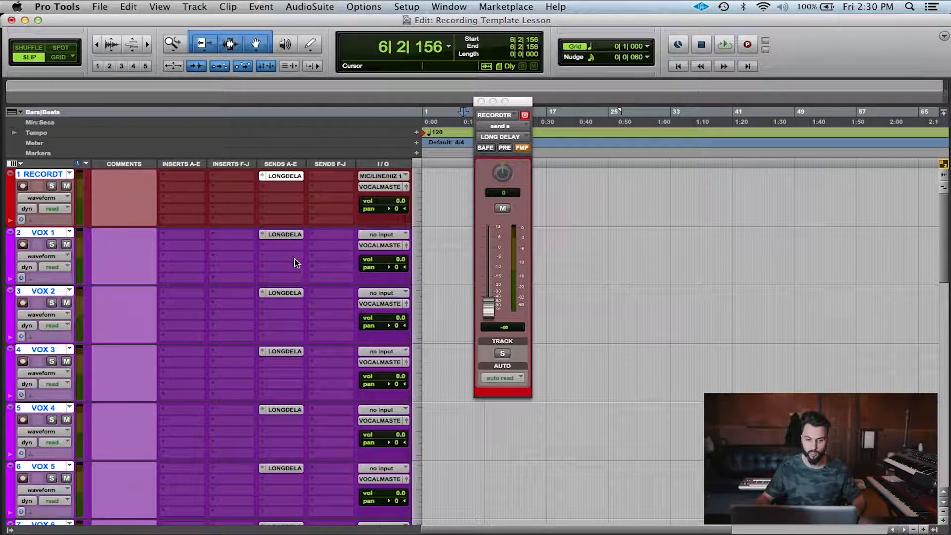
Assign the second send slot of the selected record and VOX tracks to the MEDIUM DELAY (Stereo) bus.
click(295, 188)
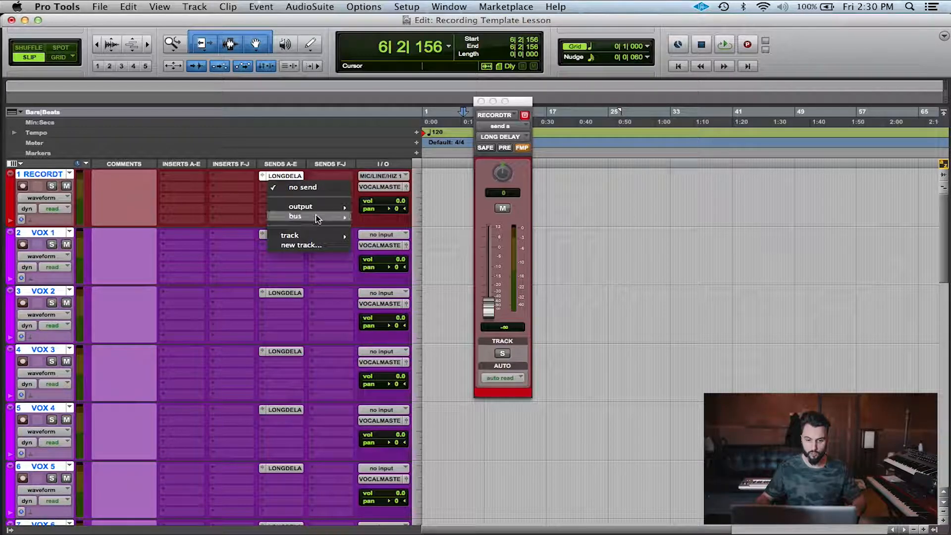
mouse_move(322, 219)
mouse_move(389, 216)
mouse_move(535, 532)
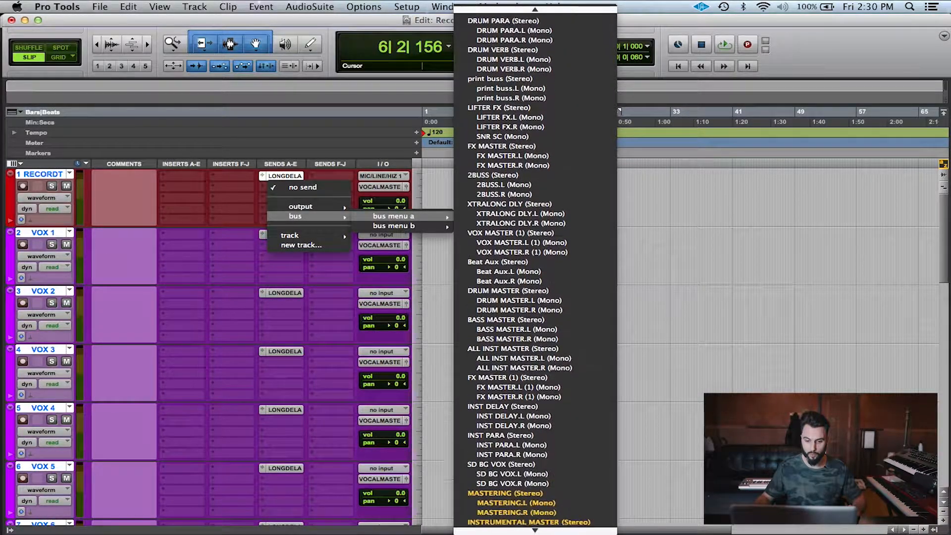
click(527, 426)
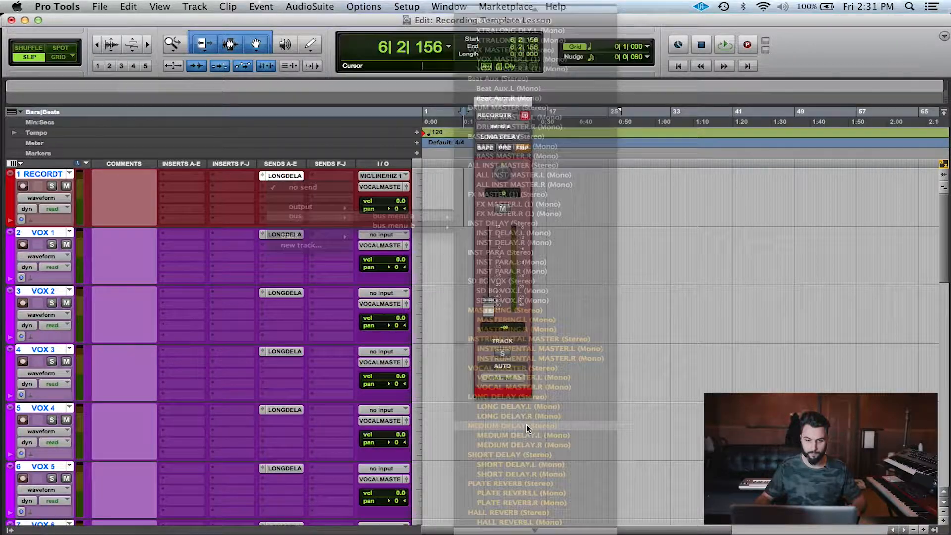
Assign the third send slot of the selected record and VOX tracks to the SHORT DELAY (Stereo) bus.
click(294, 198)
mouse_move(298, 227)
mouse_move(394, 227)
mouse_move(525, 531)
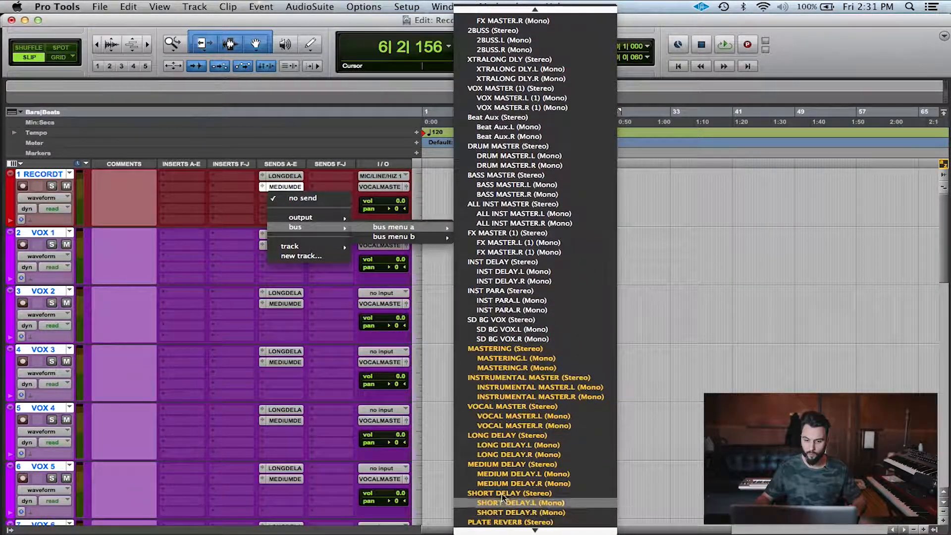
scroll(500, 490, down, 3)
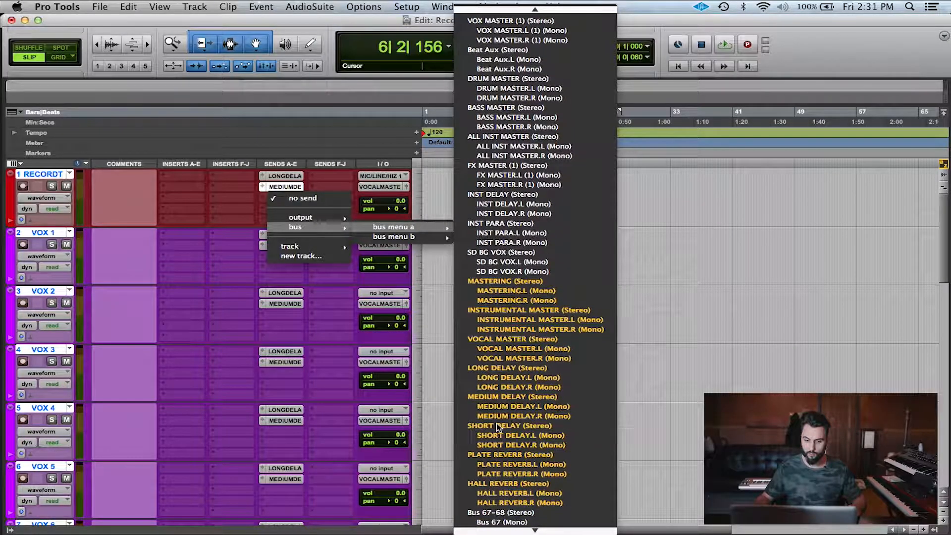
click(496, 426)
Assign the fourth send slot of the selected tracks to the SHORT DELAY.R (Mono) bus.
click(297, 209)
mouse_move(317, 238)
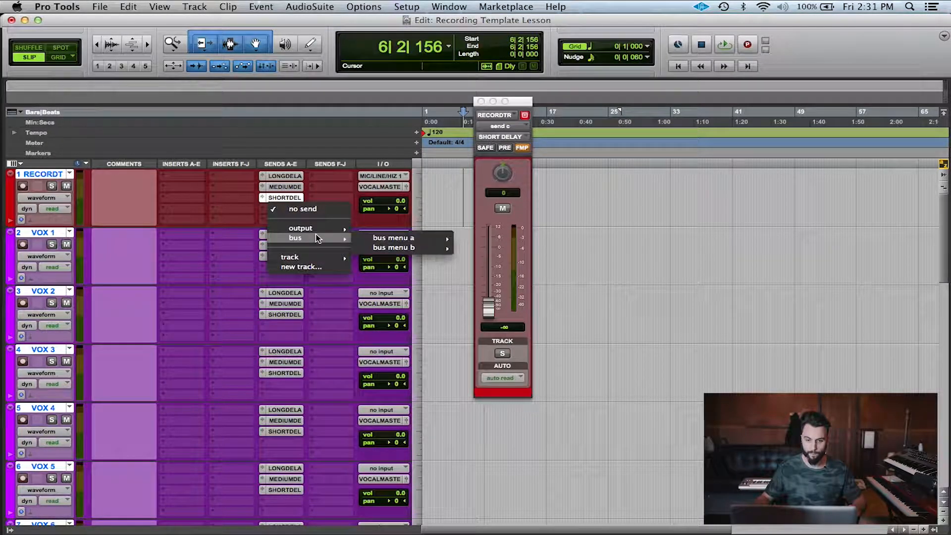
mouse_move(384, 238)
mouse_move(525, 532)
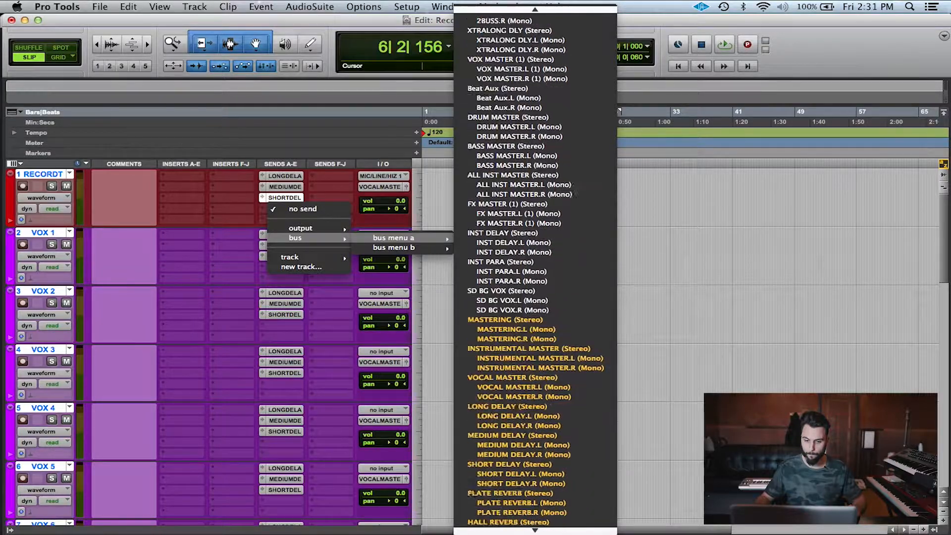
click(516, 360)
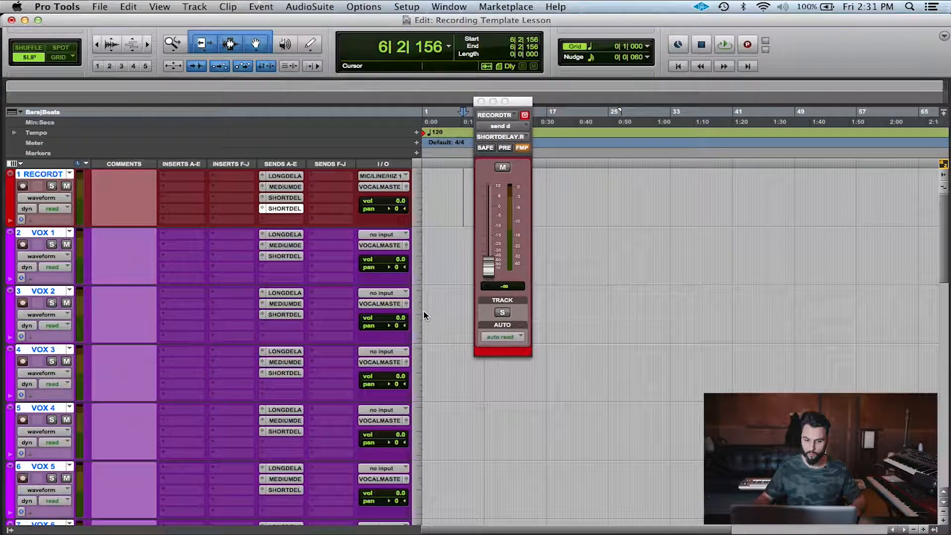
Set the fourth send slot of the selected record and VOX tracks to the PLATE REVERB (Stereo) bus.
click(262, 209)
mouse_move(292, 218)
mouse_move(384, 218)
scroll(495, 458, down, 15)
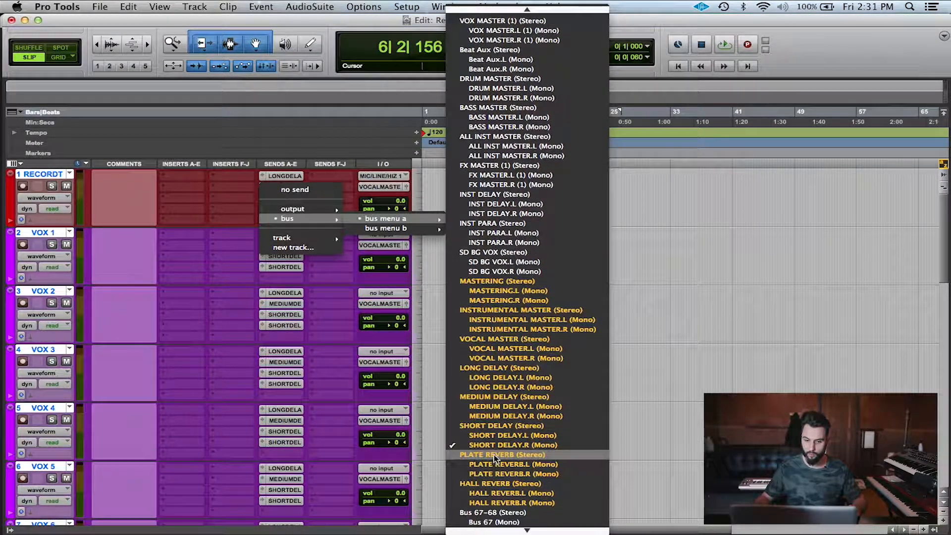
click(495, 455)
Assign the fifth send slot of the selected record and VOX tracks to the HALL REVERB (Stereo) bus.
click(263, 219)
mouse_move(346, 251)
mouse_move(386, 249)
scroll(535, 267, down, 15)
scroll(525, 523, down, 12)
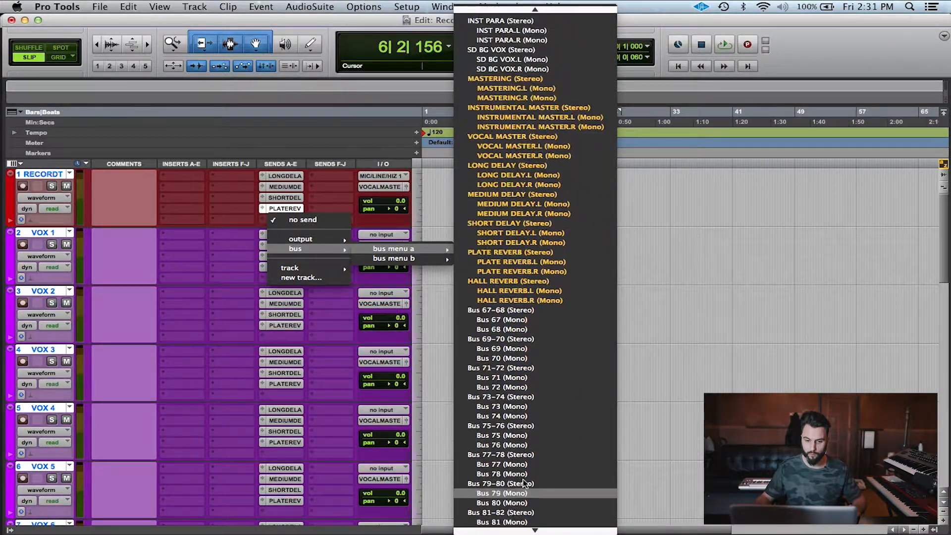
click(532, 278)
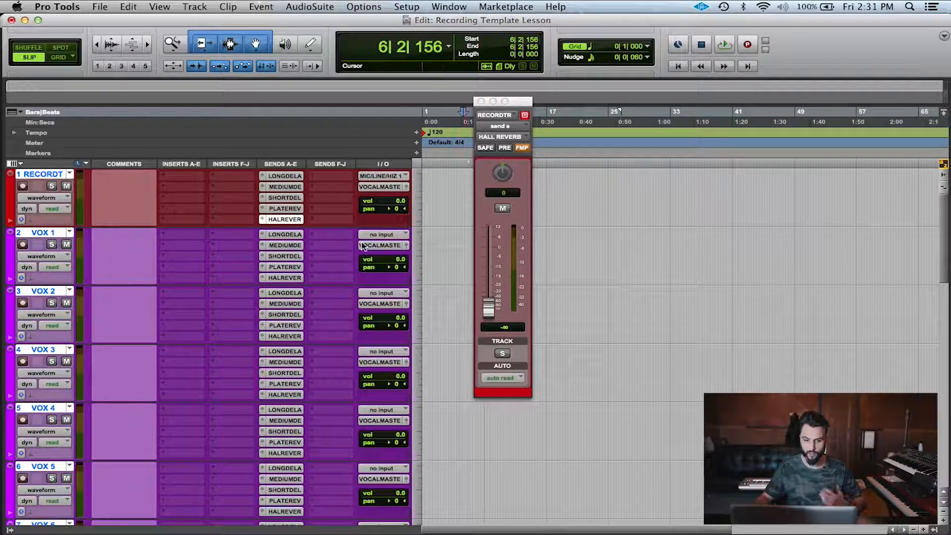
Check the five delay and reverb sends on all VOX tracks against the effects aux tracks below them.
scroll(280, 340, down, 10)
scroll(280, 340, up, 10)
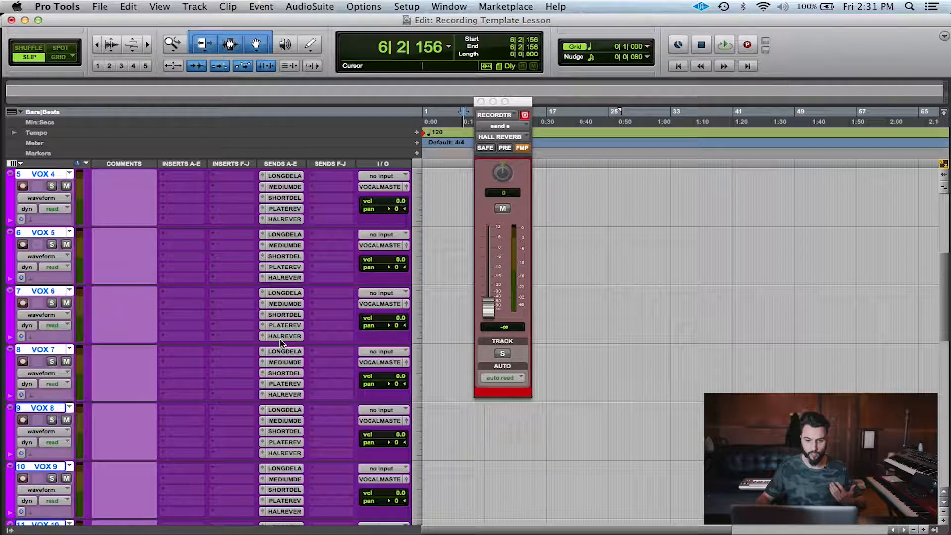
scroll(280, 334, down, 5)
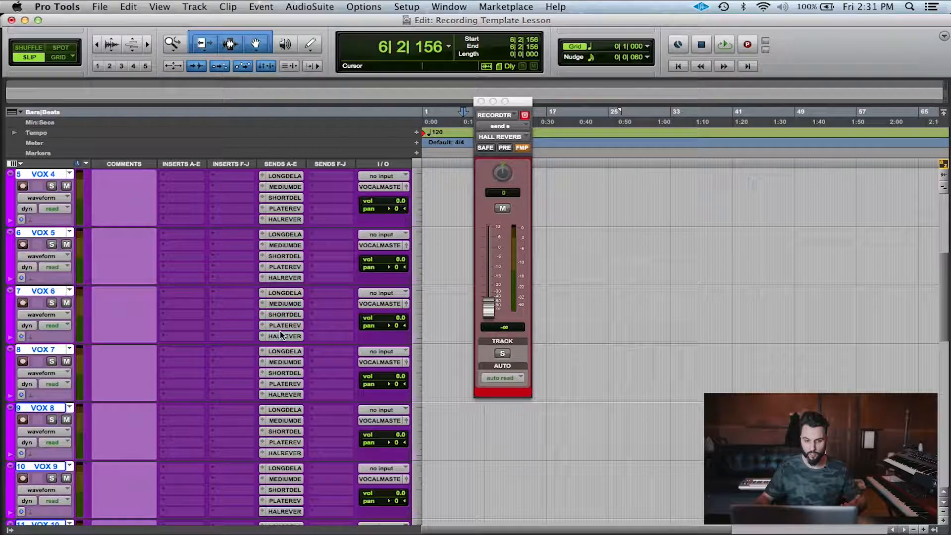
scroll(281, 331, down, 5)
scroll(171, 397, down, 2)
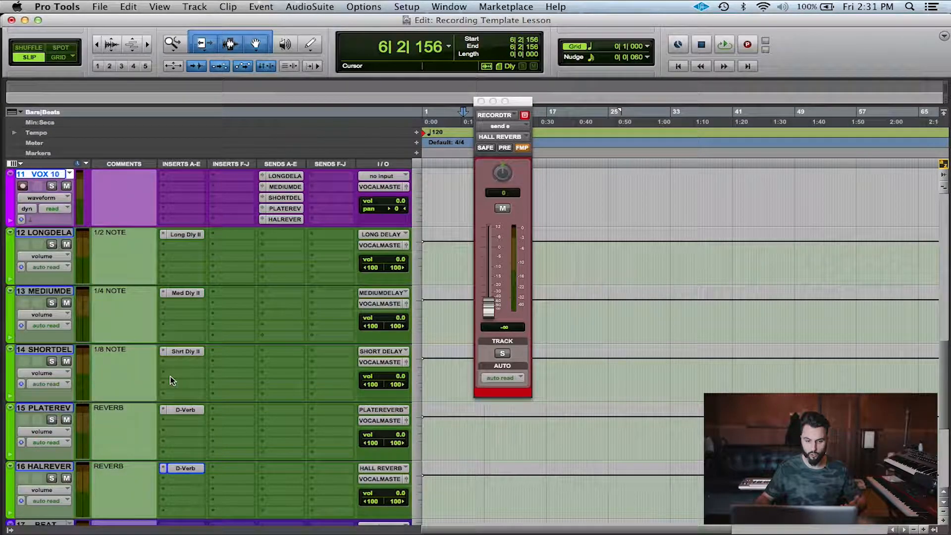
scroll(189, 337, up, 3)
scroll(176, 354, down, 1)
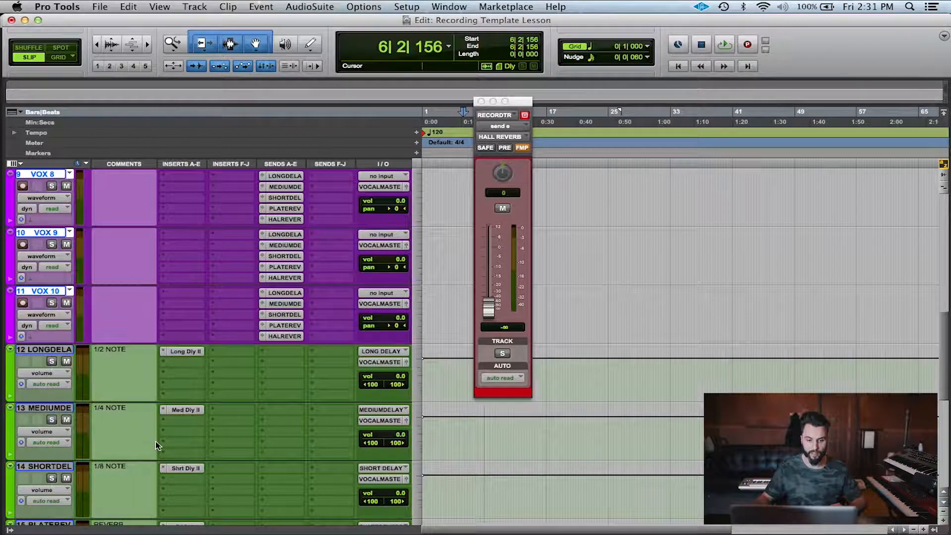
View the LONG DELAY send fader of the VOX 10 track and close its send window.
click(291, 294)
drag(488, 307, 484, 332)
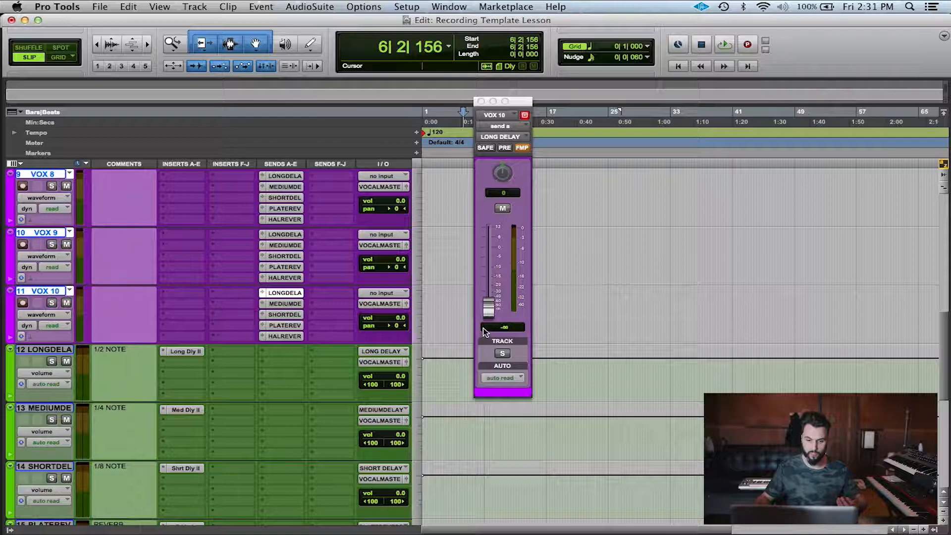
click(482, 101)
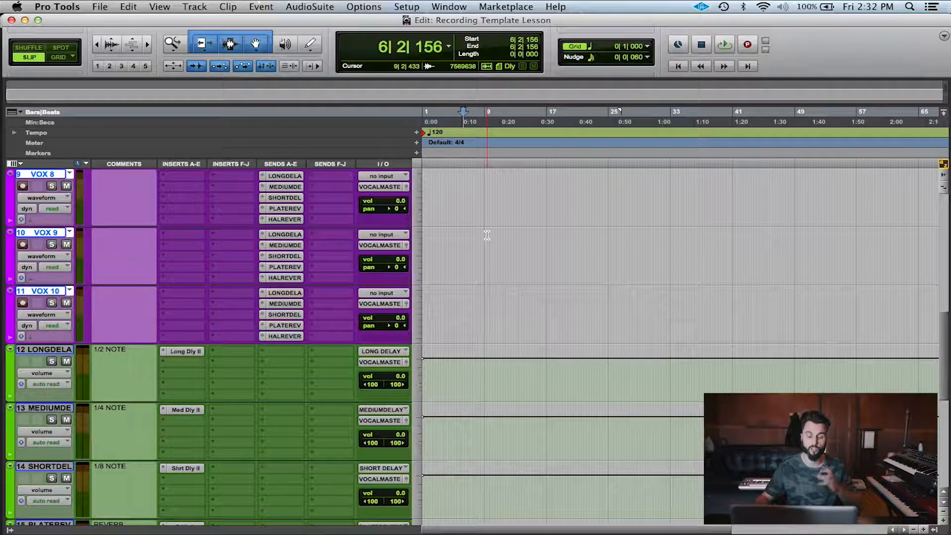
Review the session's track list from the vocal tracks through the effects, beat and master tracks.
scroll(487, 235, down, 4)
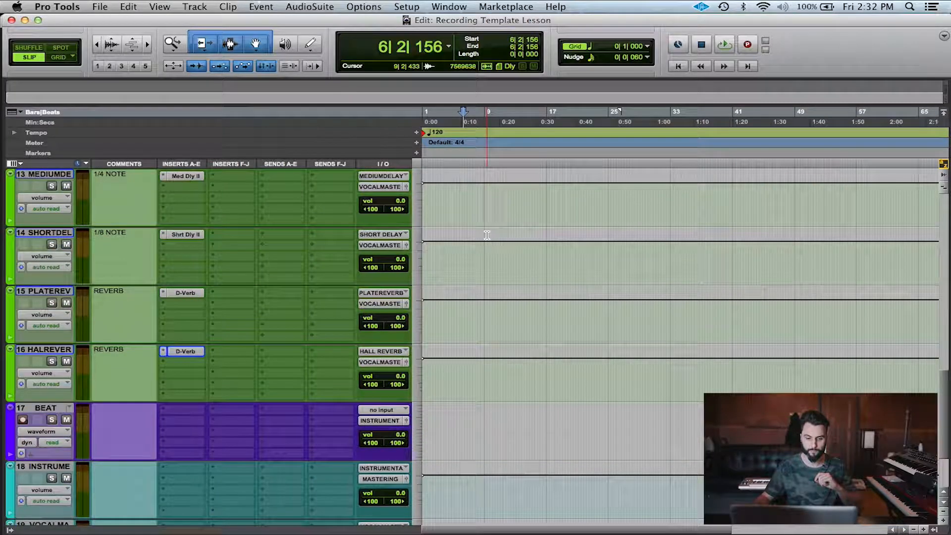
scroll(487, 235, down, 2)
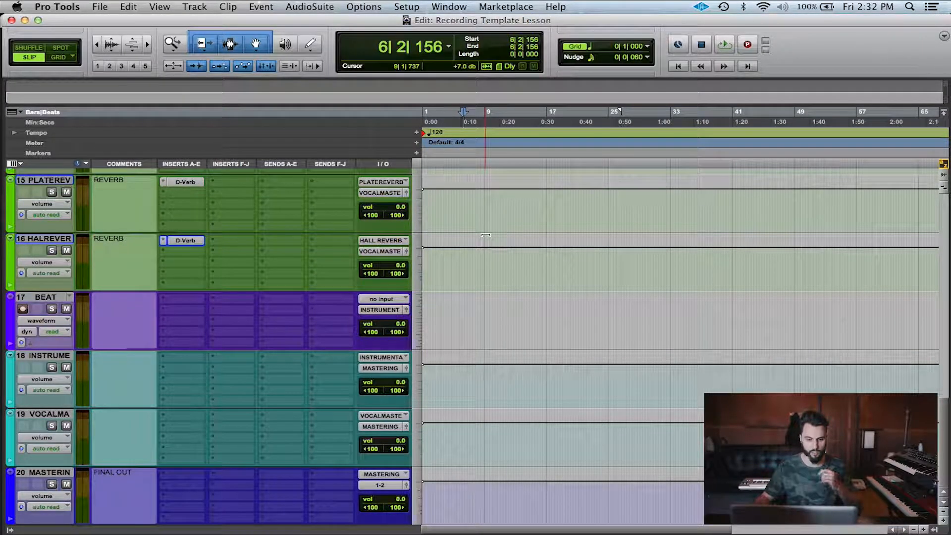
scroll(486, 238, up, 2)
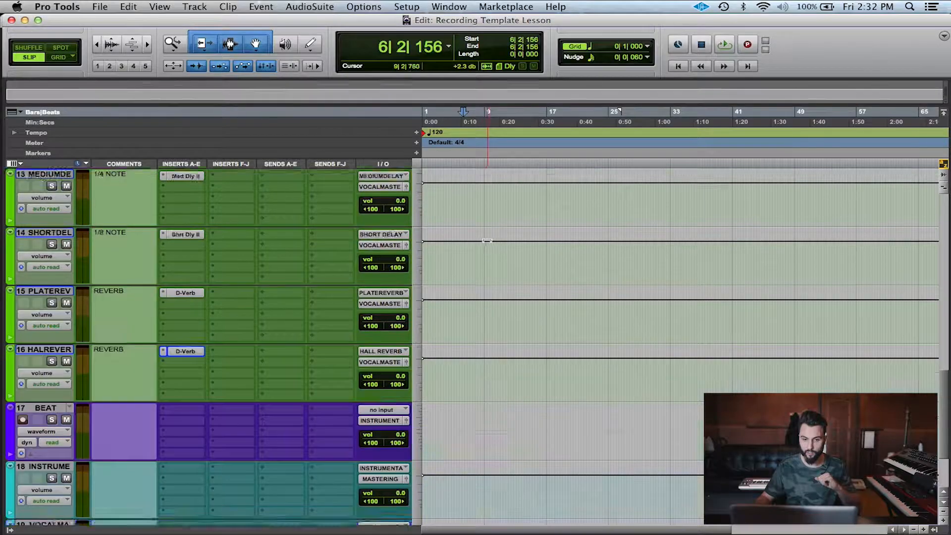
scroll(487, 241, up, 12)
scroll(481, 241, down, 9)
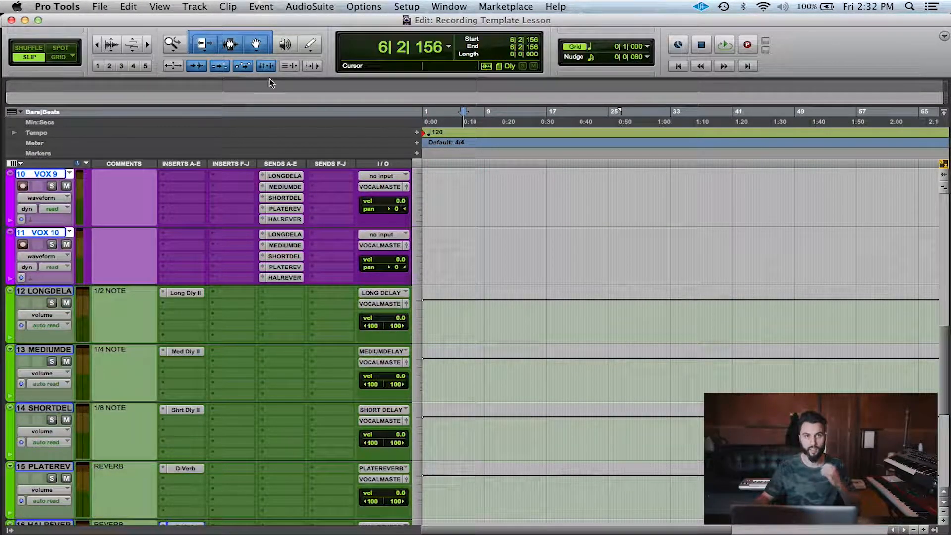
scroll(355, 191, down, 4)
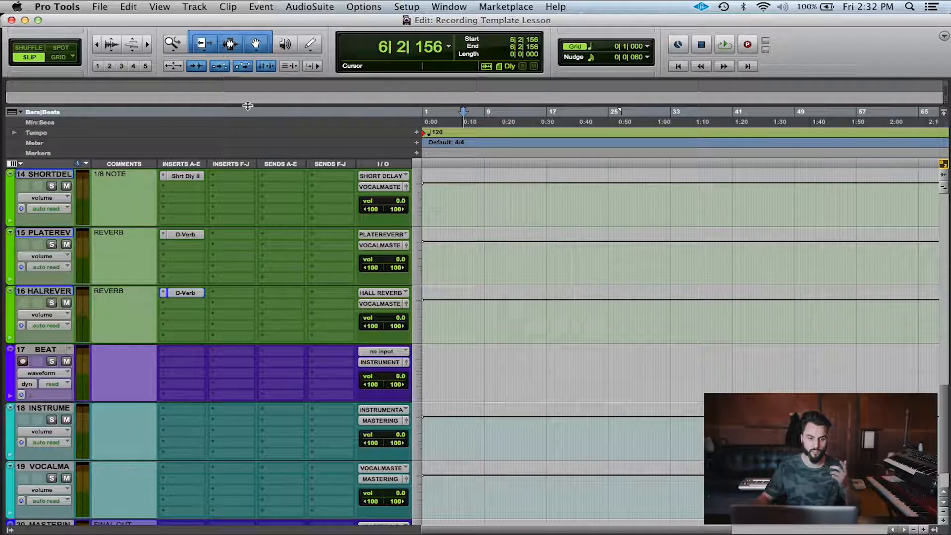
Save the session as a system template named Recording Template Lesson in the 5PiECE Presets category, without including media.
click(99, 6)
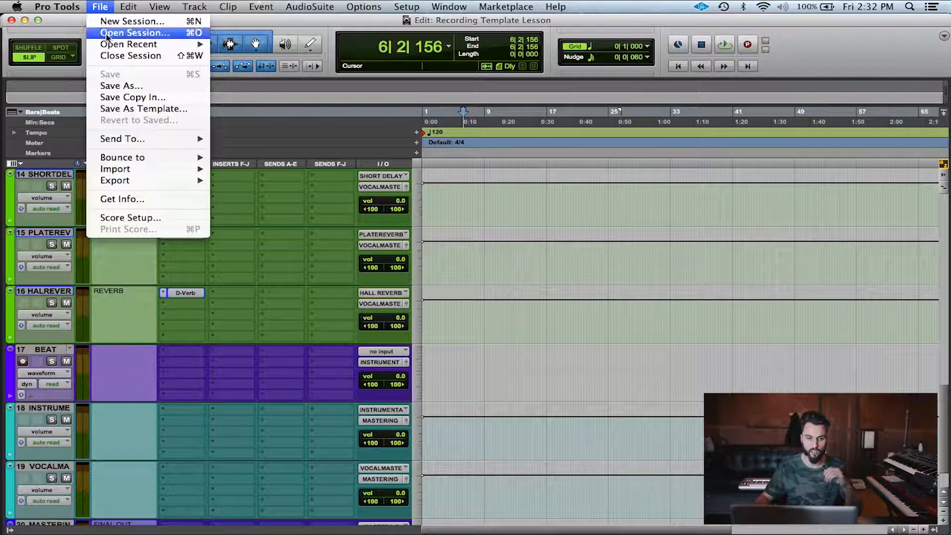
click(149, 108)
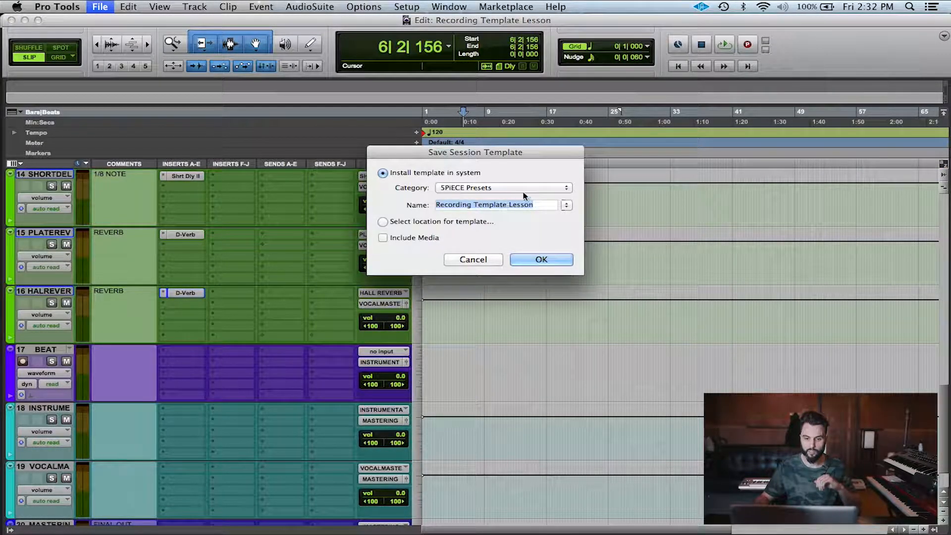
click(568, 188)
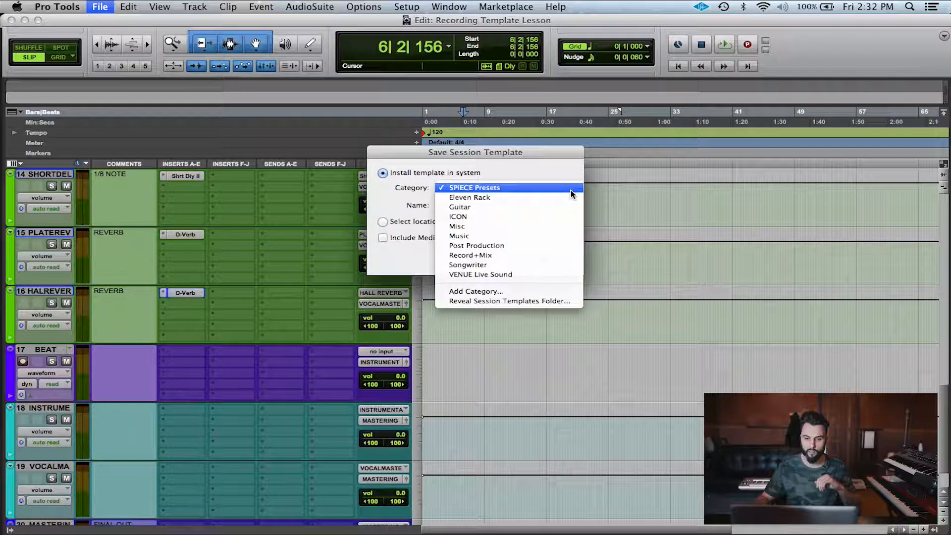
click(504, 190)
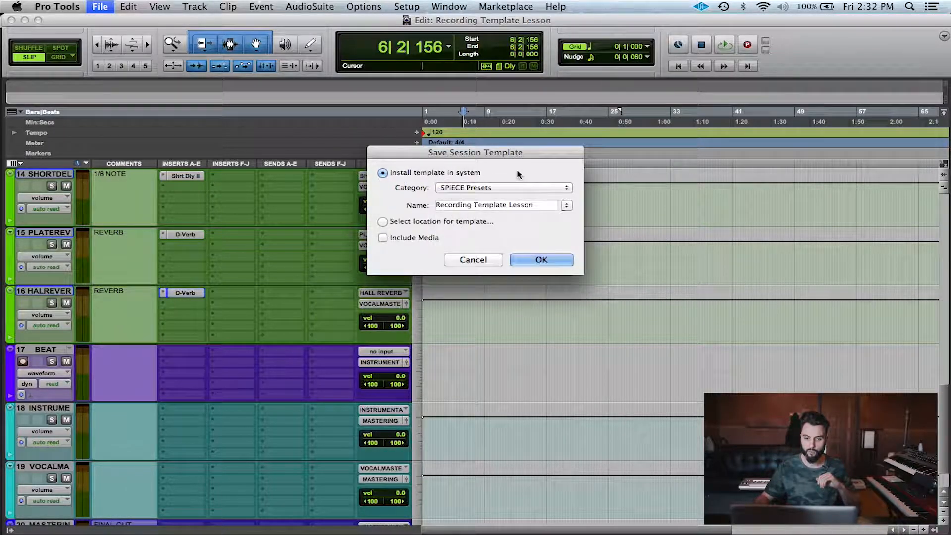
click(566, 206)
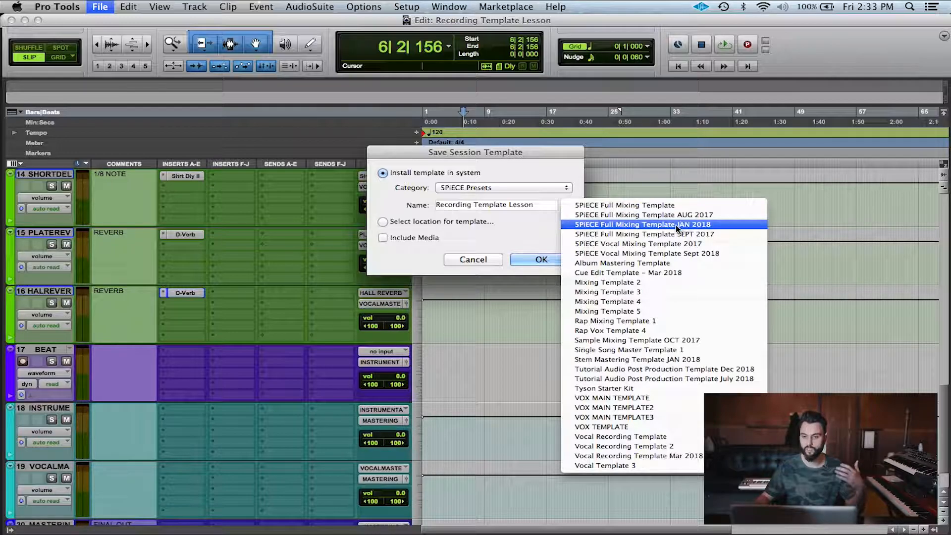
click(532, 240)
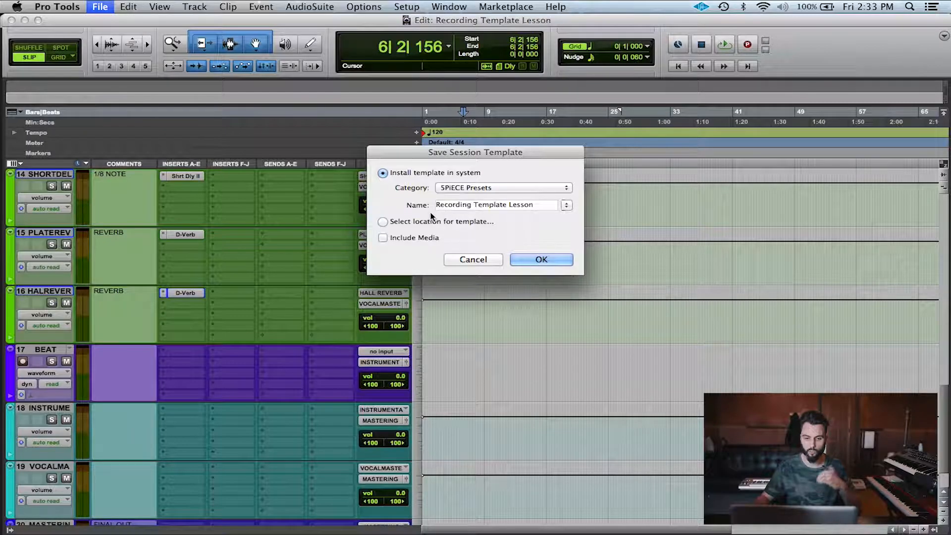
click(543, 260)
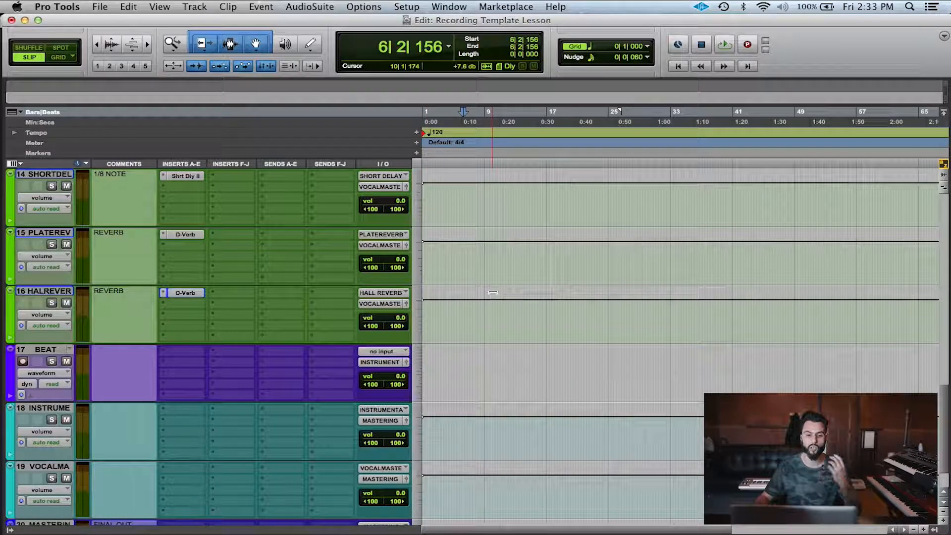
With the hall reverb track selected, search for "explosive" in Import Audio and add Explosive (1).wav as a copied clip to import.
scroll(485, 302, up, 15)
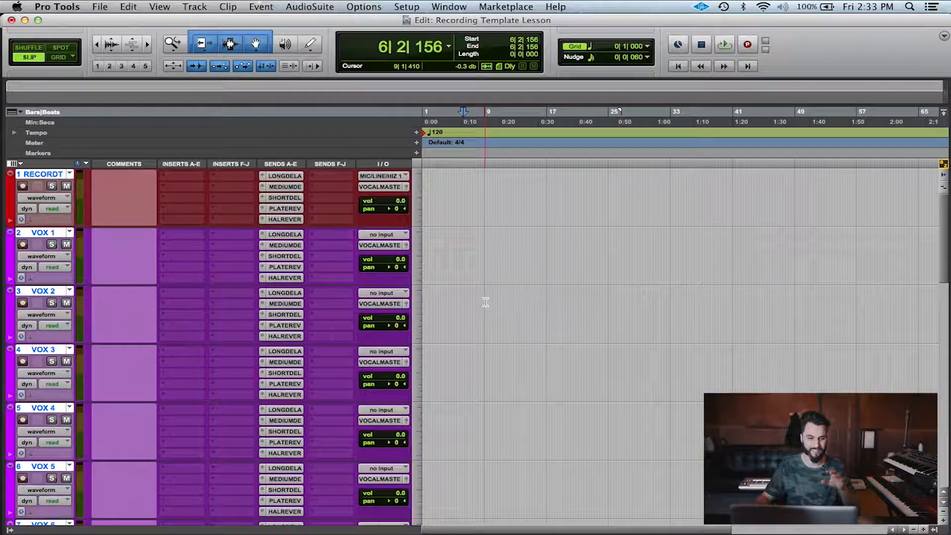
scroll(485, 302, down, 5)
scroll(485, 301, down, 5)
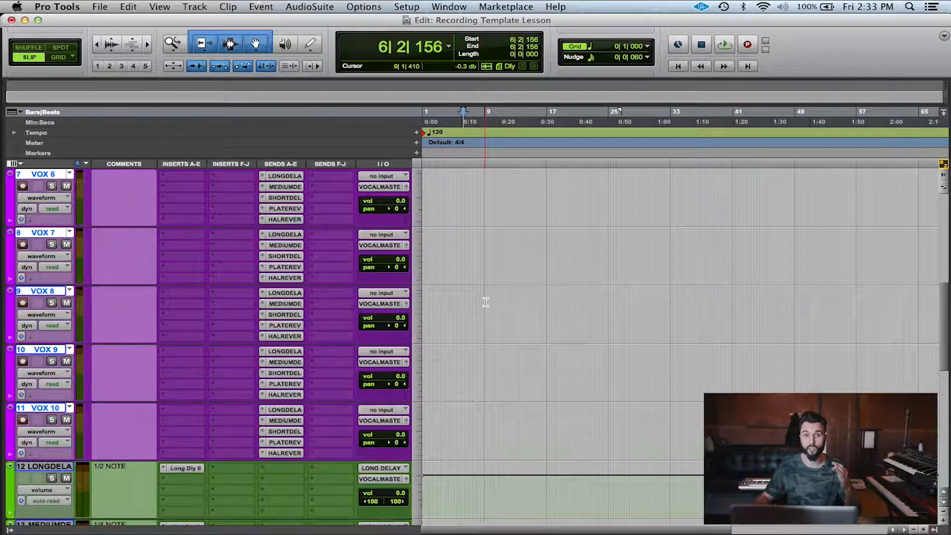
scroll(446, 311, down, 2)
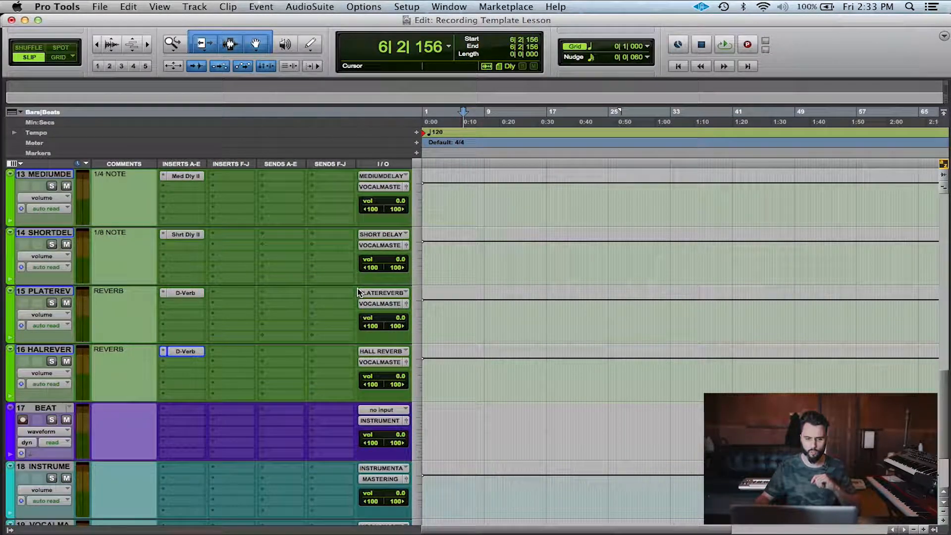
click(56, 350)
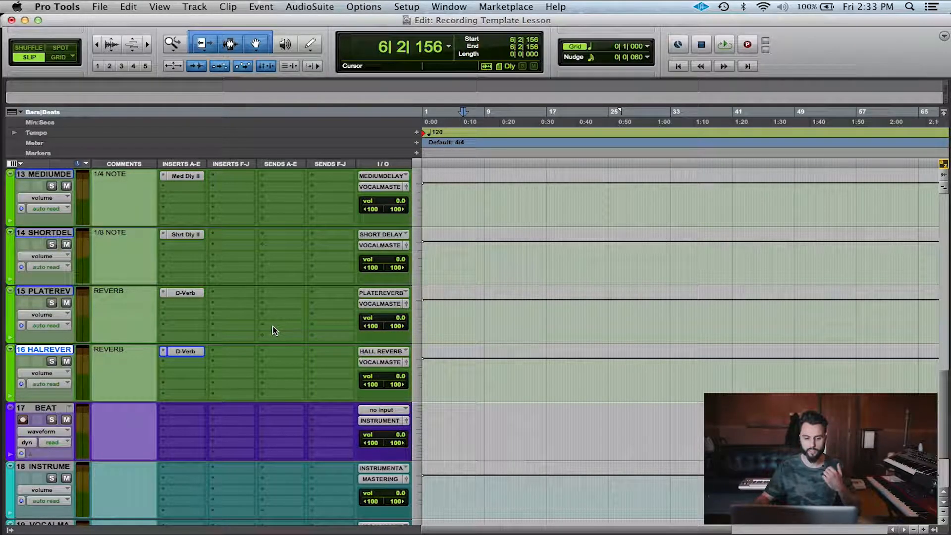
key(super+shift+i)
text(explosive)
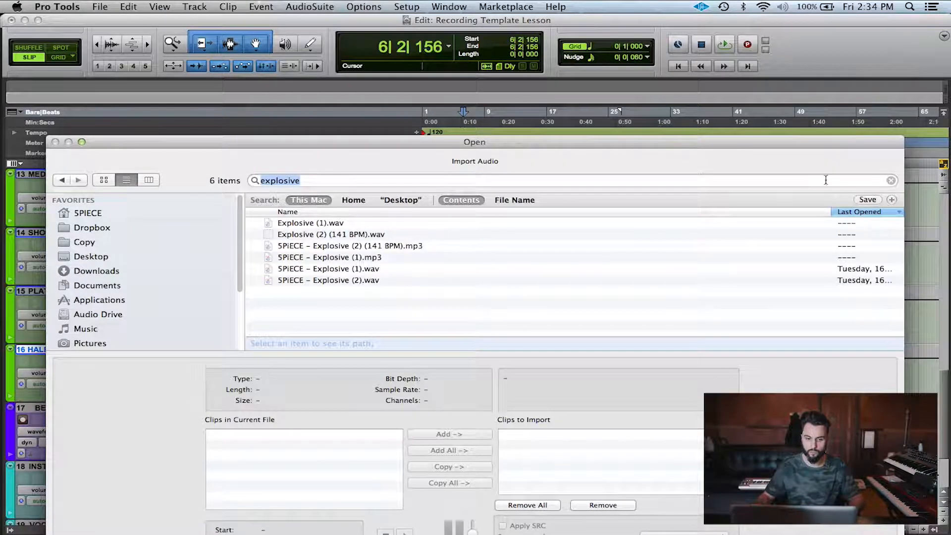
click(389, 236)
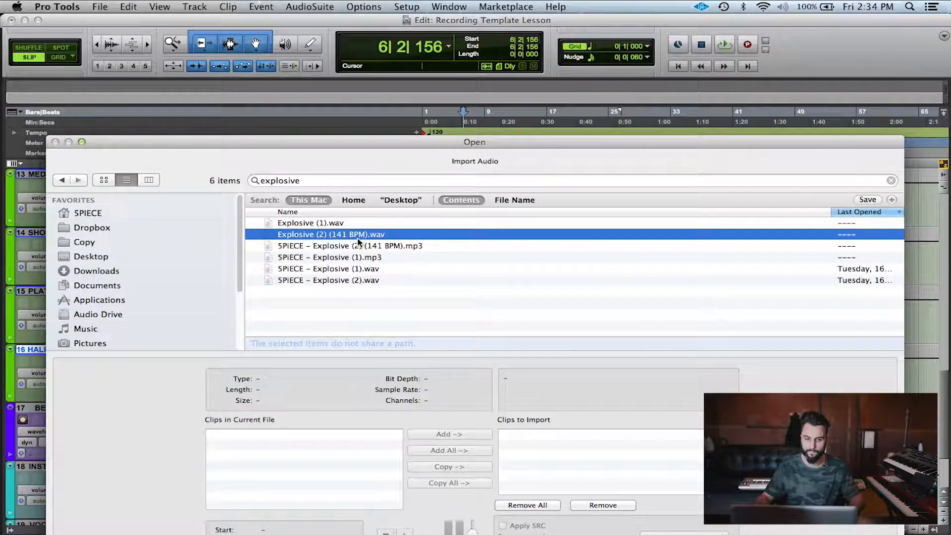
click(337, 224)
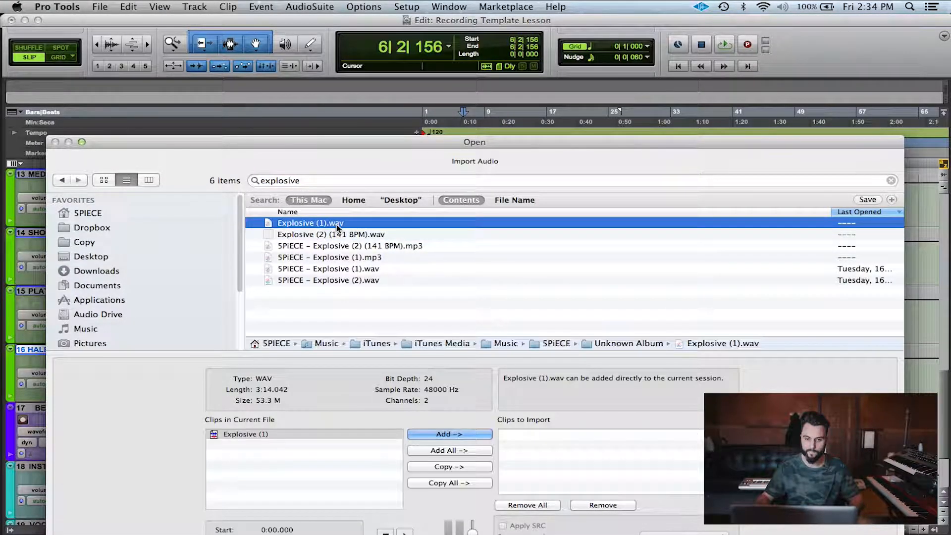
click(467, 468)
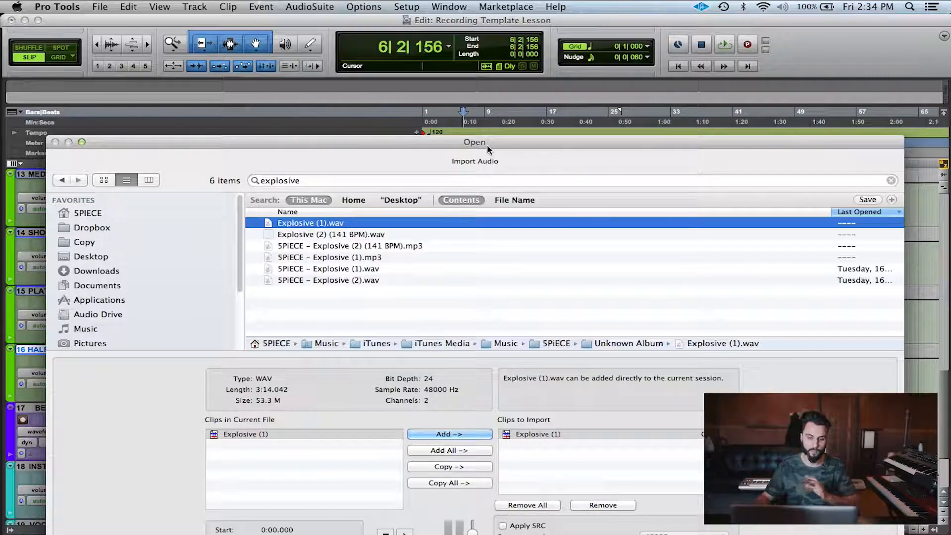
Import the clip into the session's Audio Files folder, placing it on a new track at Session Start.
drag(488, 148, 488, 65)
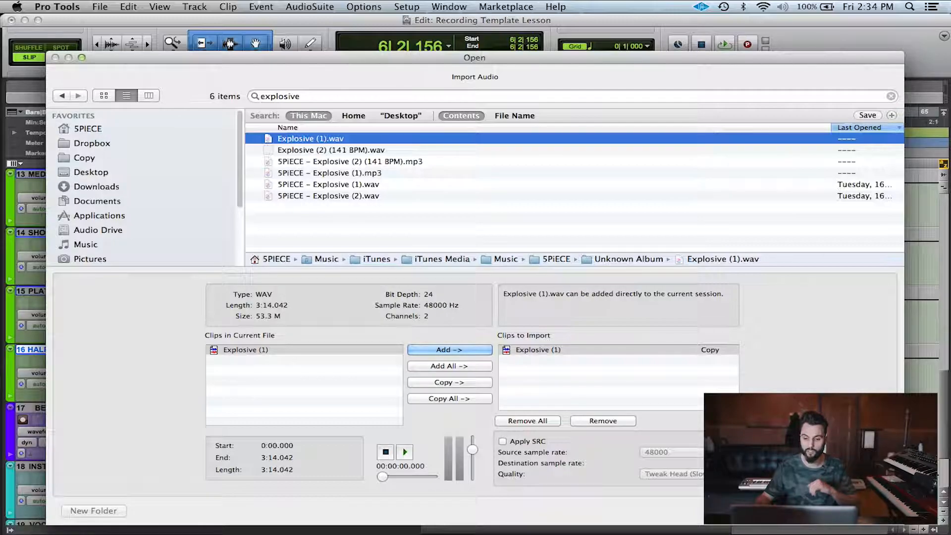
click(863, 511)
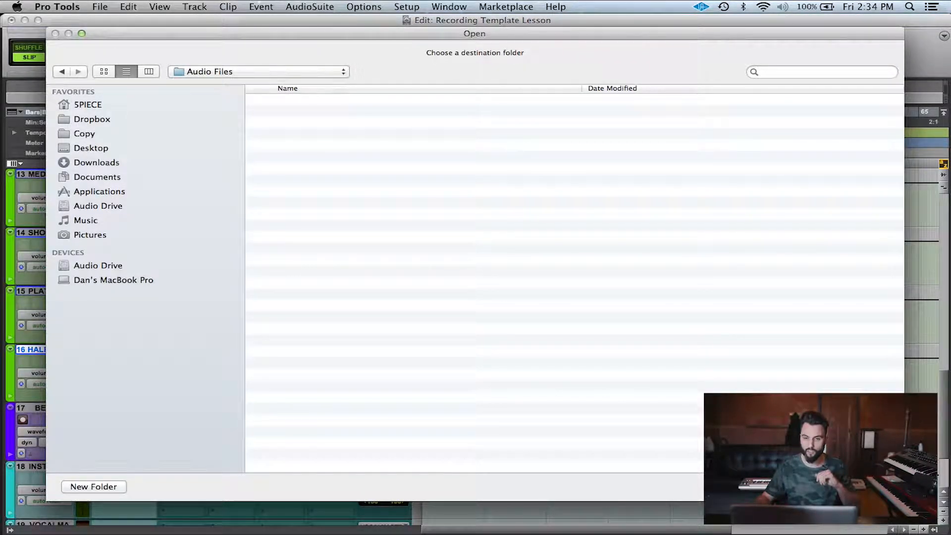
click(865, 487)
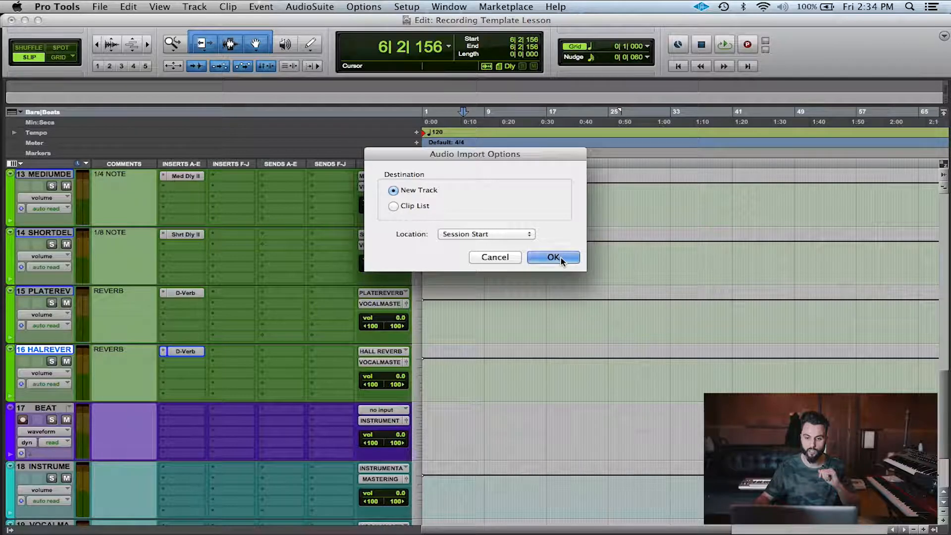
click(553, 257)
Move the Explosive (1) clip onto the BEAT track and delete the emptied import track.
scroll(538, 337, down, 1)
drag(536, 381, 528, 442)
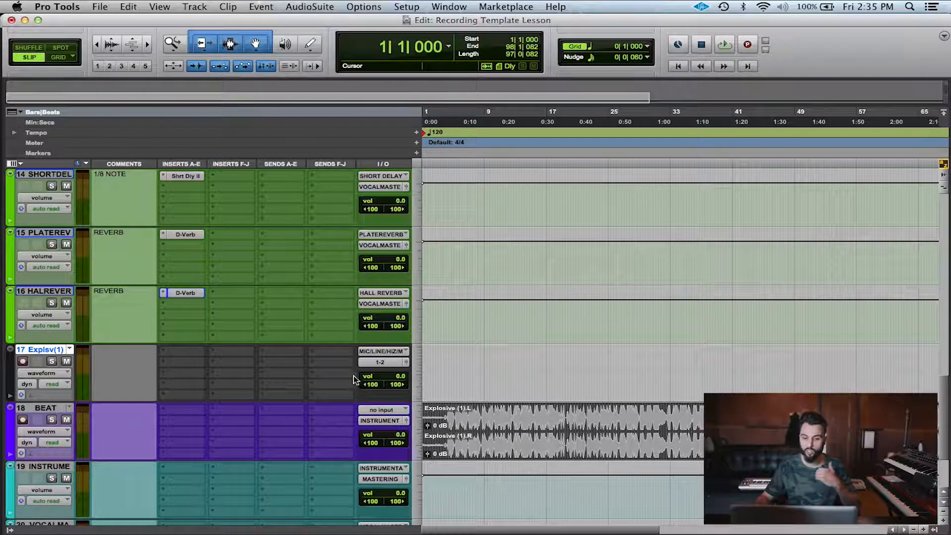
click(392, 364)
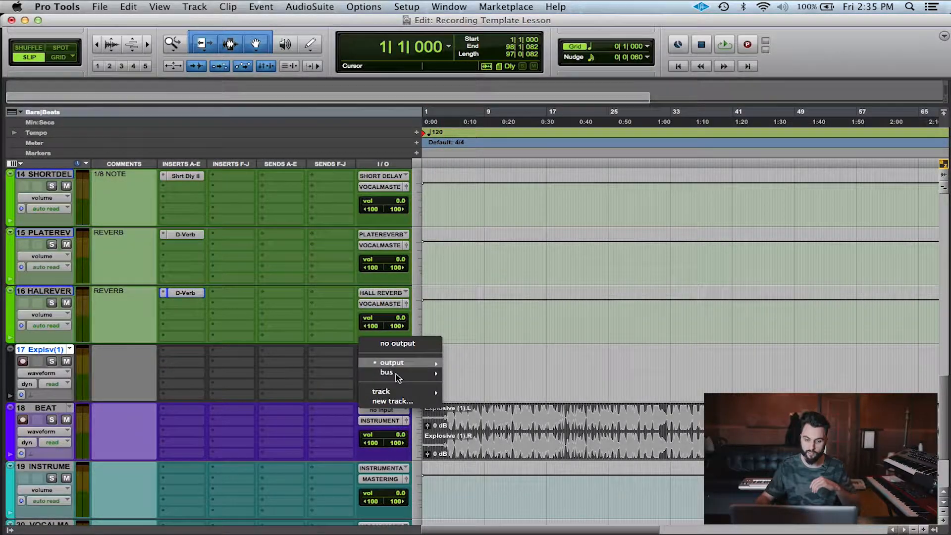
click(521, 356)
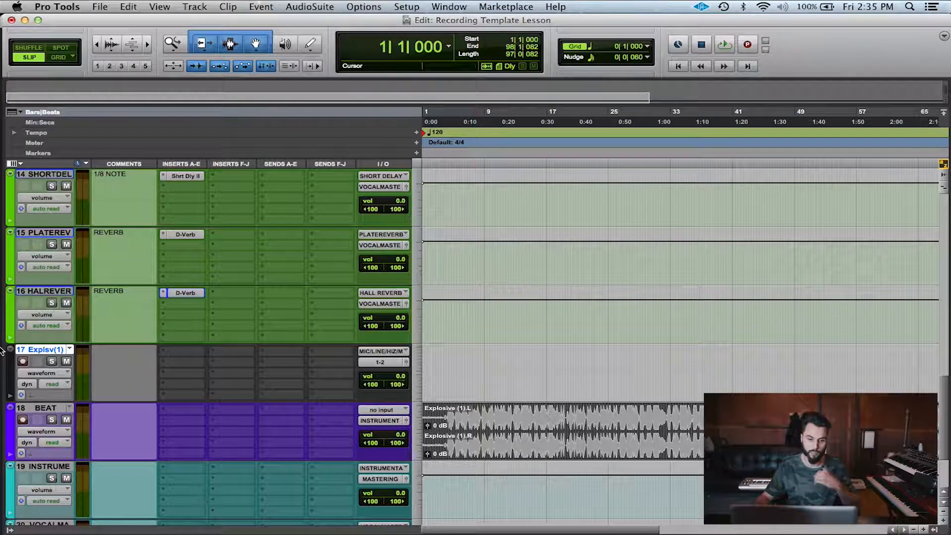
right_click(42, 349)
click(74, 437)
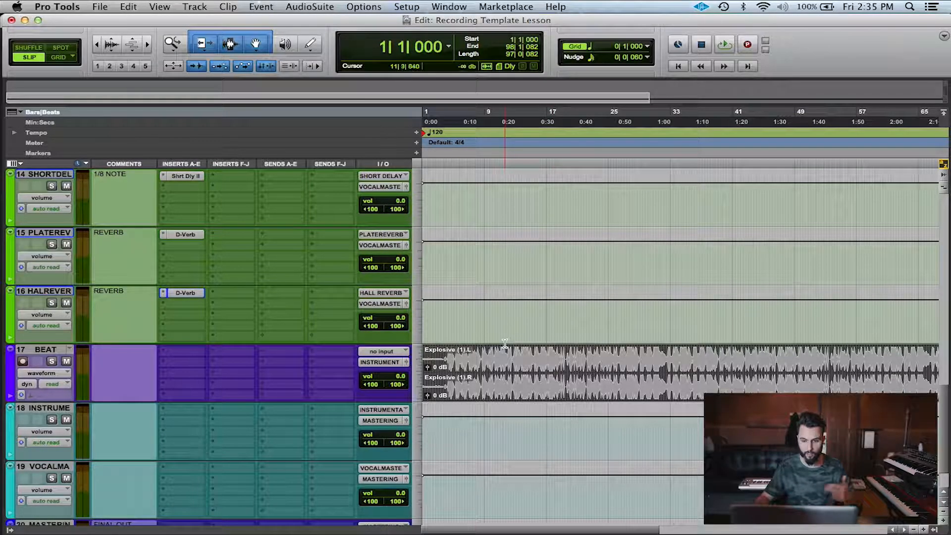
Show the transport window, switch the session to manual tempo and set the tempo to 141.
key(super+1)
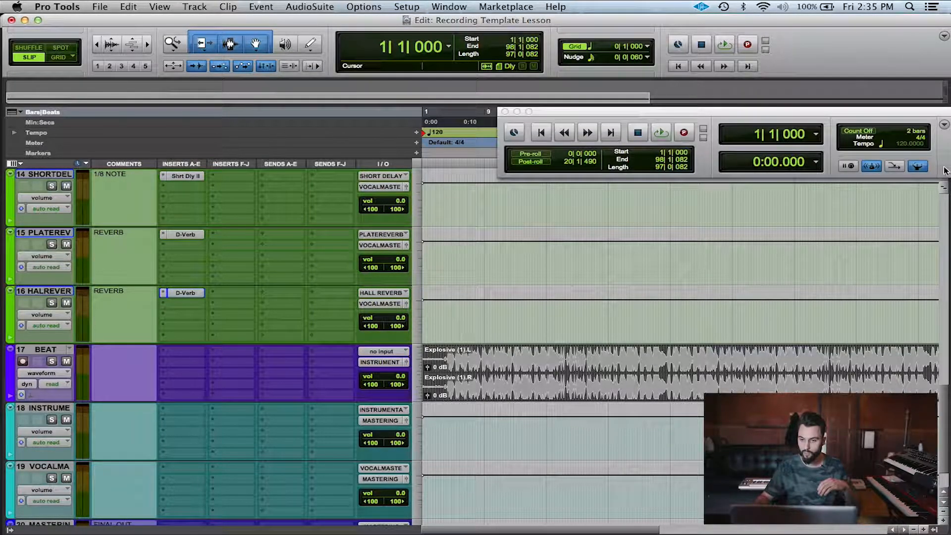
click(917, 168)
click(902, 144)
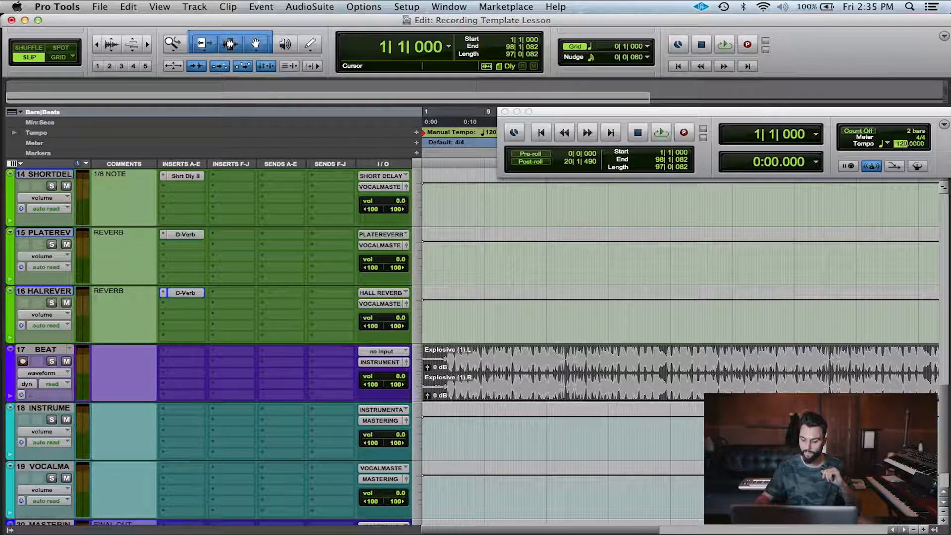
text(1)
key(Return)
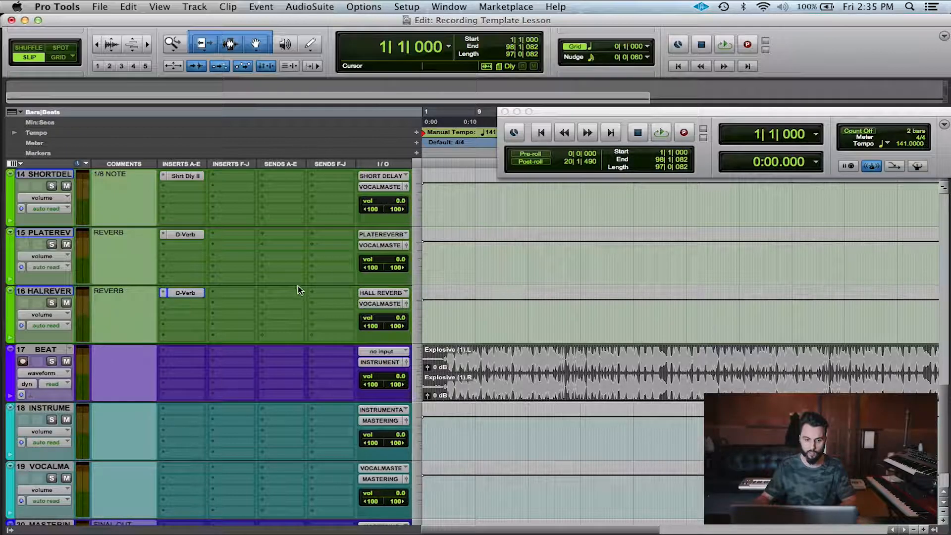
Return the cursor to the session start and create a click track.
key(Return)
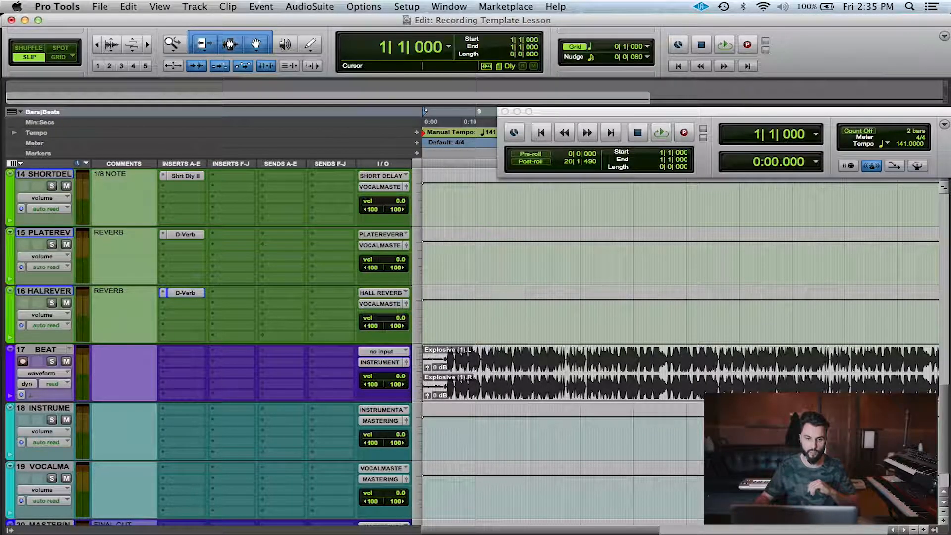
click(195, 8)
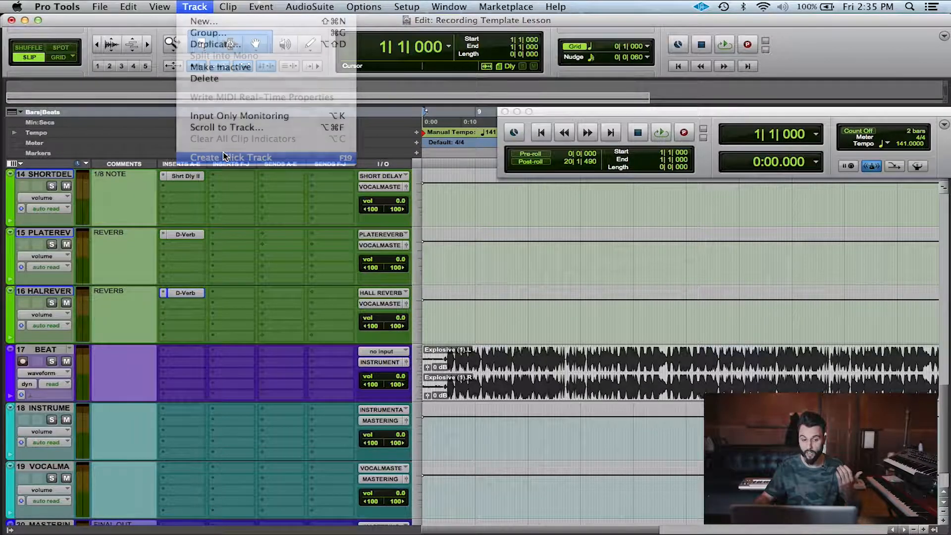
click(224, 156)
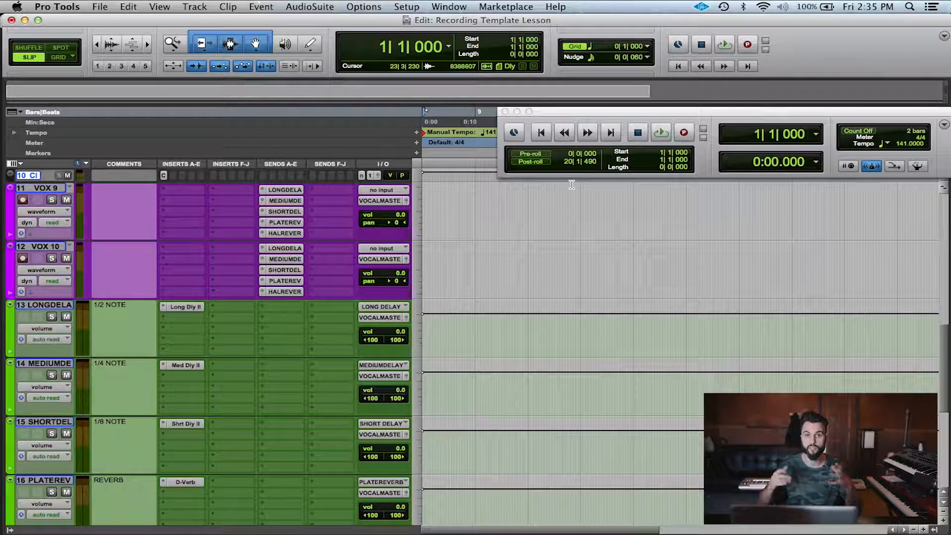
Hide the transport window and play the beat against the click from the session start, then stop playback.
key(space)
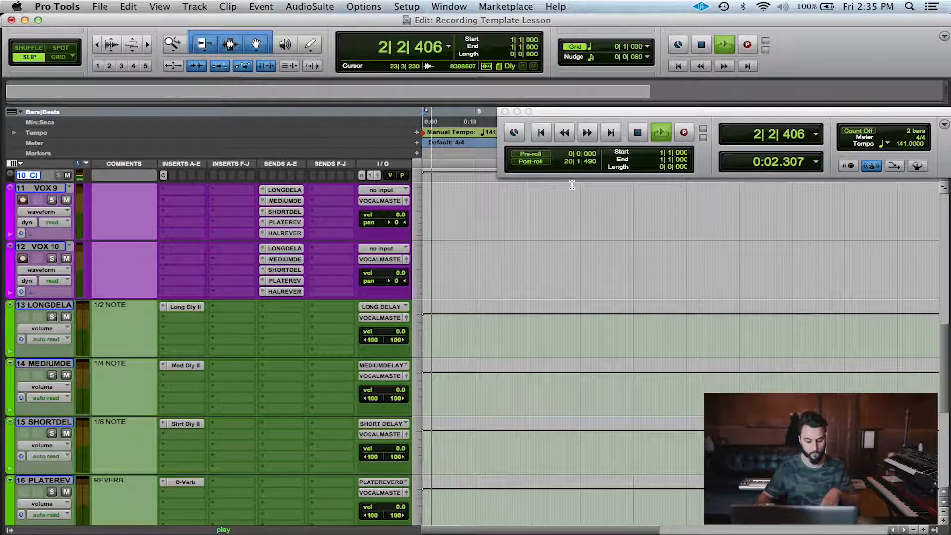
key(super+KP_1)
key(r)
scroll(541, 215, down, 5)
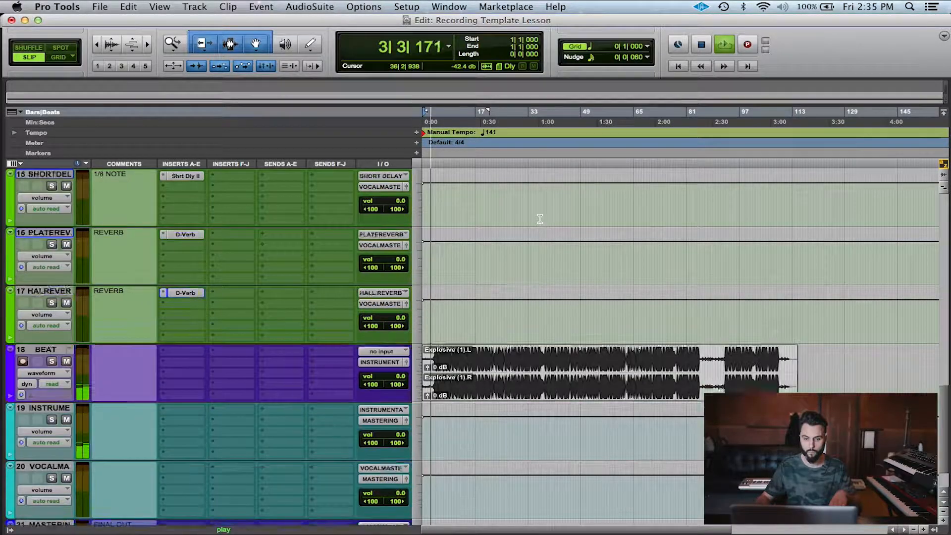
scroll(540, 218, up, 1)
key(t)
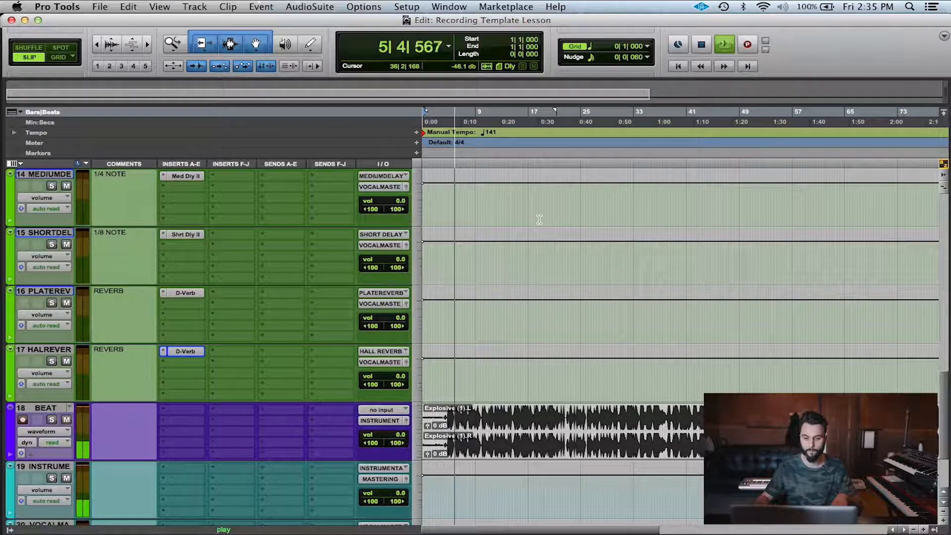
key(space)
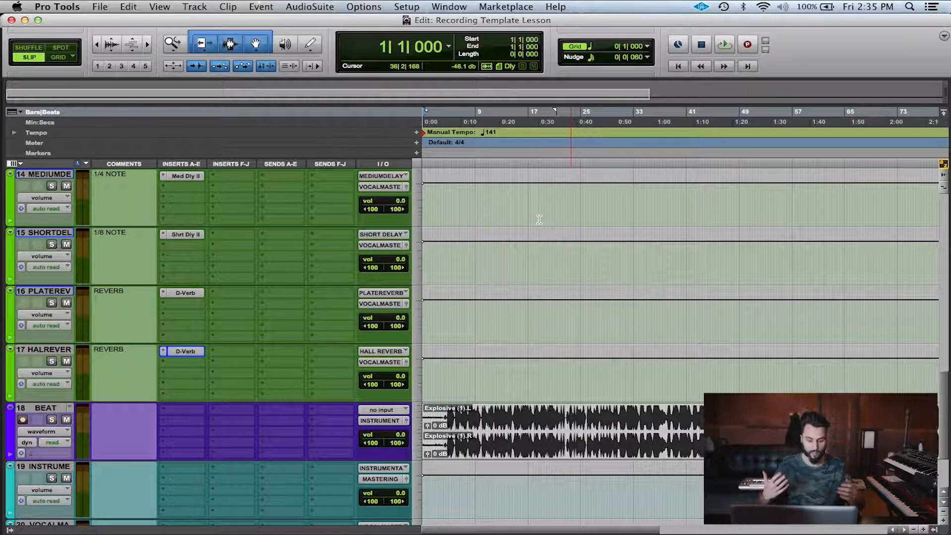
Select the opening section of the BEAT clip from about bar 4 to bar 24.
key(r)
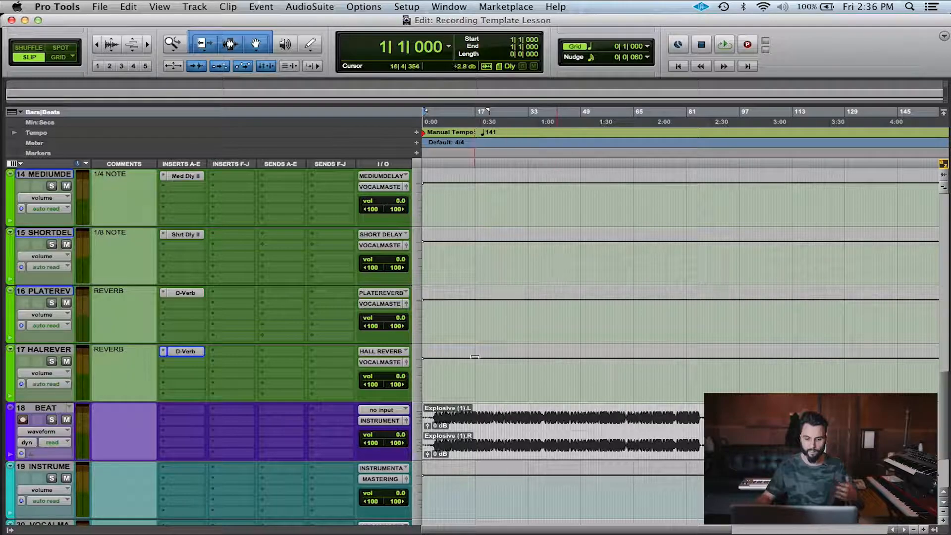
scroll(451, 354, down, 1)
drag(433, 356, 498, 356)
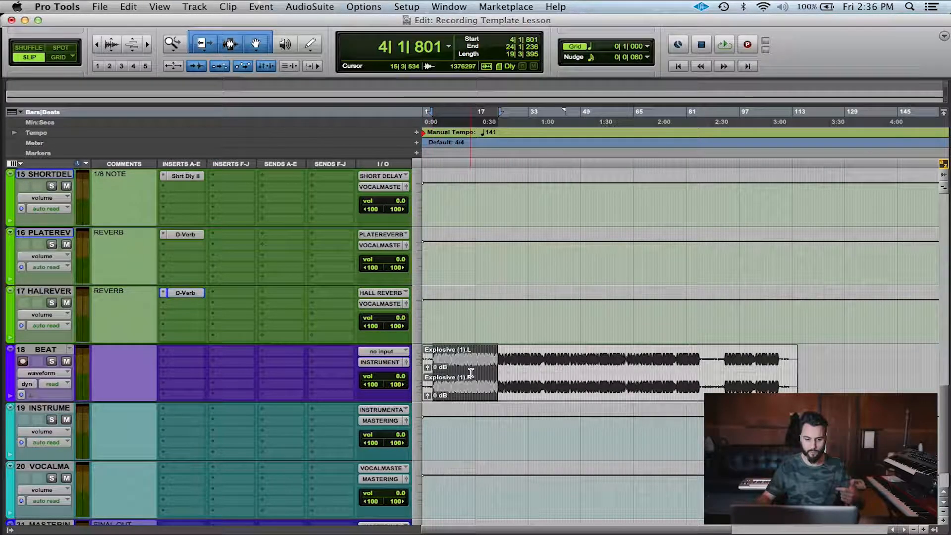
scroll(421, 376, down, 1)
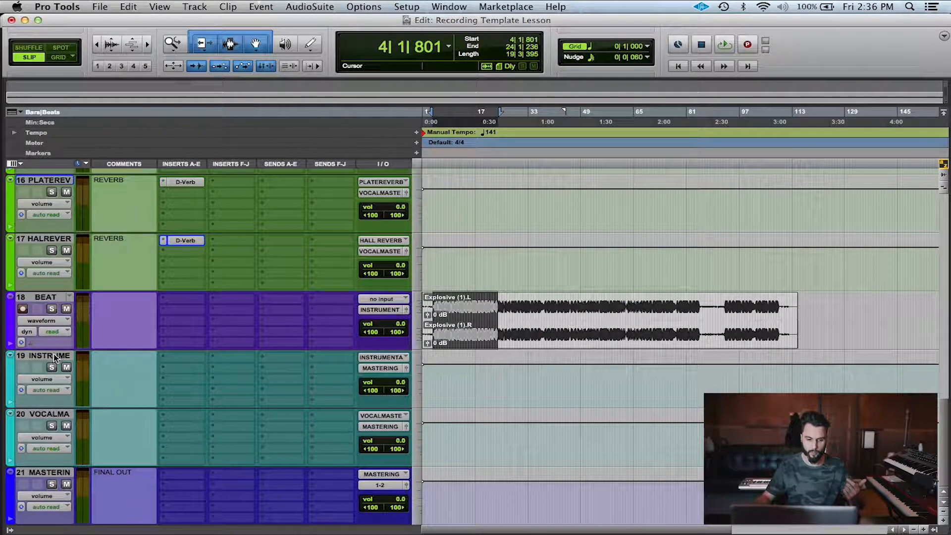
Play the selected beat section with the INSTRUMENTAL MASTER track unmuted and again muted, then unmute it and save the session.
key(space)
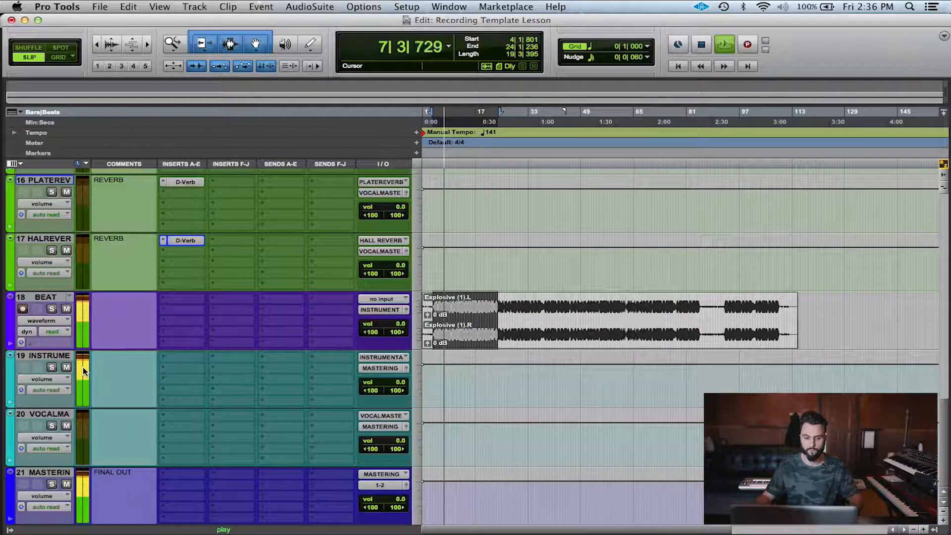
key(space)
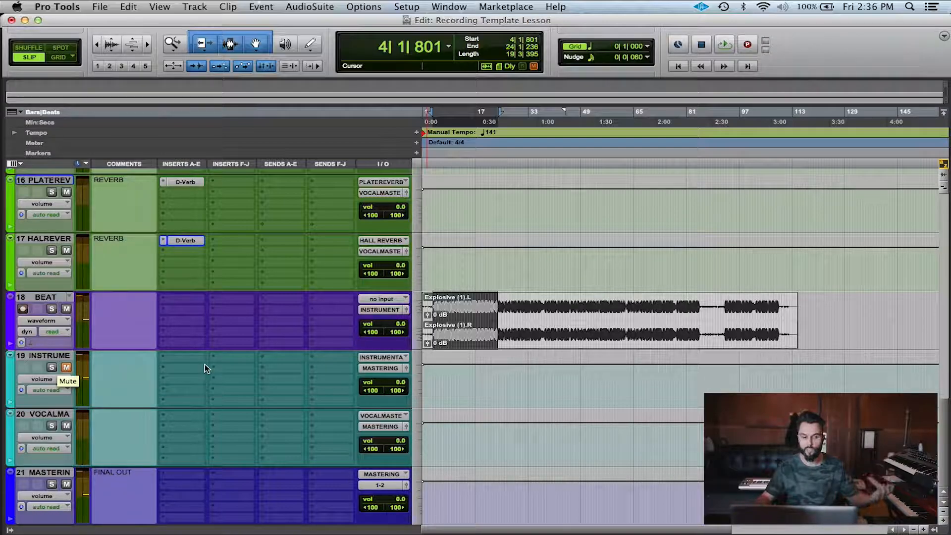
key(space)
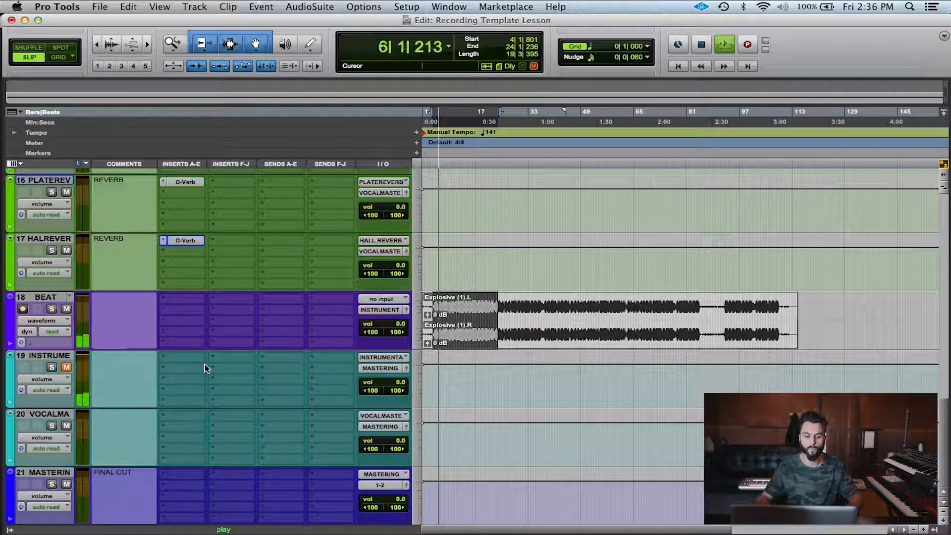
key(space)
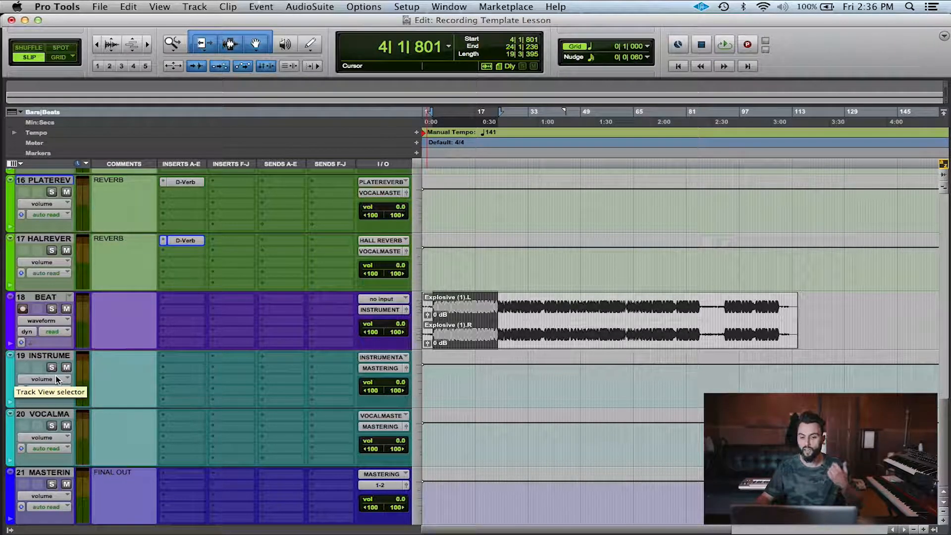
key(super+s)
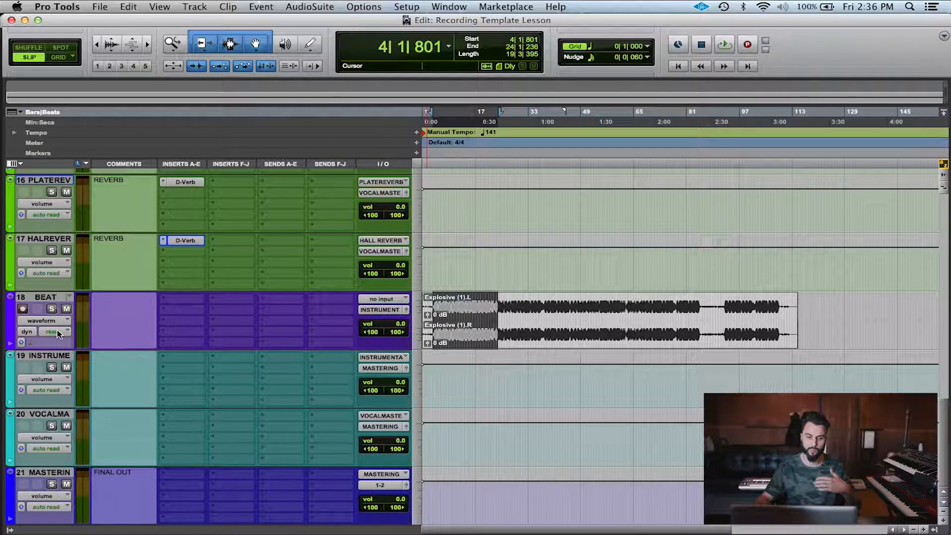
Solo the BEAT track, play the selected section to check the signal reaching the master tracks, then stop and unsolo it.
click(56, 298)
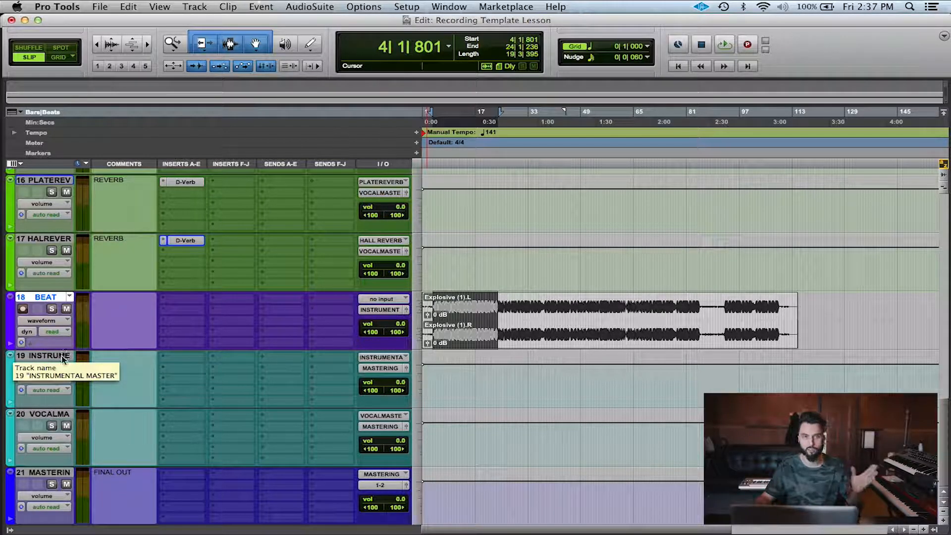
click(52, 309)
key(space)
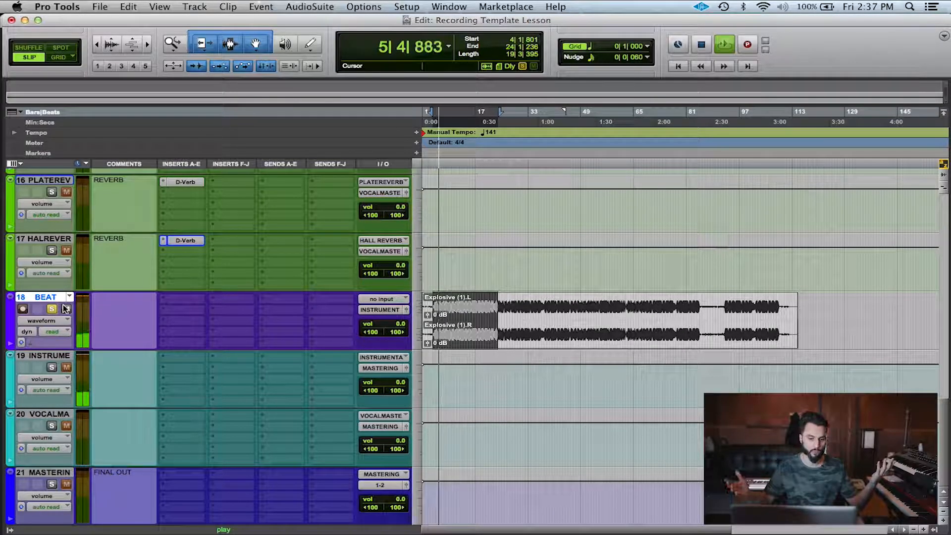
key(space)
click(53, 310)
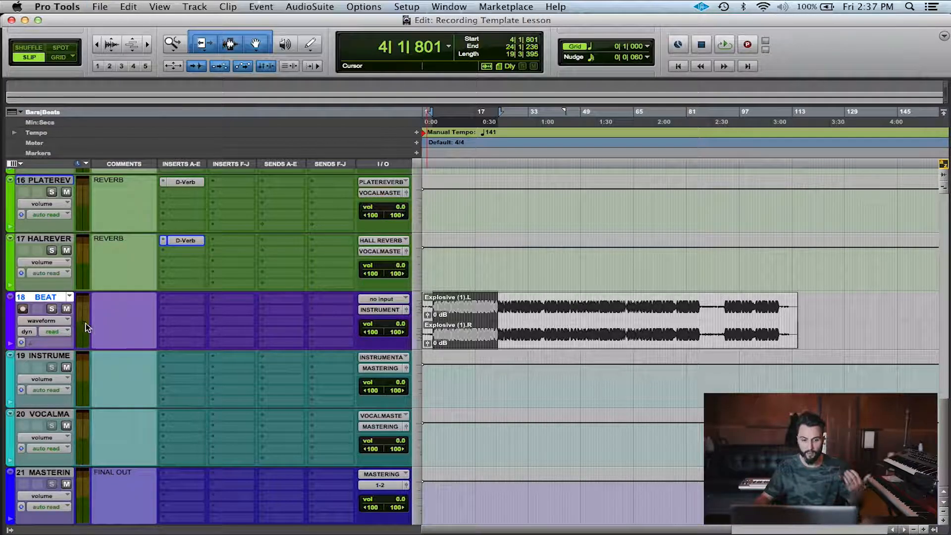
Solo-safe the master tracks and play the selected section with the BEAT track soloed, then stop playback.
click(52, 310)
key(space)
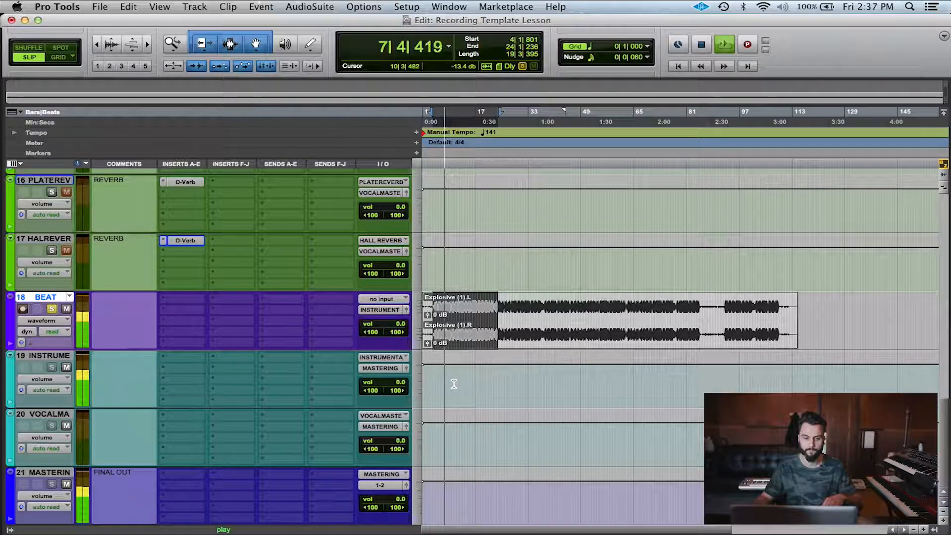
key(space)
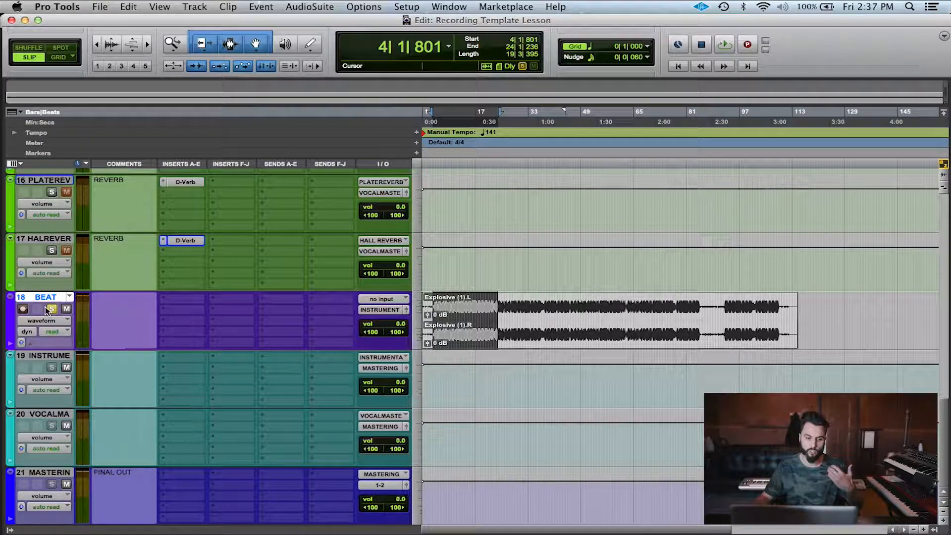
Unsolo BEAT, solo-safe the five effect return tracks from the long delay to the hall reverb, and save the session.
scroll(101, 305, up, 4)
scroll(55, 349, up, 5)
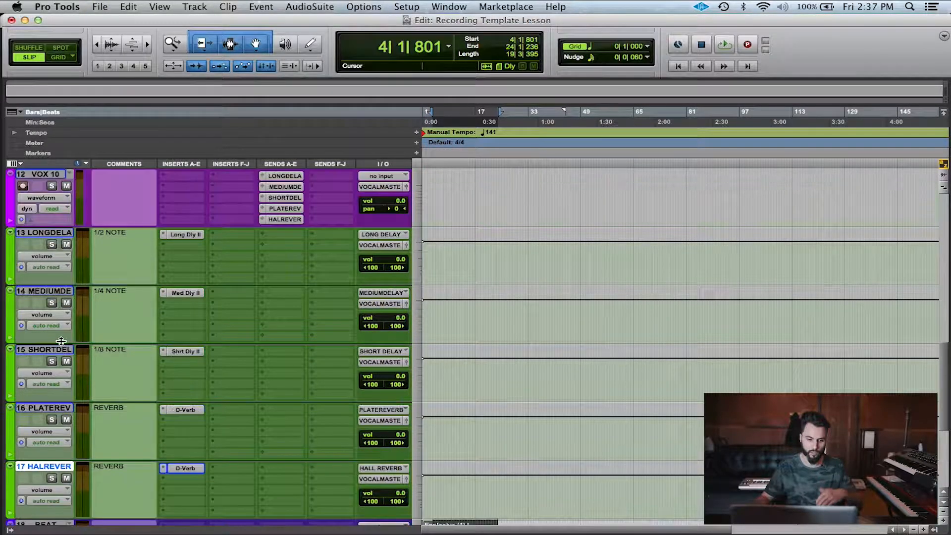
click(58, 292)
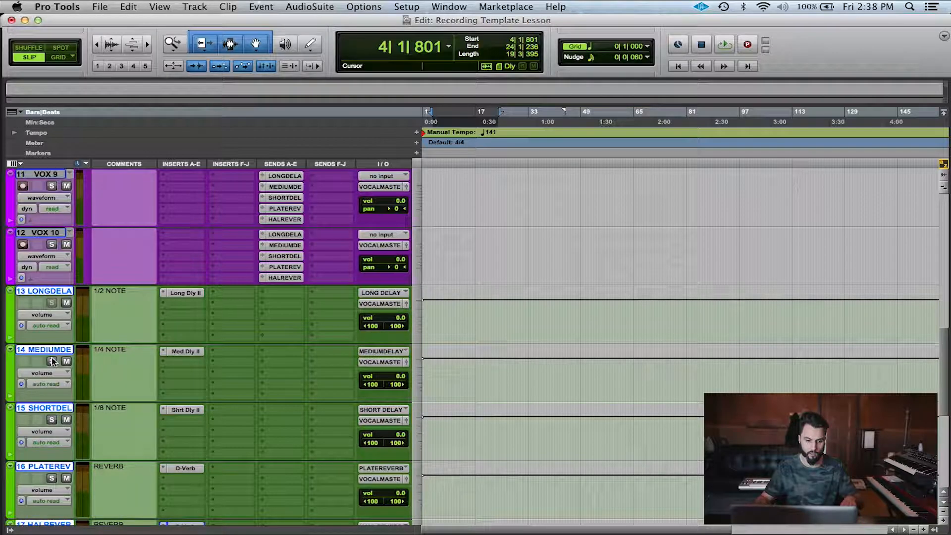
scroll(54, 418, down, 2)
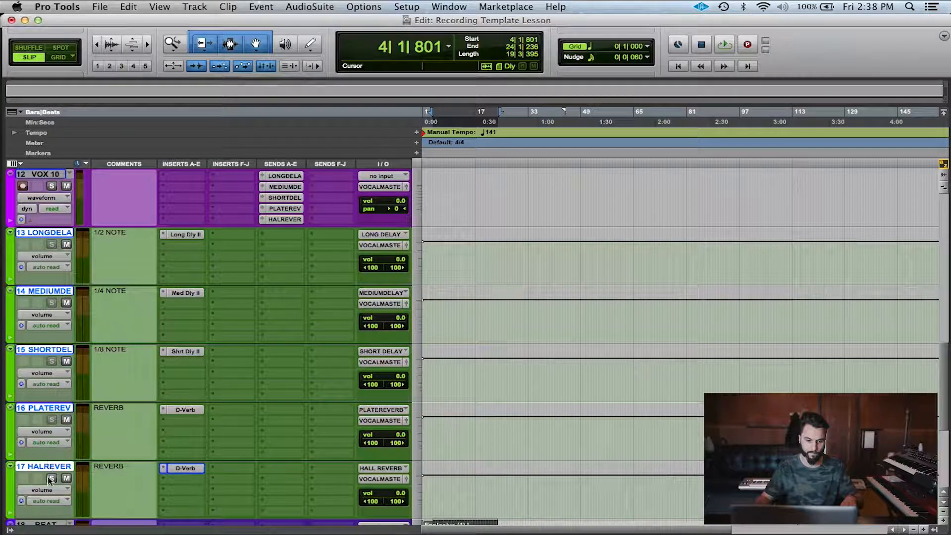
key(super+s)
alt+click(51, 351)
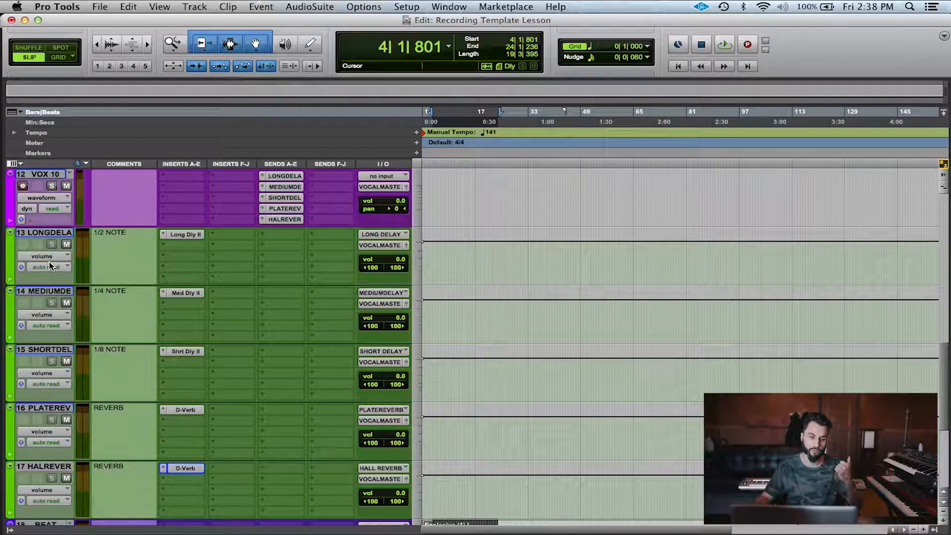
Move the click track to the top of the track list, above the record track.
scroll(82, 290, down, 5)
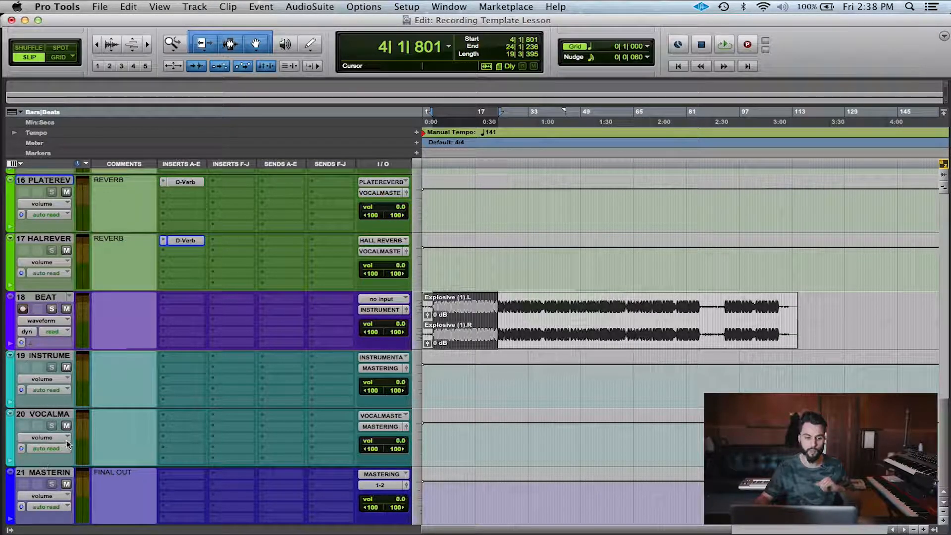
scroll(124, 382, up, 1)
scroll(124, 382, up, 3)
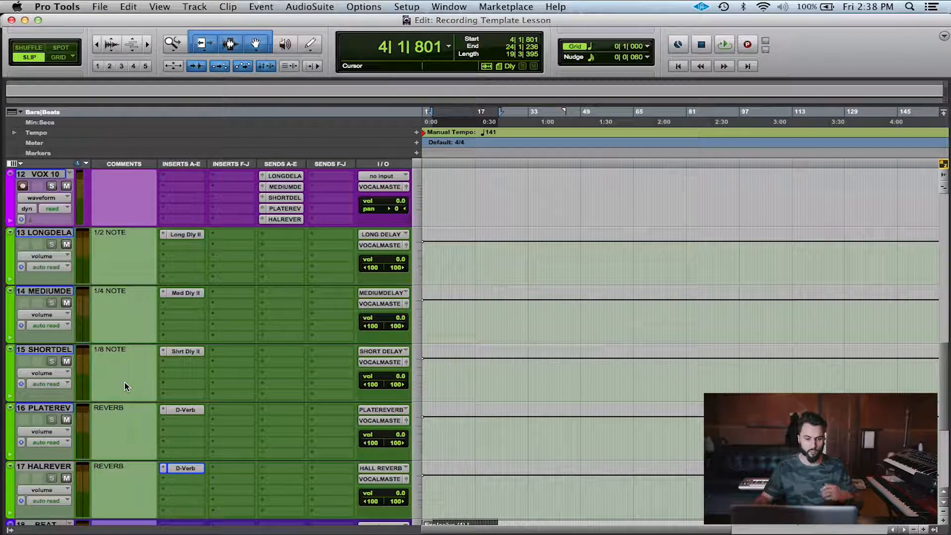
scroll(124, 382, down, 2)
scroll(124, 382, up, 3)
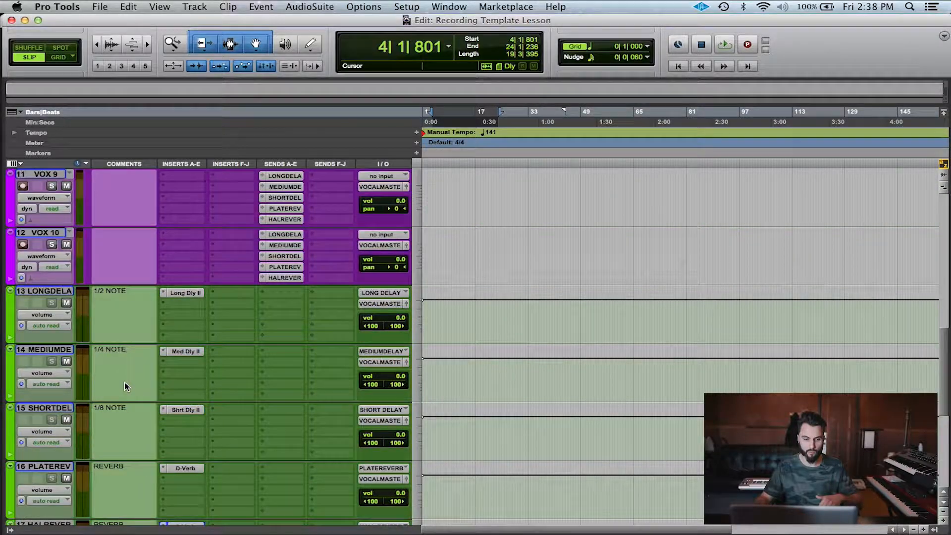
scroll(124, 383, up, 5)
drag(28, 412, 39, 81)
drag(36, 117, 27, 175)
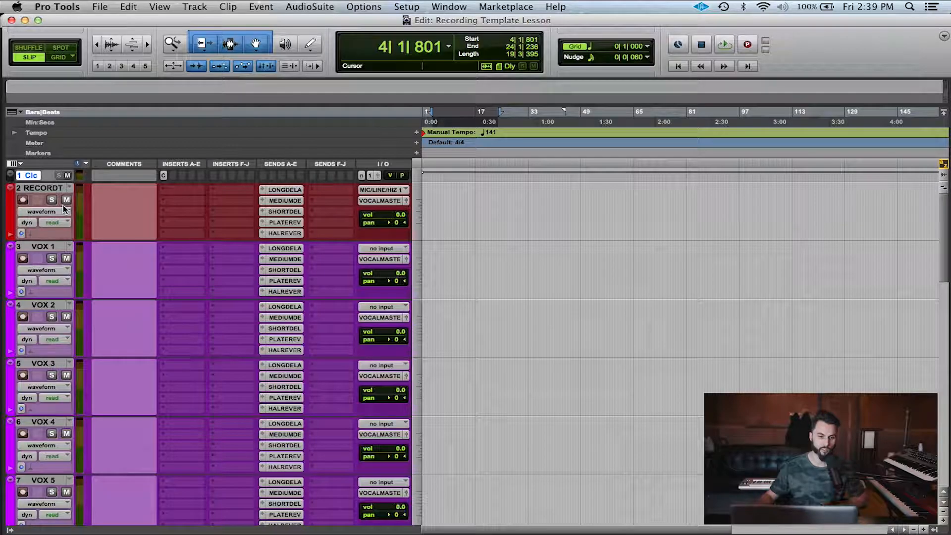
Record-enable the record track, move it between VOX 10 and the long delay track, and check the VOCAL MASTER and MASTERING meters.
click(23, 200)
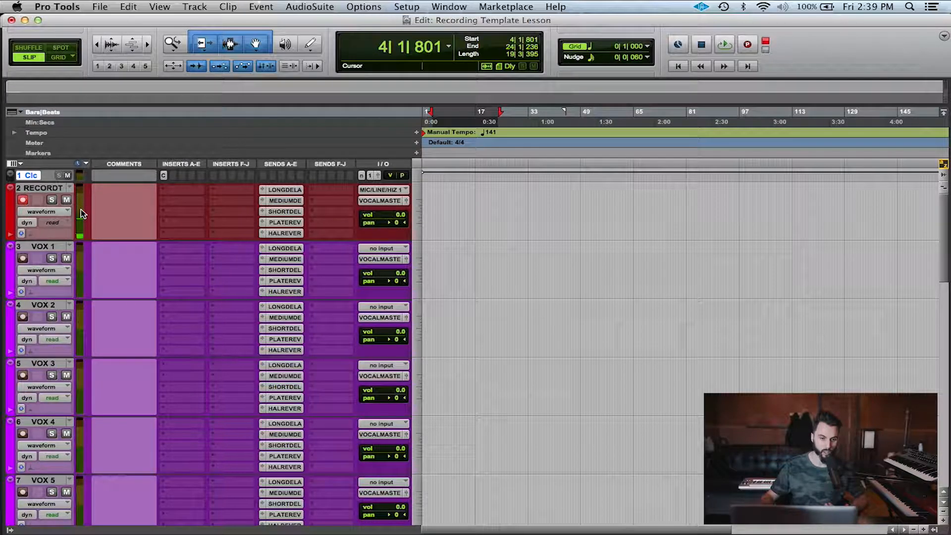
drag(53, 190, 70, 397)
scroll(126, 372, down, 1)
scroll(118, 364, down, 5)
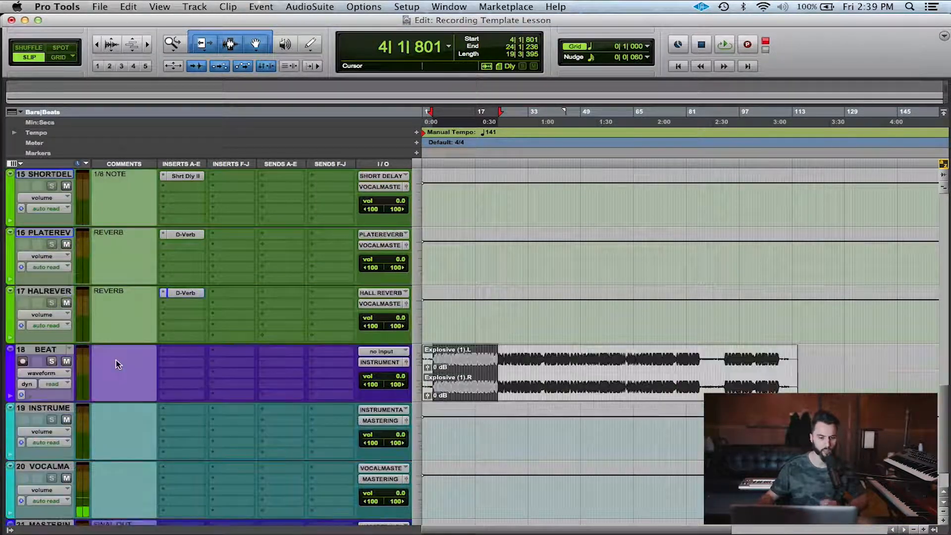
scroll(116, 360, down, 1)
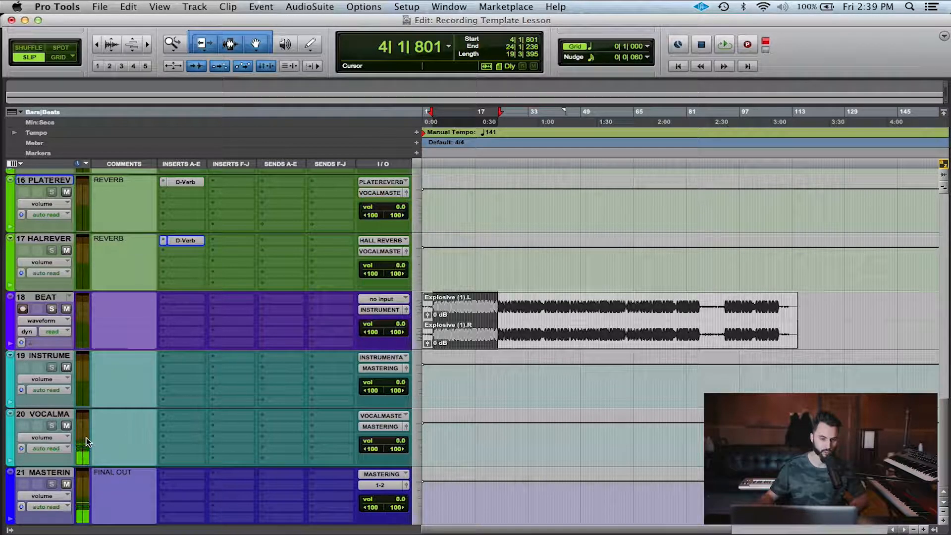
Mute the record track to check its effect on the master track meters, then unmute it.
scroll(86, 438, up, 6)
click(106, 308)
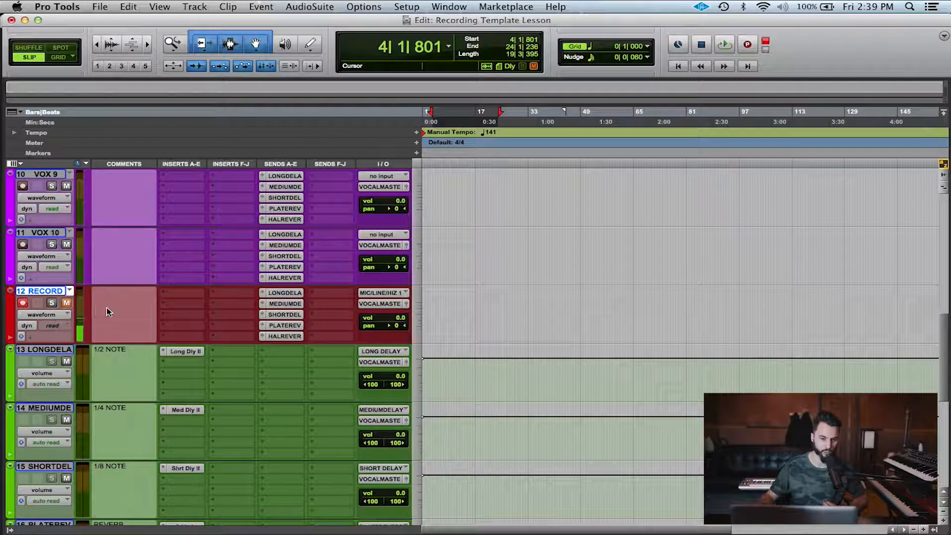
scroll(106, 310, down, 4)
scroll(105, 311, up, 4)
click(66, 303)
Mute the VOCAL MASTER track to check the signal reaching MASTERING, then unmute it.
scroll(72, 304, down, 6)
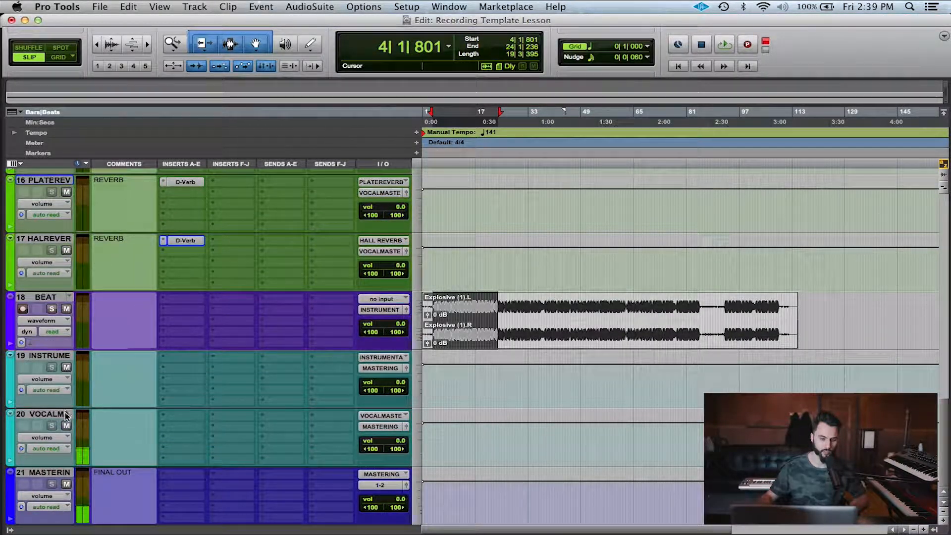
click(66, 427)
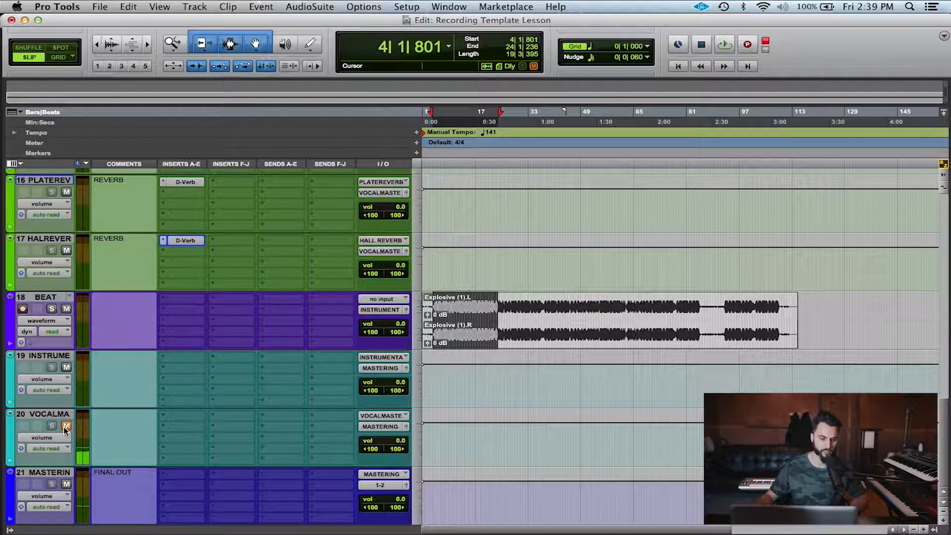
click(63, 429)
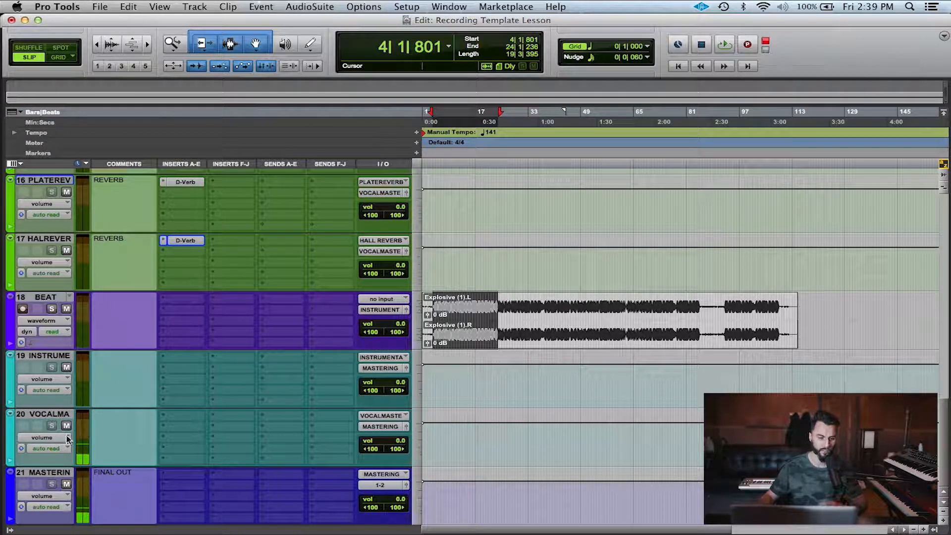
Test the record track's long, medium and short delay sends by raising each to 0.0 dB and lowering it back to minus infinity.
scroll(67, 435, up, 5)
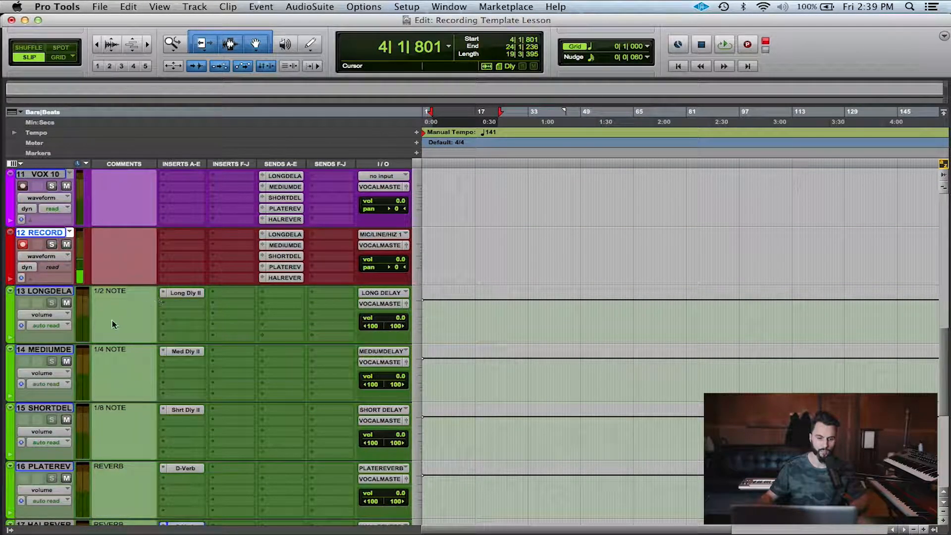
click(285, 234)
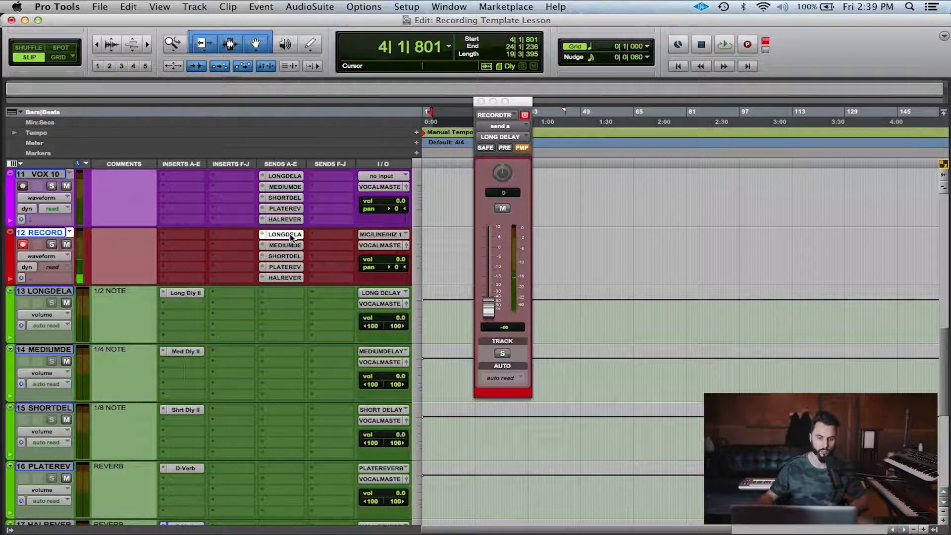
alt+click(488, 309)
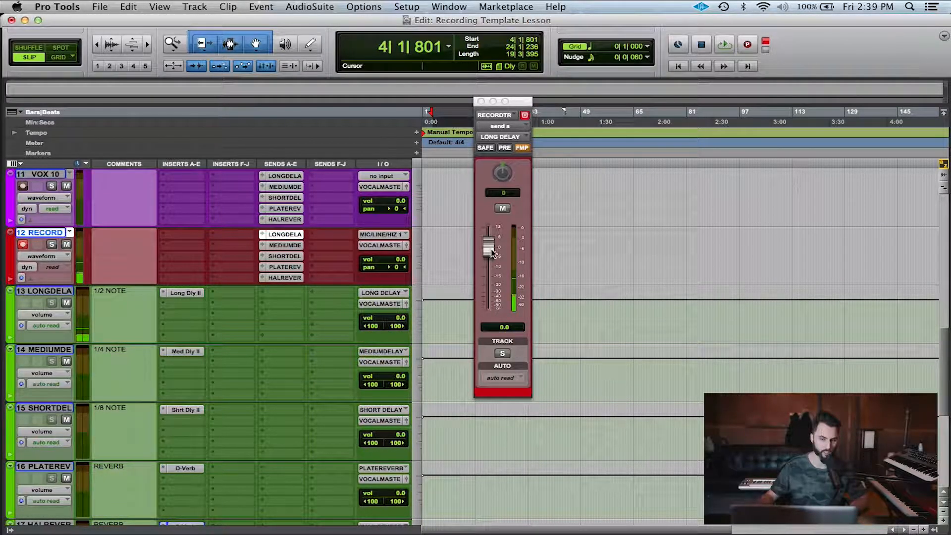
drag(489, 251, 489, 309)
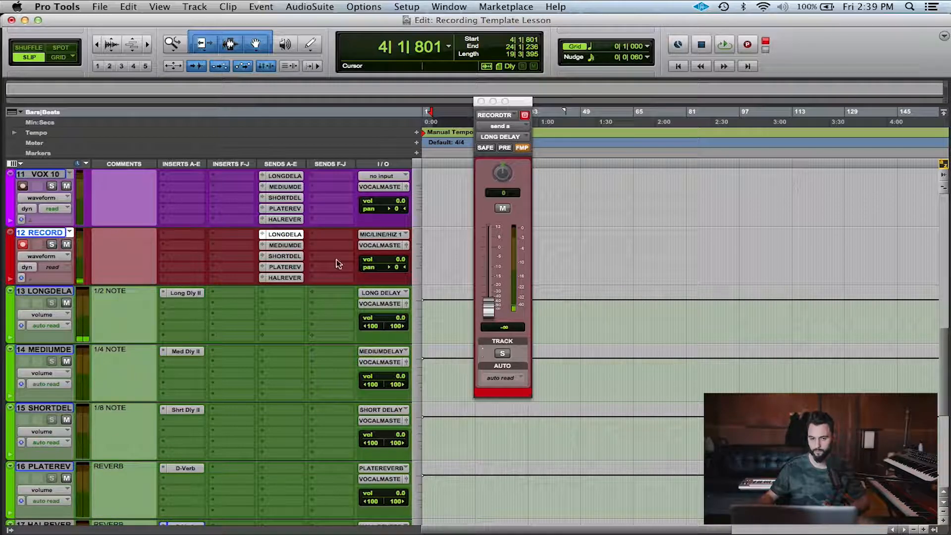
click(289, 245)
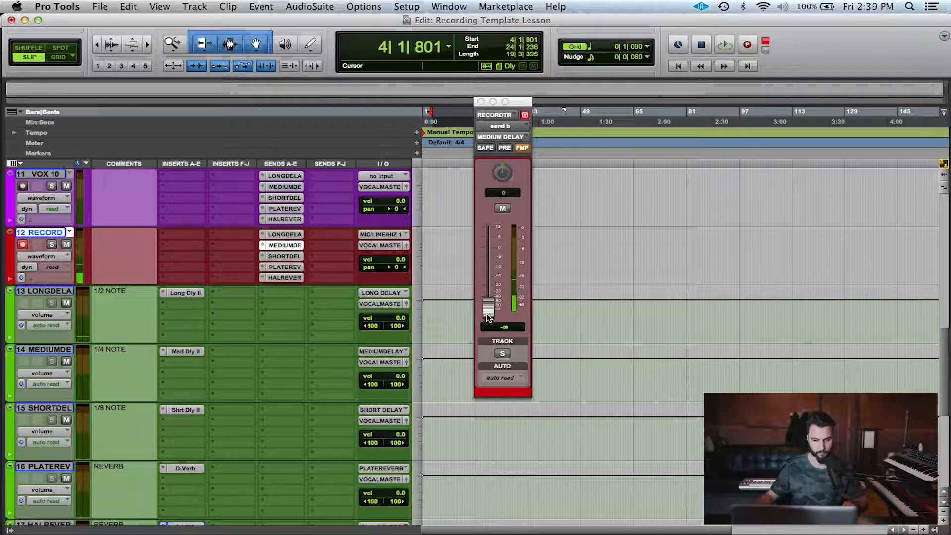
alt+click(488, 316)
drag(489, 247, 489, 310)
click(291, 256)
alt+click(491, 311)
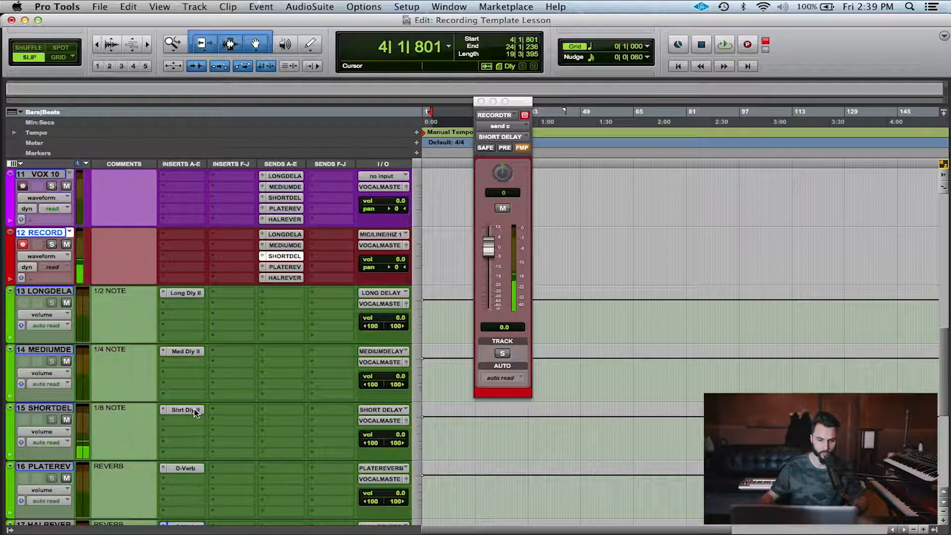
drag(489, 248, 484, 375)
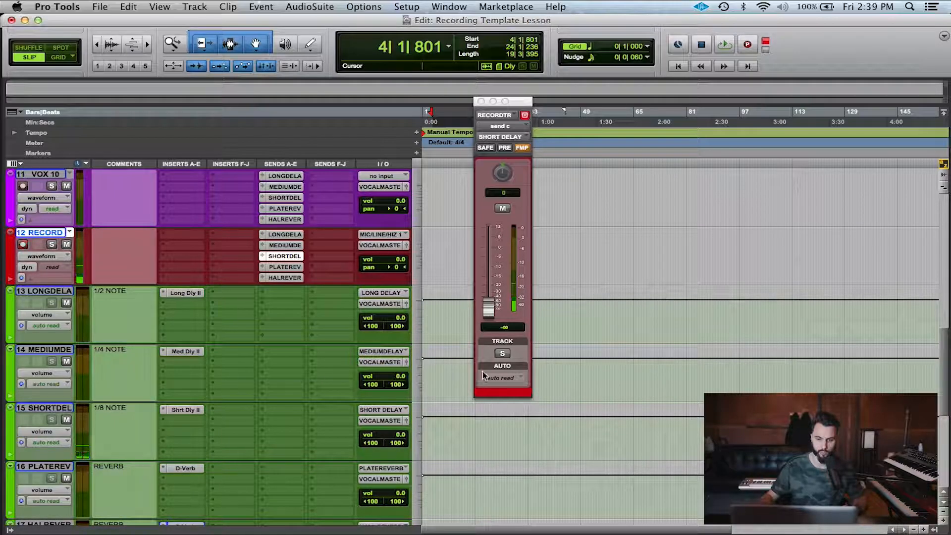
Test the record track's plate and hall reverb sends by raising each to 0.0 dB and lowering it back to minus infinity.
click(288, 267)
alt+click(486, 310)
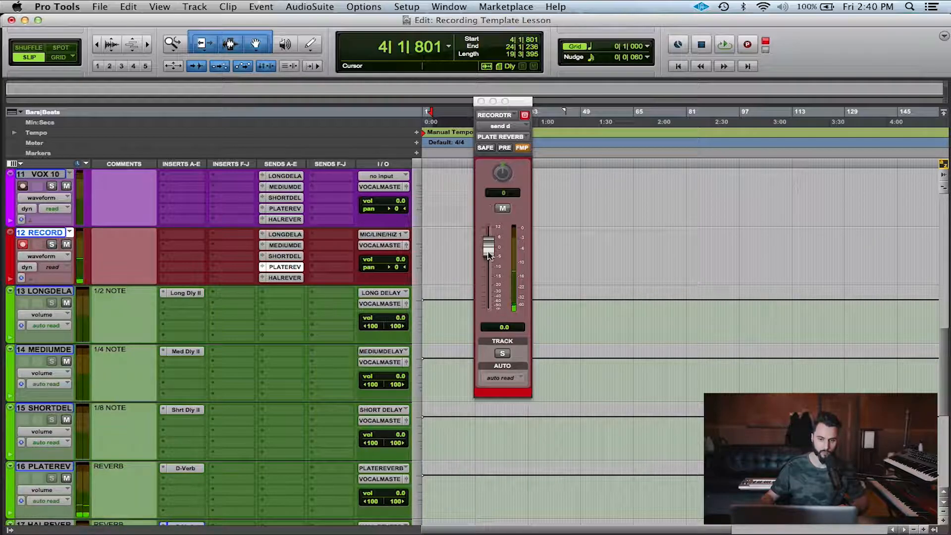
drag(496, 254, 491, 310)
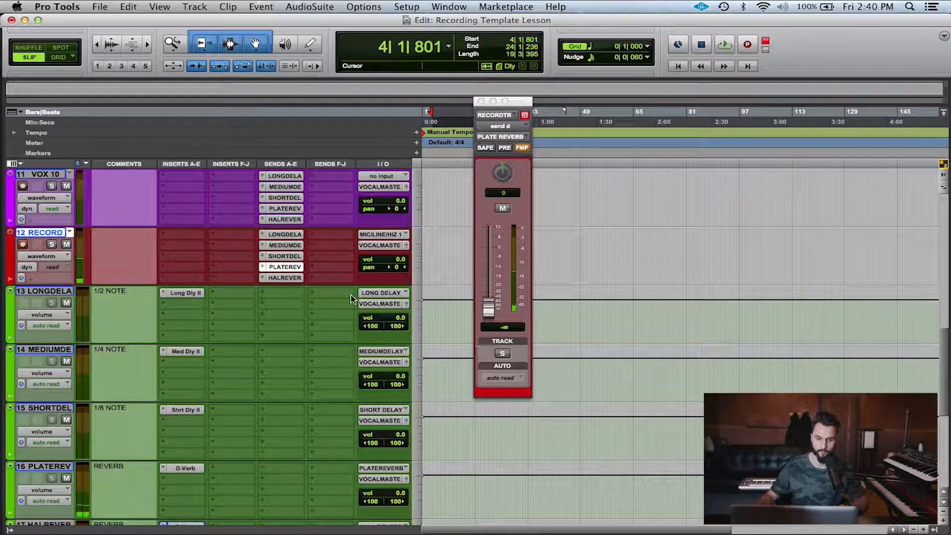
click(283, 277)
alt+click(486, 306)
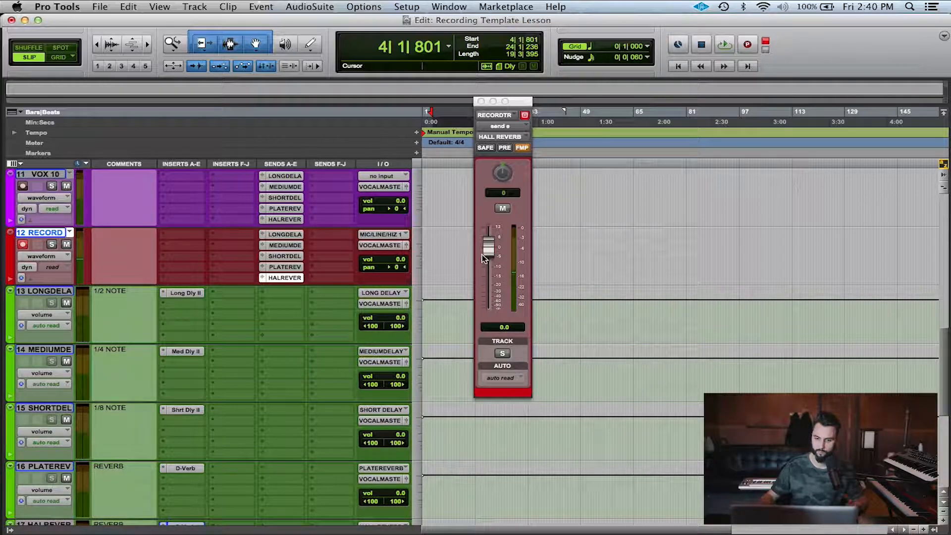
drag(484, 254, 488, 312)
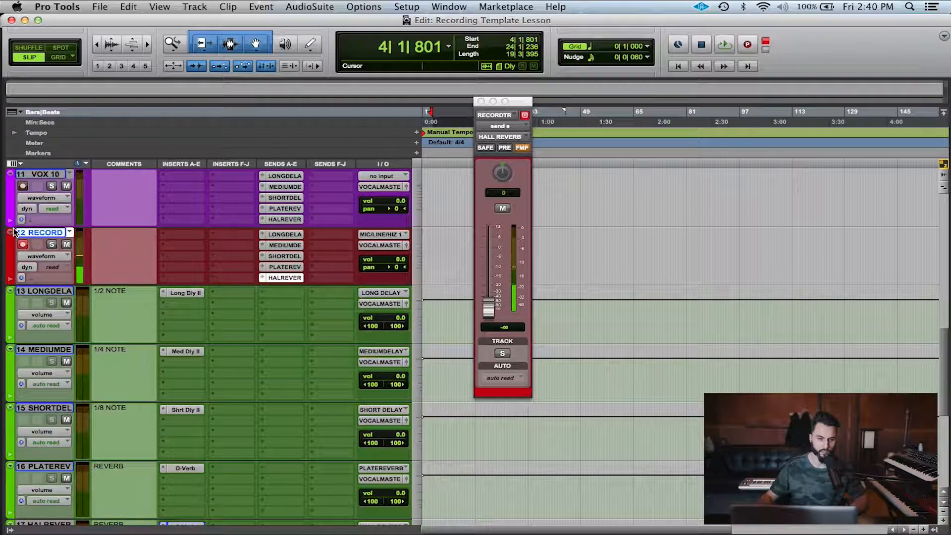
Disarm the record track, move it back between the click track and VOX 1, and close its send window.
click(23, 245)
mouse_move(46, 233)
mouse_down()
mouse_move(58, 66)
mouse_move(38, 224)
mouse_up()
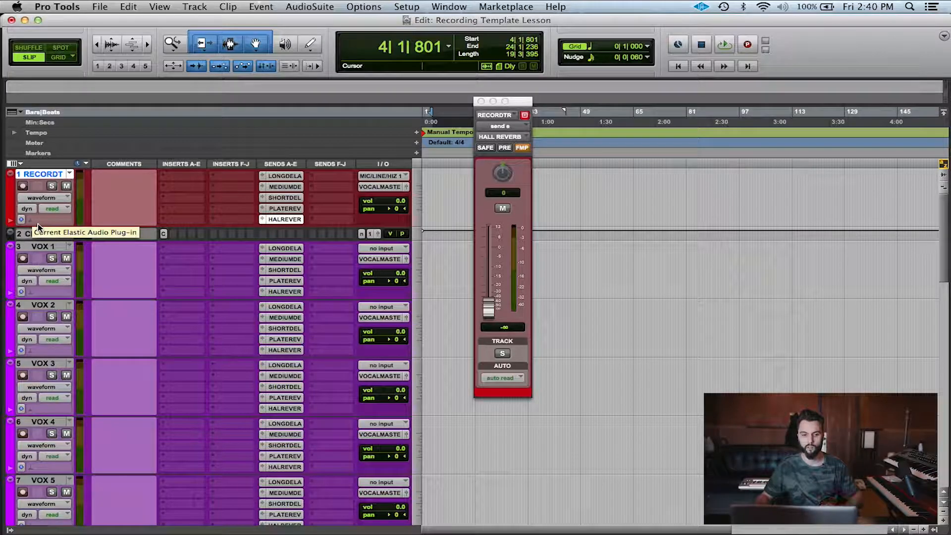
drag(28, 234, 30, 182)
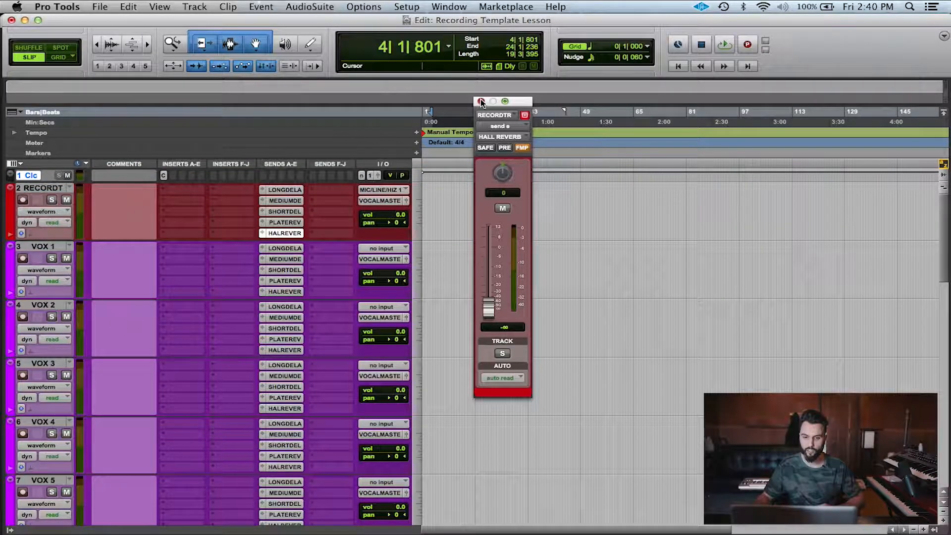
click(481, 103)
click(465, 207)
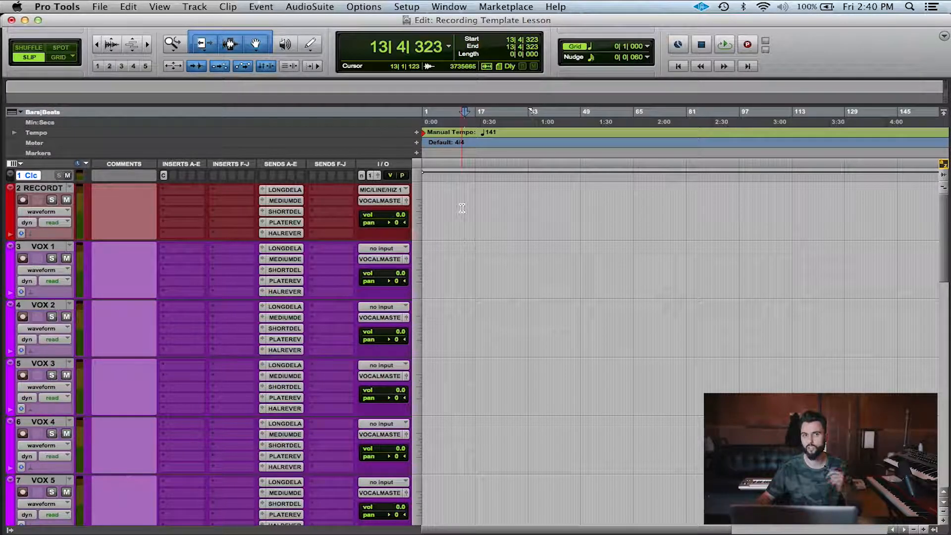
Review the template's track layout from the record and VOX tracks through the effects and beat down to MASTERING.
scroll(462, 208, down, 12)
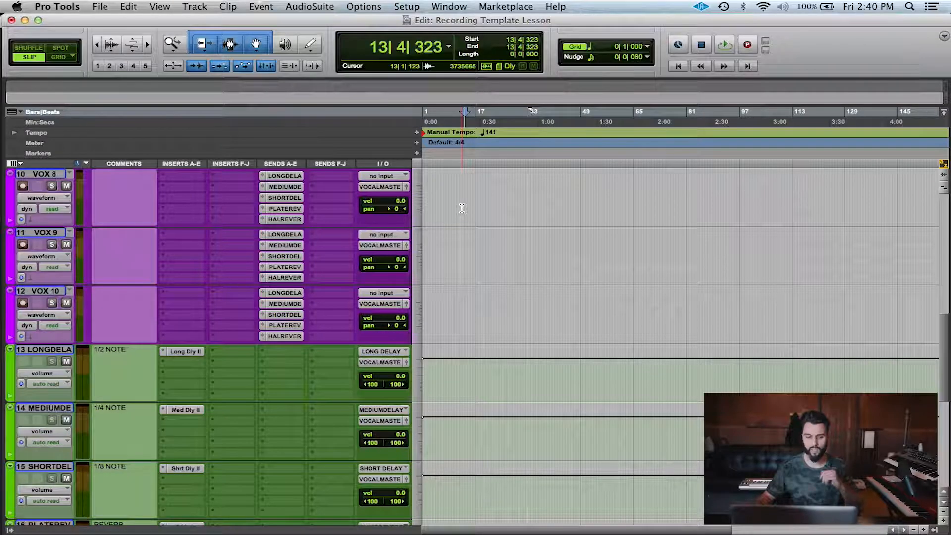
scroll(462, 208, down, 2)
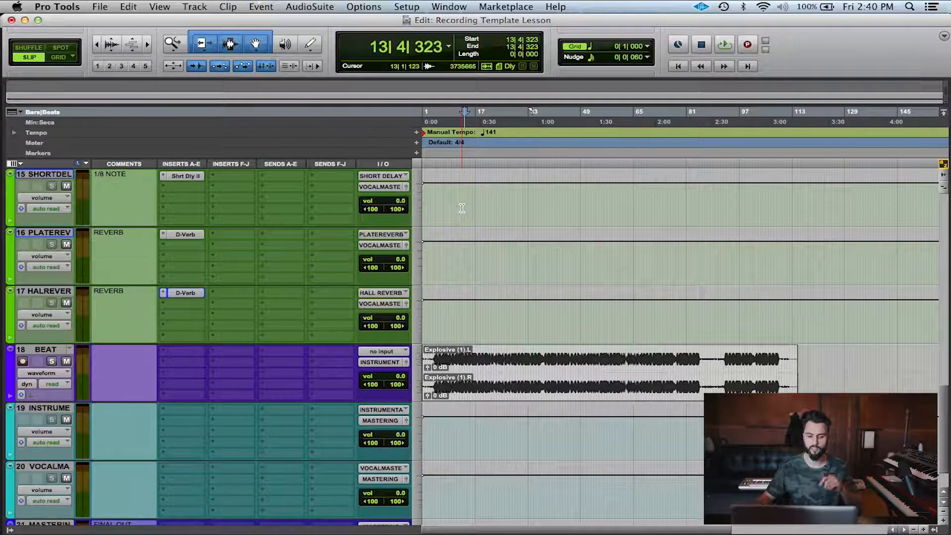
scroll(461, 208, down, 1)
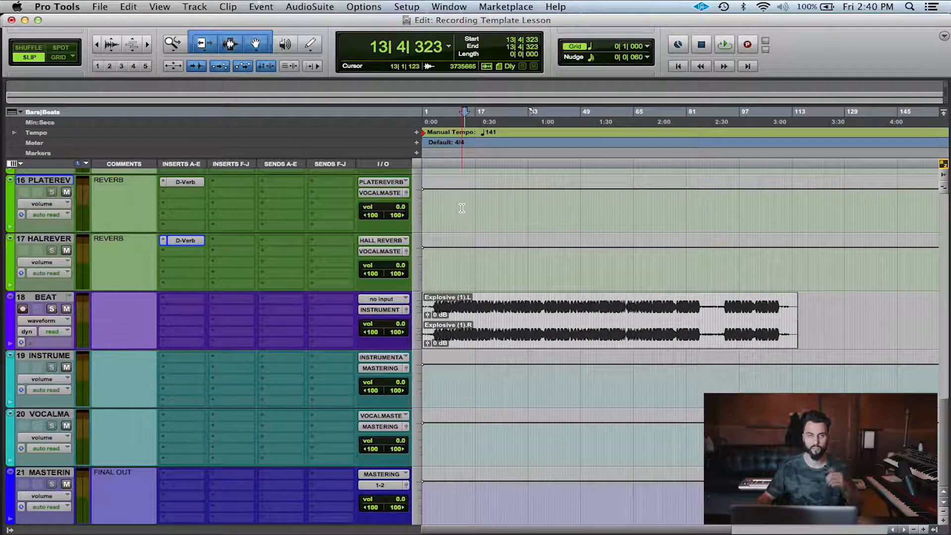
scroll(462, 208, up, 1)
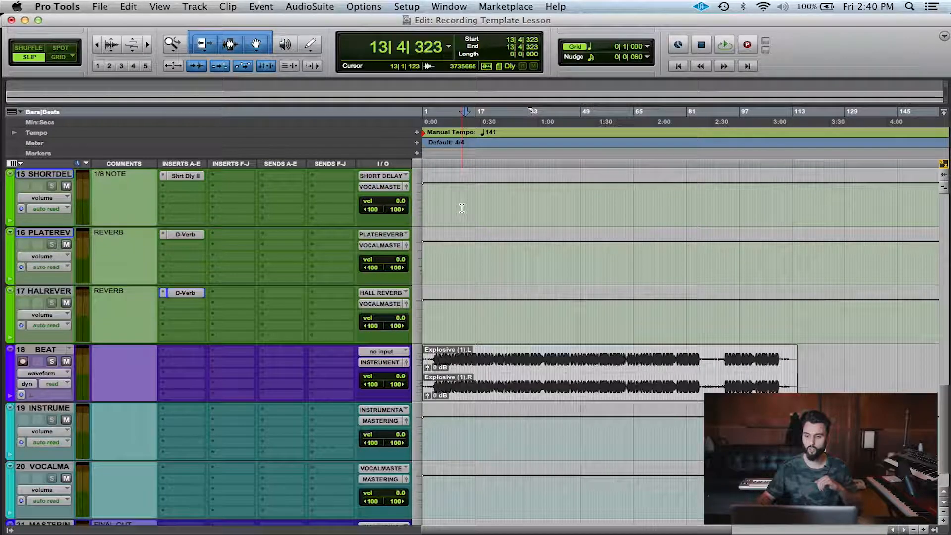
scroll(462, 208, up, 14)
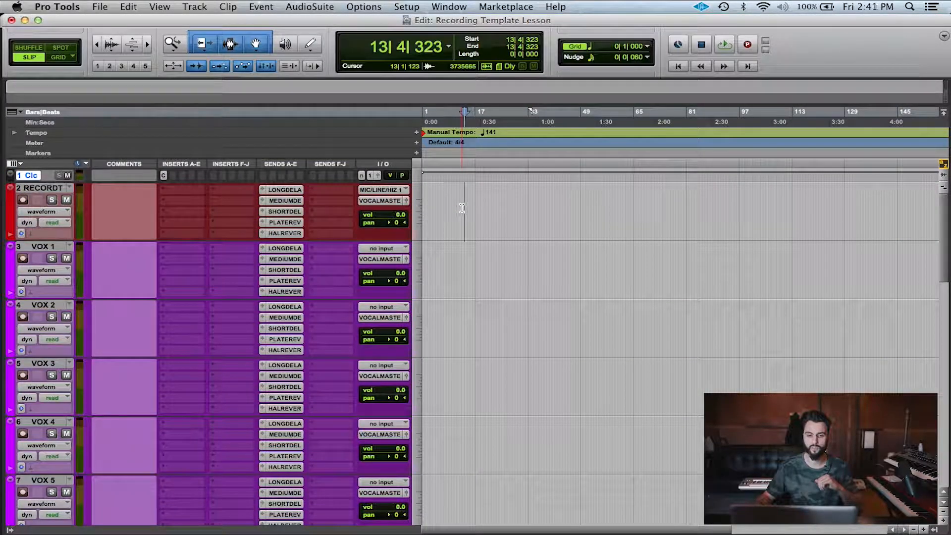